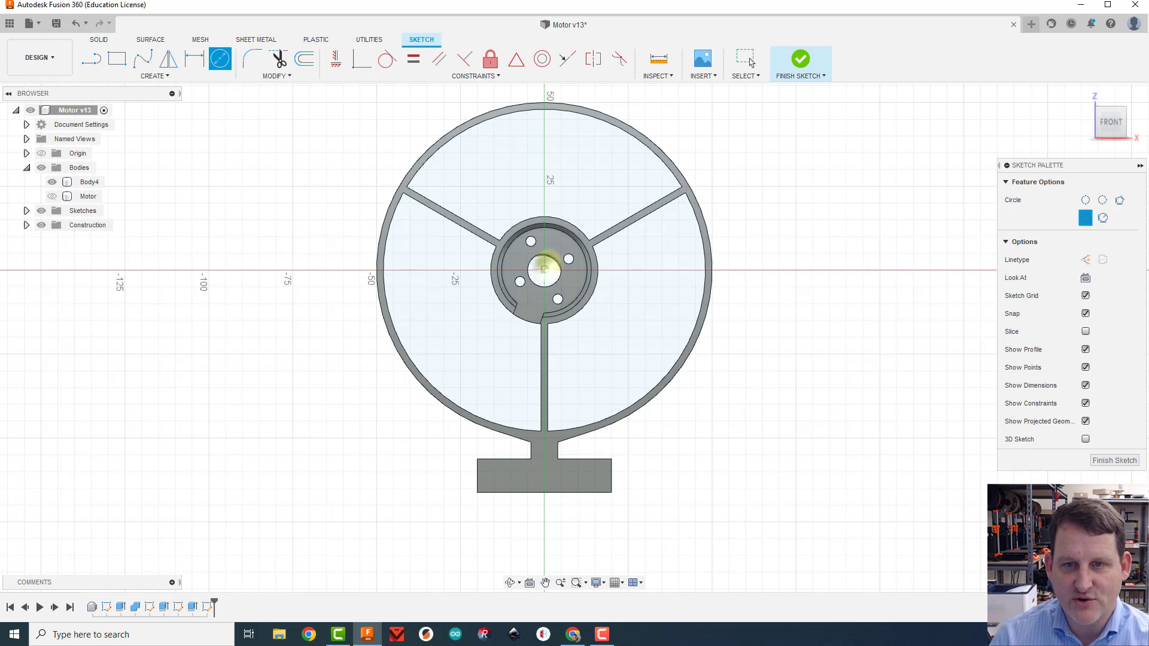
Draw a 96 mm diameter circle centred on the origin, matching the ring's inner edge on the front face.
left_click(544, 269)
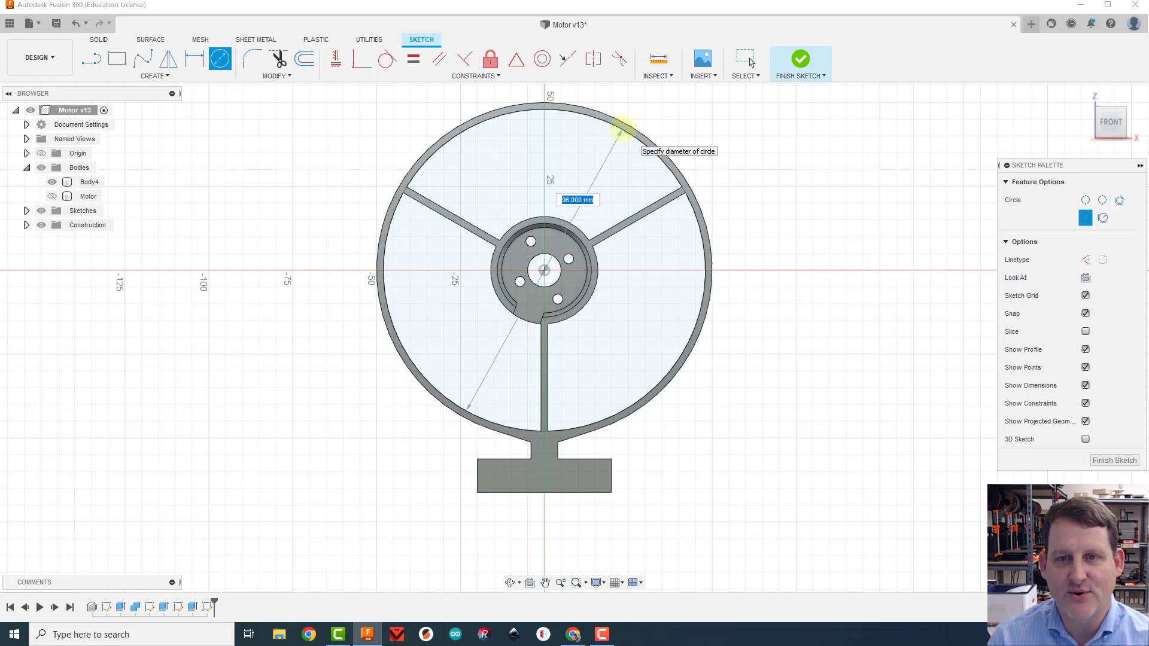
left_click(620, 130)
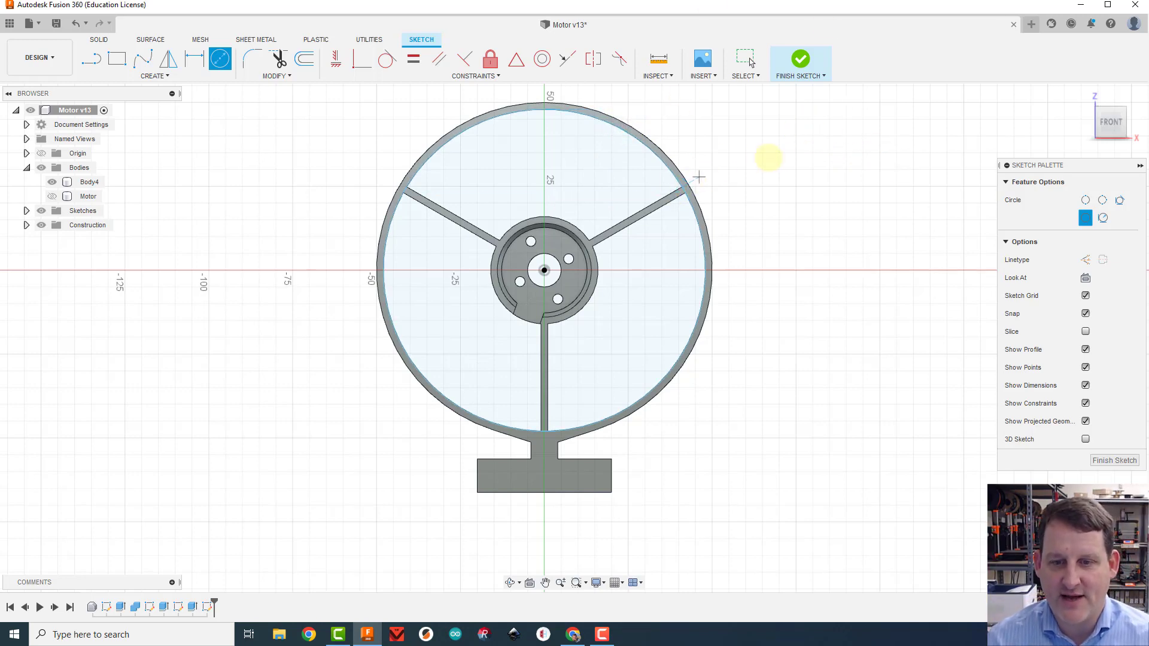
key("e")
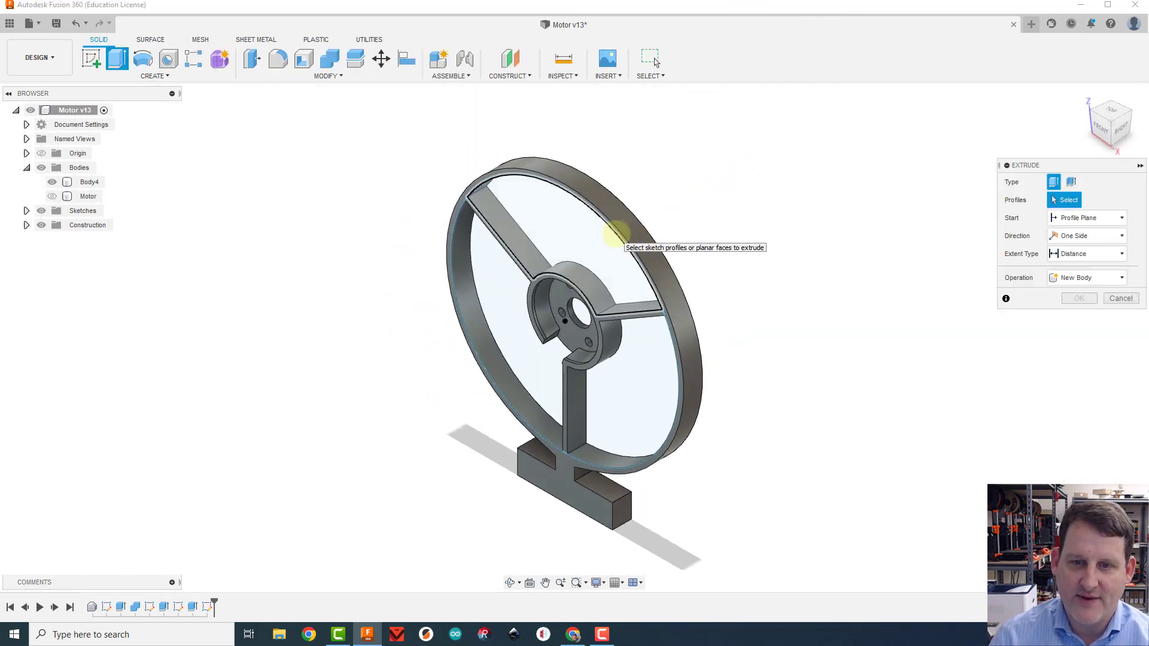
left_click(556, 488)
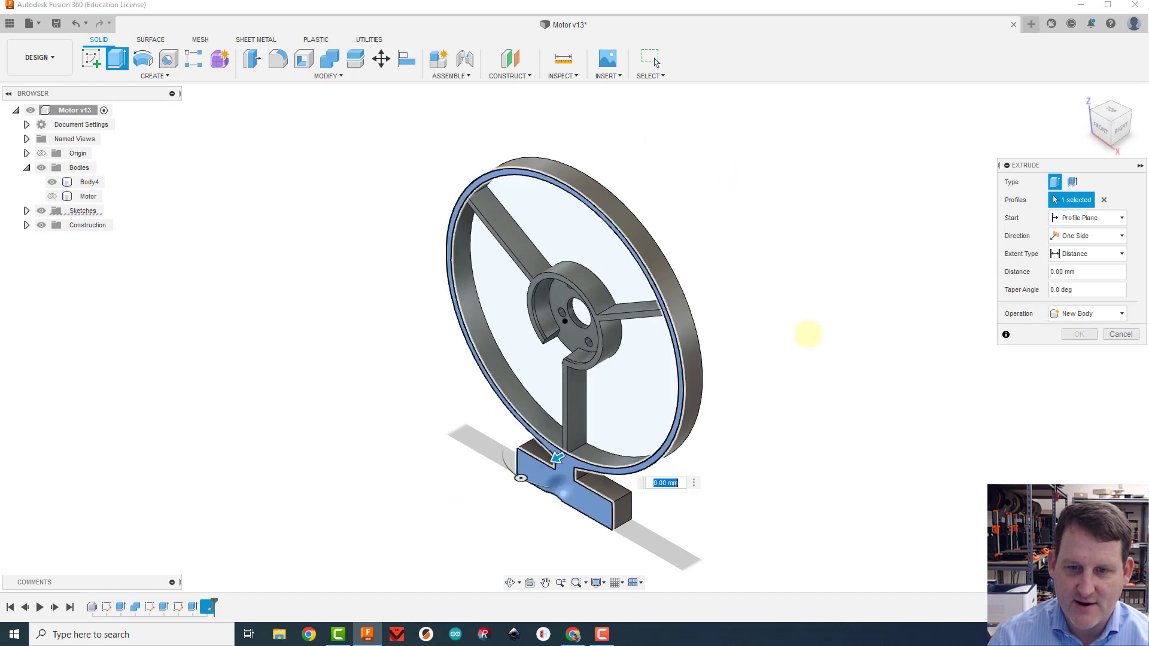
left_click_drag(1101, 126, 1126, 90)
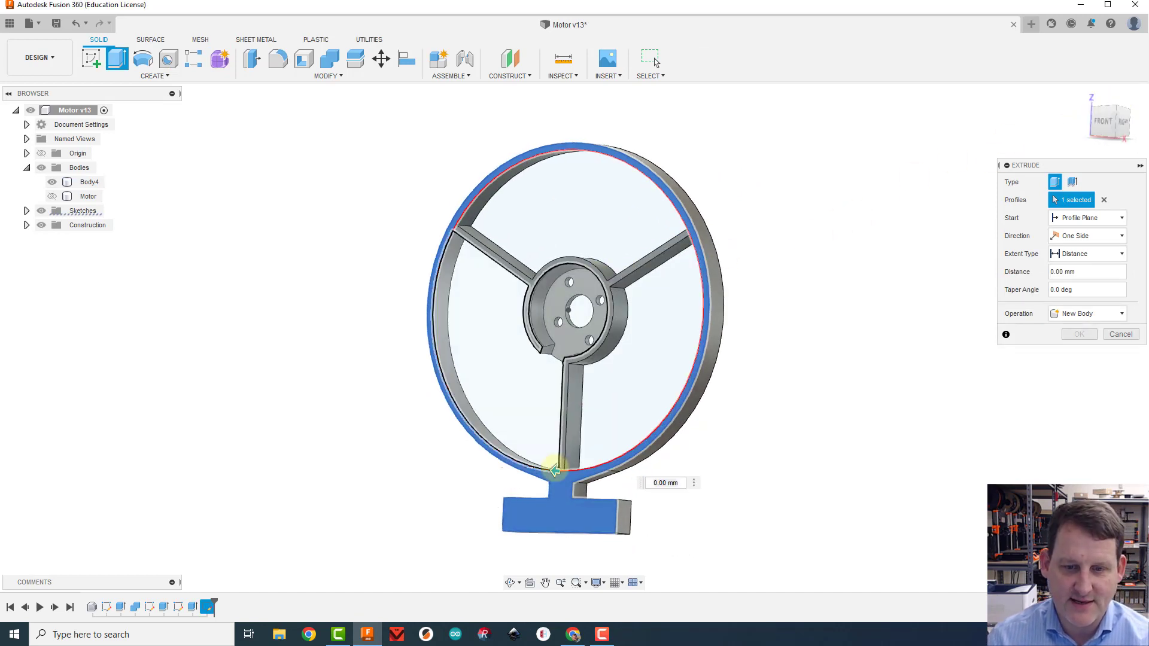
left_click_drag(555, 470, 520, 467)
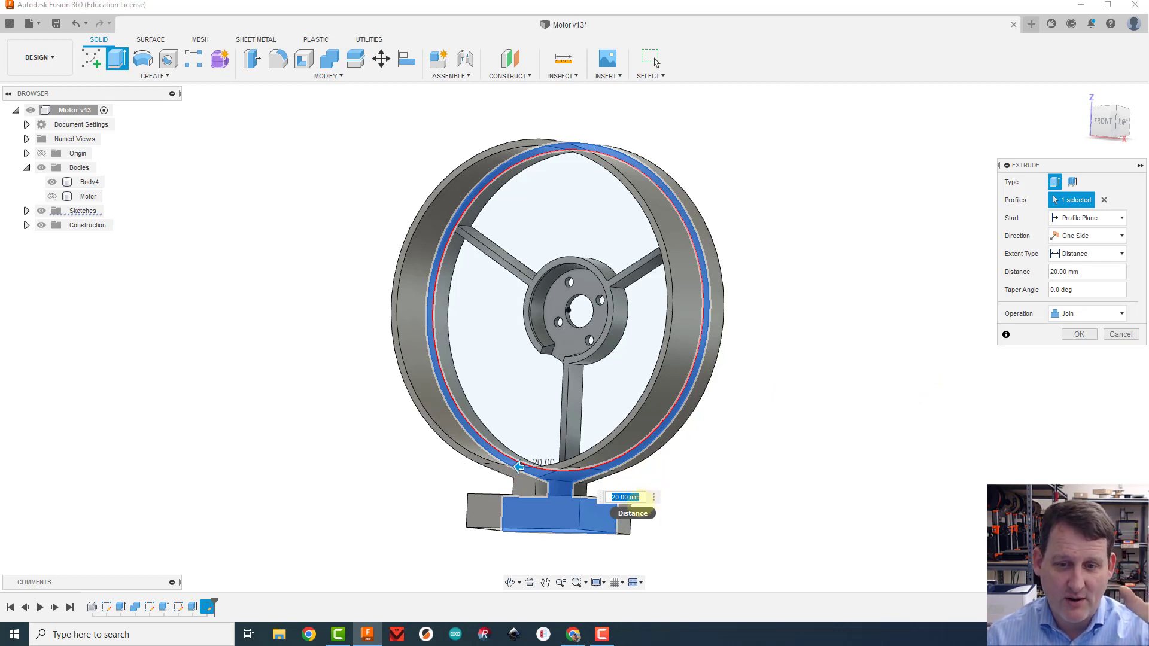
scroll(627, 516, "up", 5)
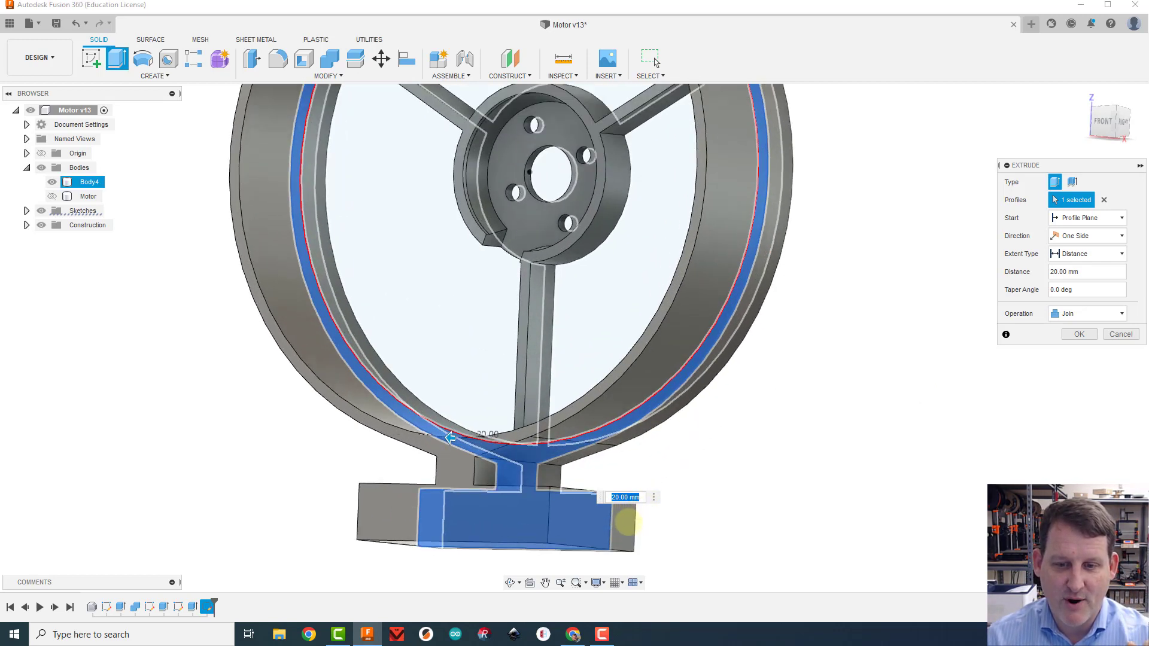
left_click(1119, 333)
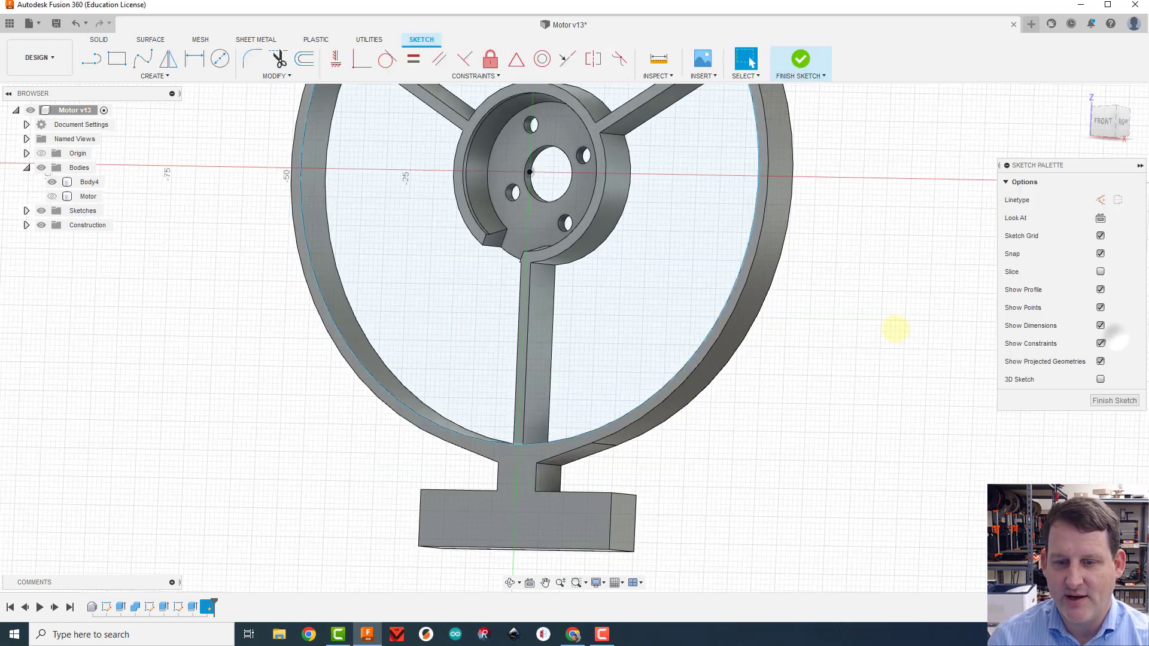
Measure the short bottom edge of the base block to check its front-to-back depth.
scroll(757, 413, "down", 5)
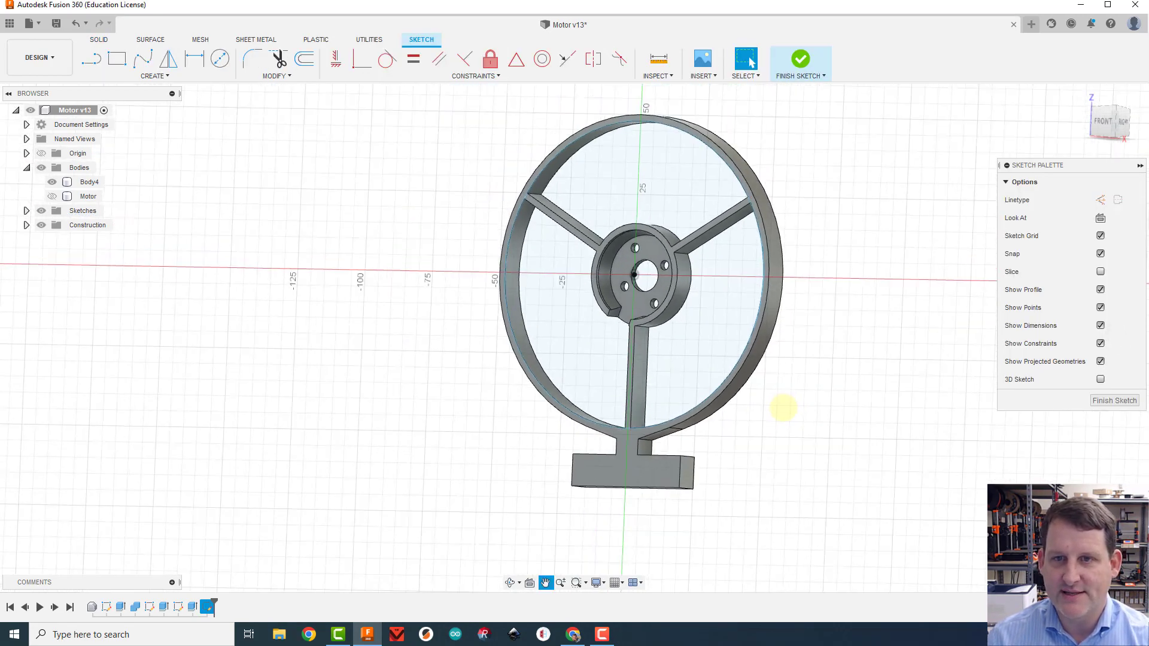
mouse_move(782, 405)
middle_mouse_down()
mouse_move(739, 341)
mouse_move(717, 428)
middle_mouse_up()
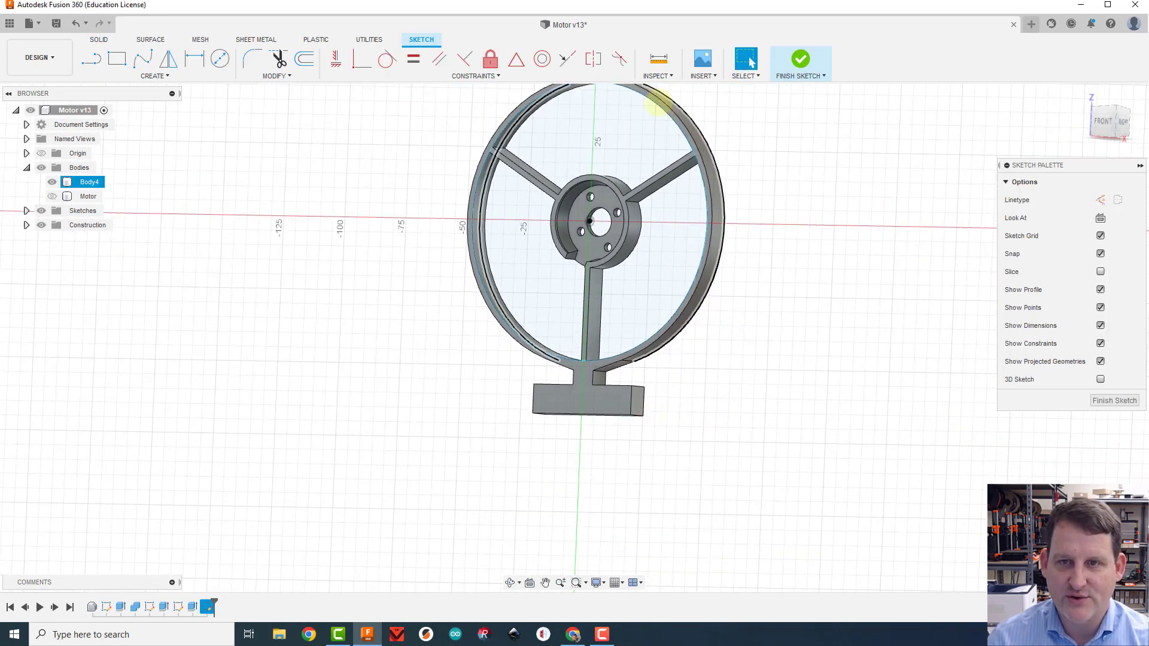
left_click(658, 58)
left_click_drag(1098, 121, 1062, 88)
scroll(614, 380, "up", 6)
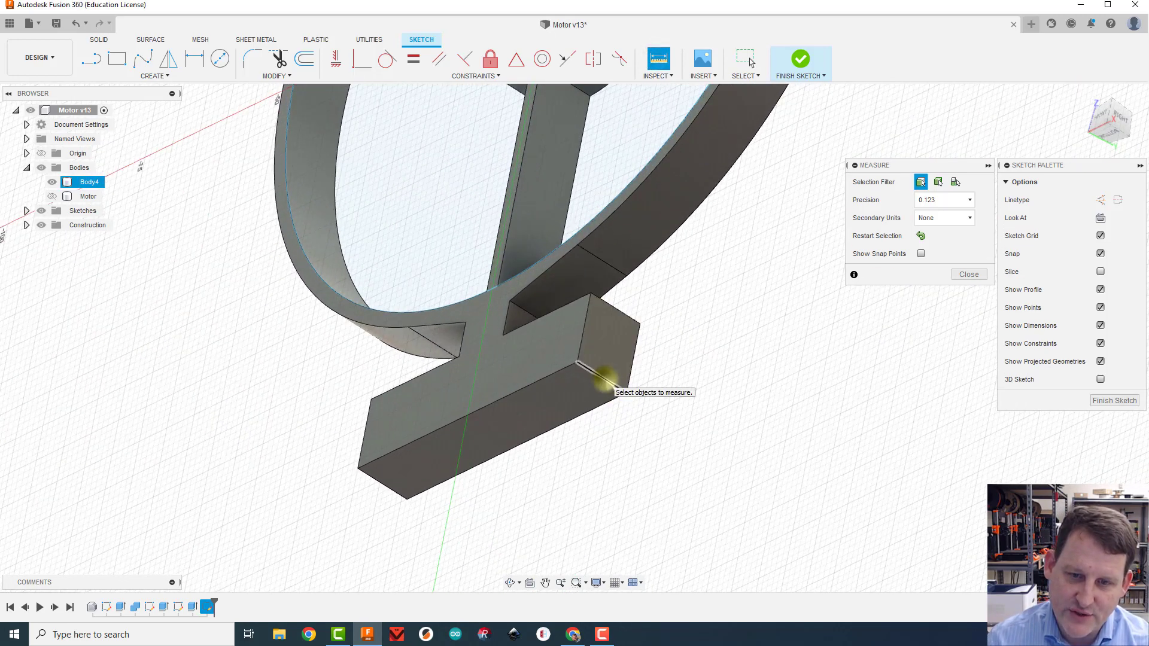
left_click(623, 388)
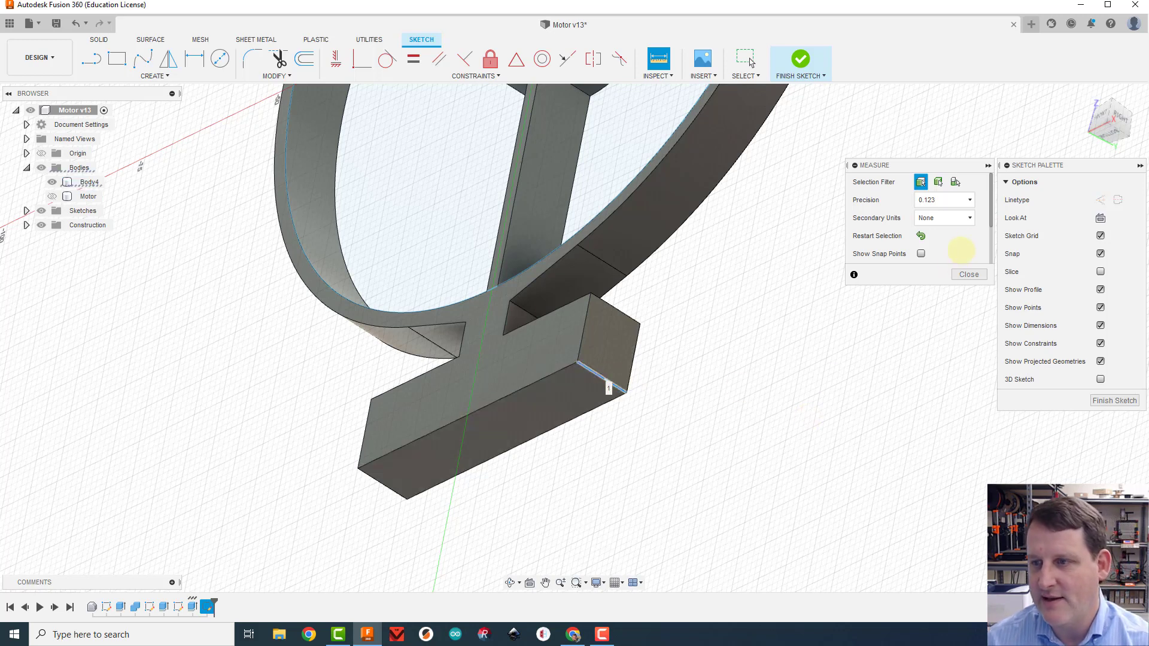
mouse_move(954, 164)
left_mouse_down()
mouse_move(922, 170)
mouse_move(955, 217)
mouse_move(953, 254)
left_mouse_up()
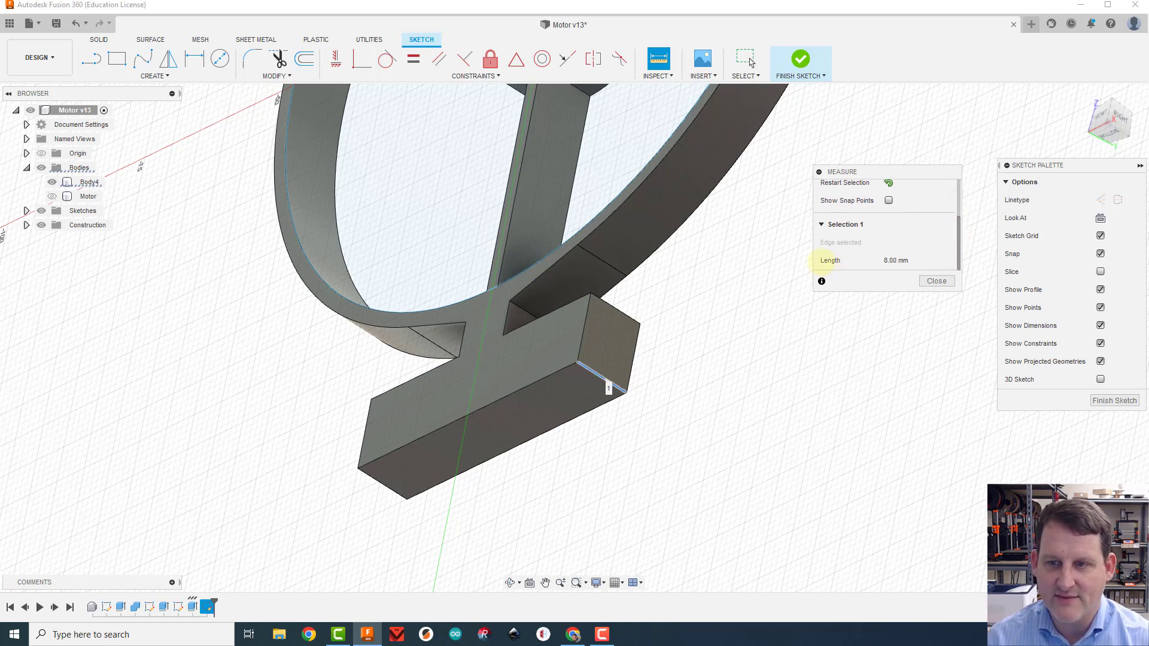
left_click(937, 281)
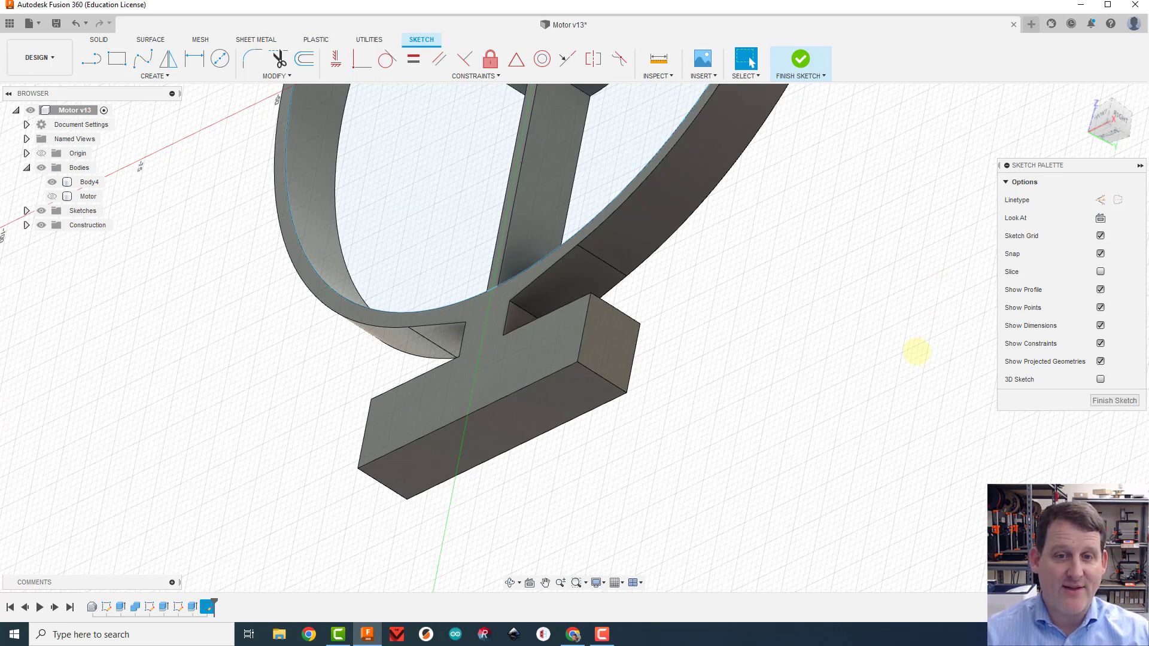
Extrude the connected front profile of the outer ring and base block 32 mm forward, joining it to the body.
scroll(731, 360, "down", 3)
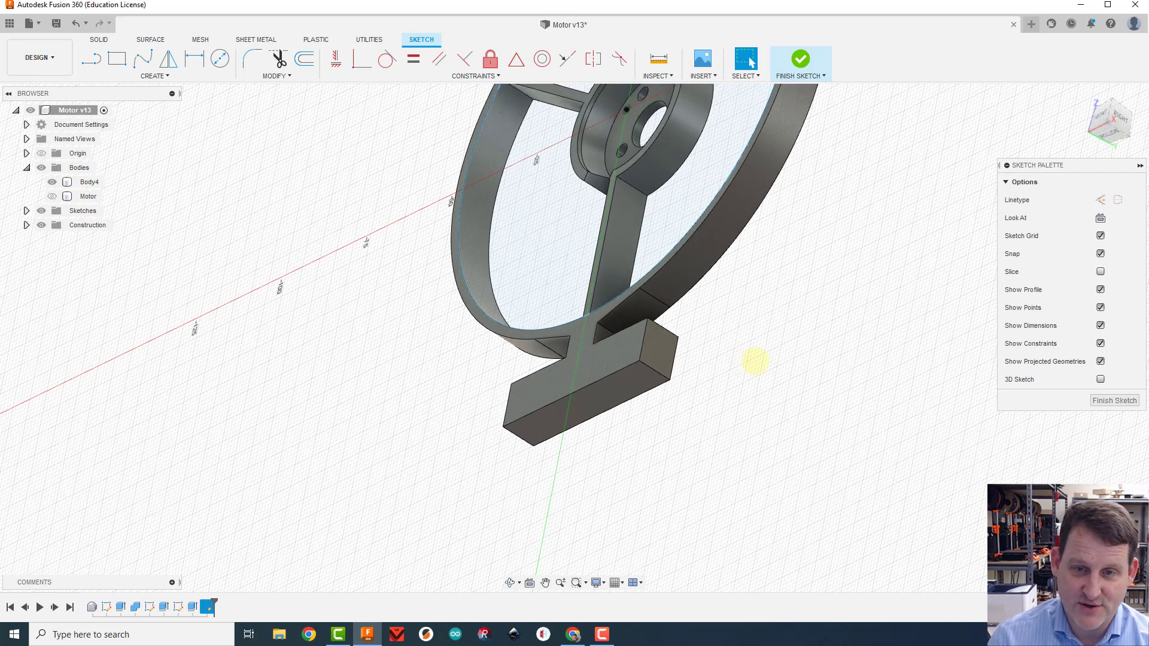
key("e")
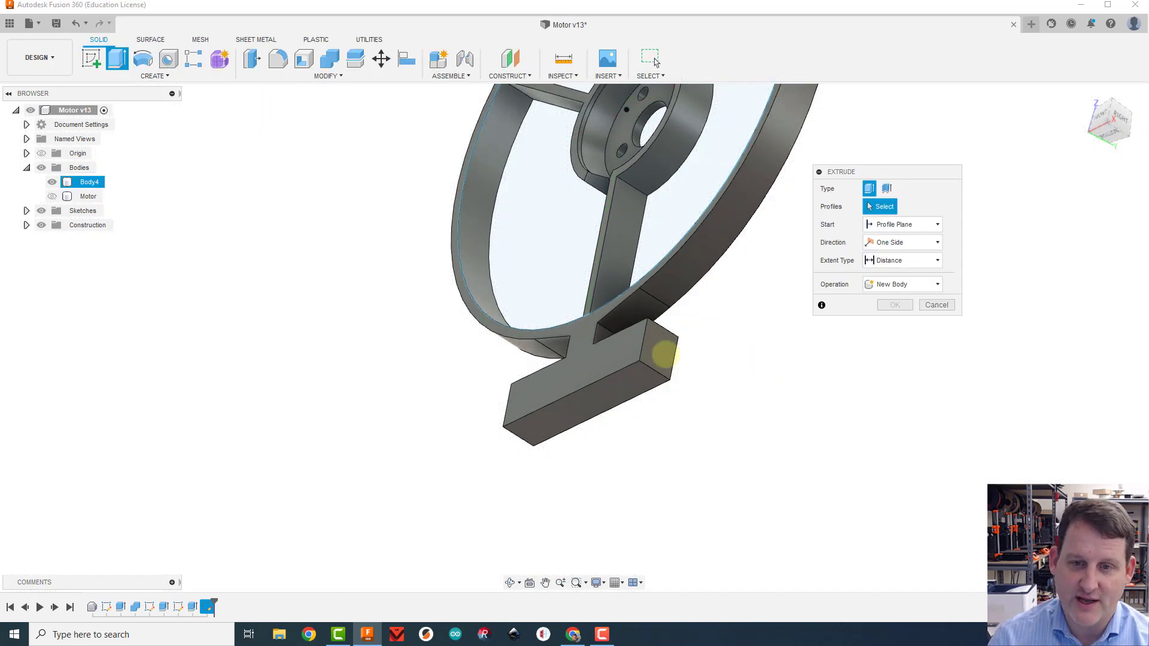
left_click(593, 359)
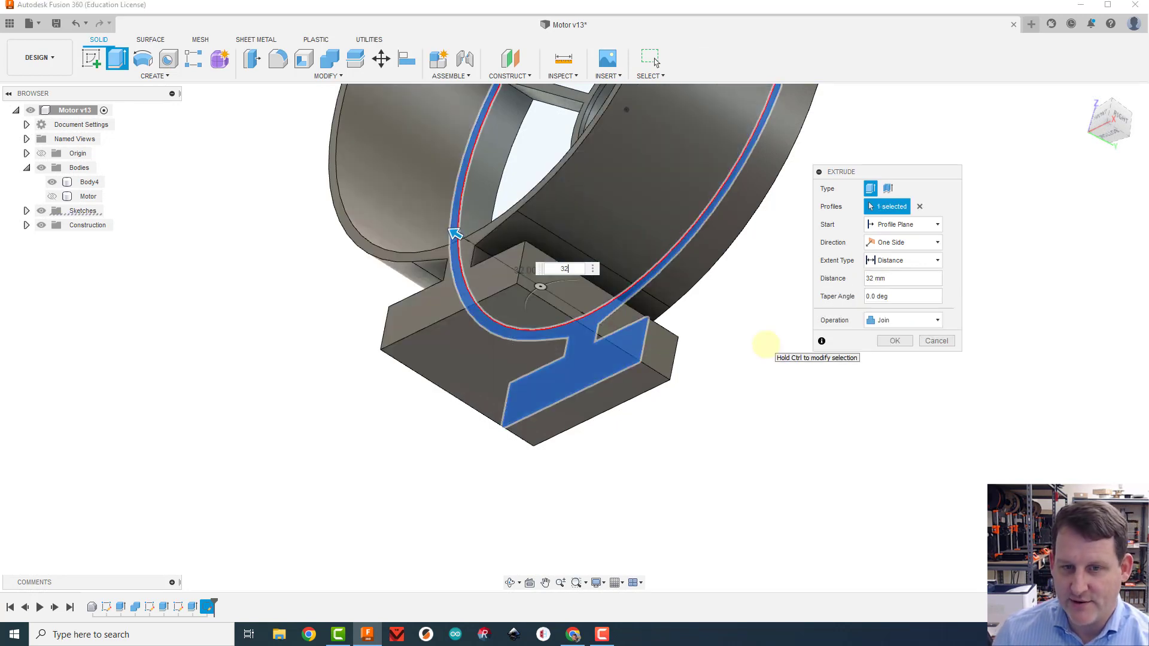
key("Return")
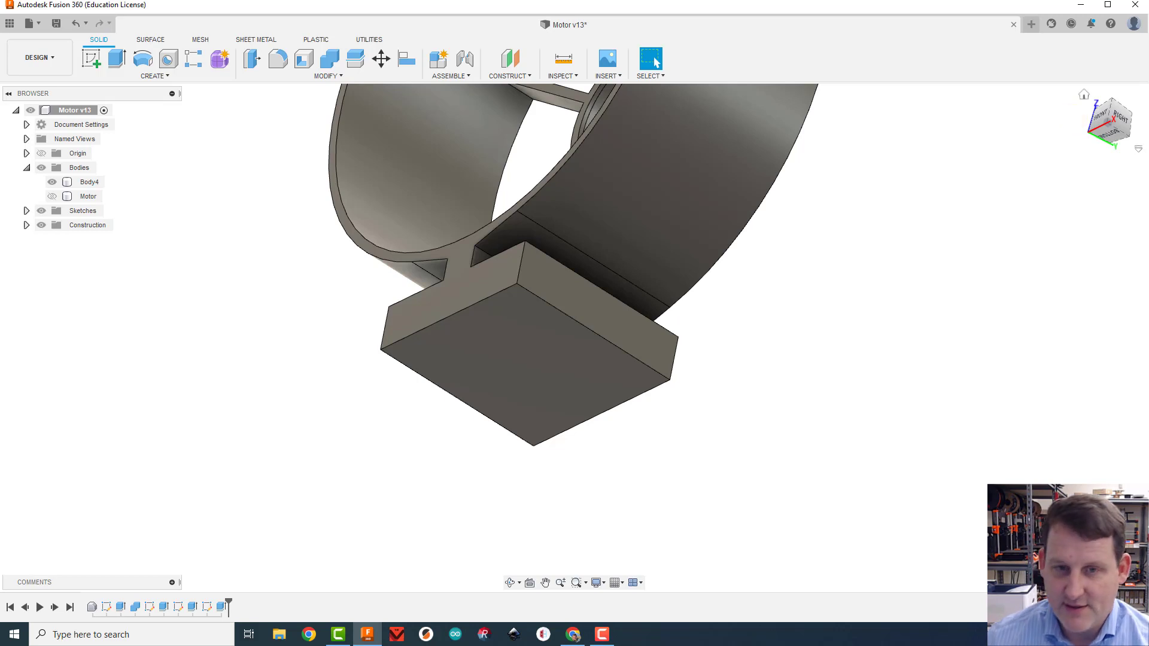
Start a sketch on the extended front face and draw a 100 mm diameter circle centred on the origin.
left_click(1082, 95)
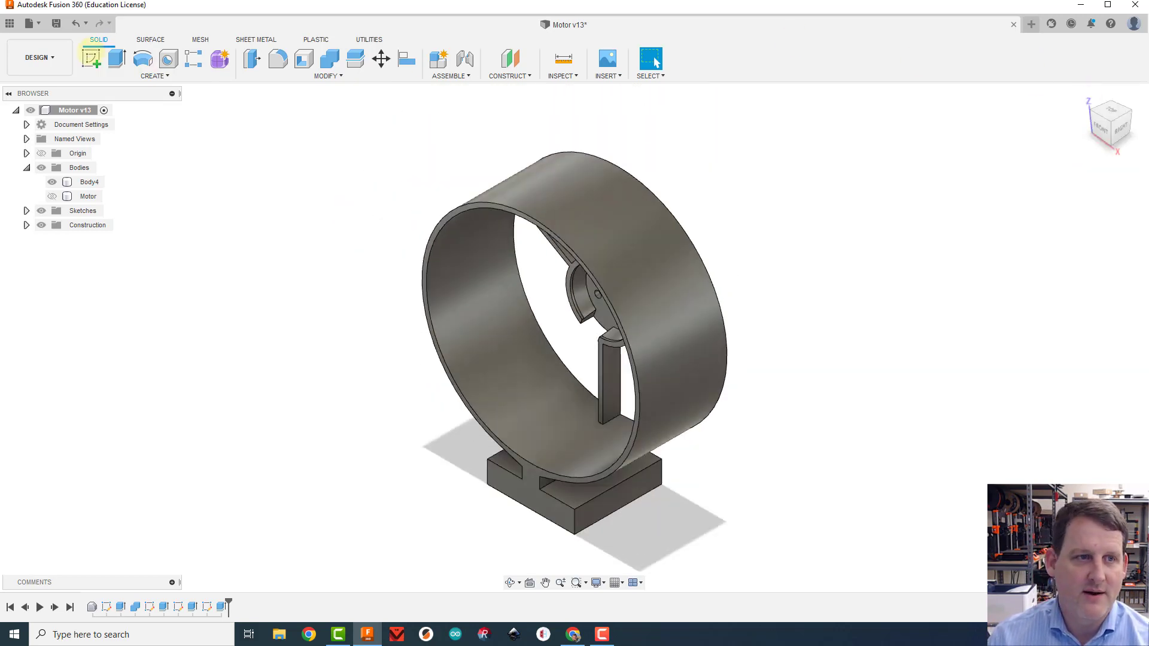
left_click(91, 58)
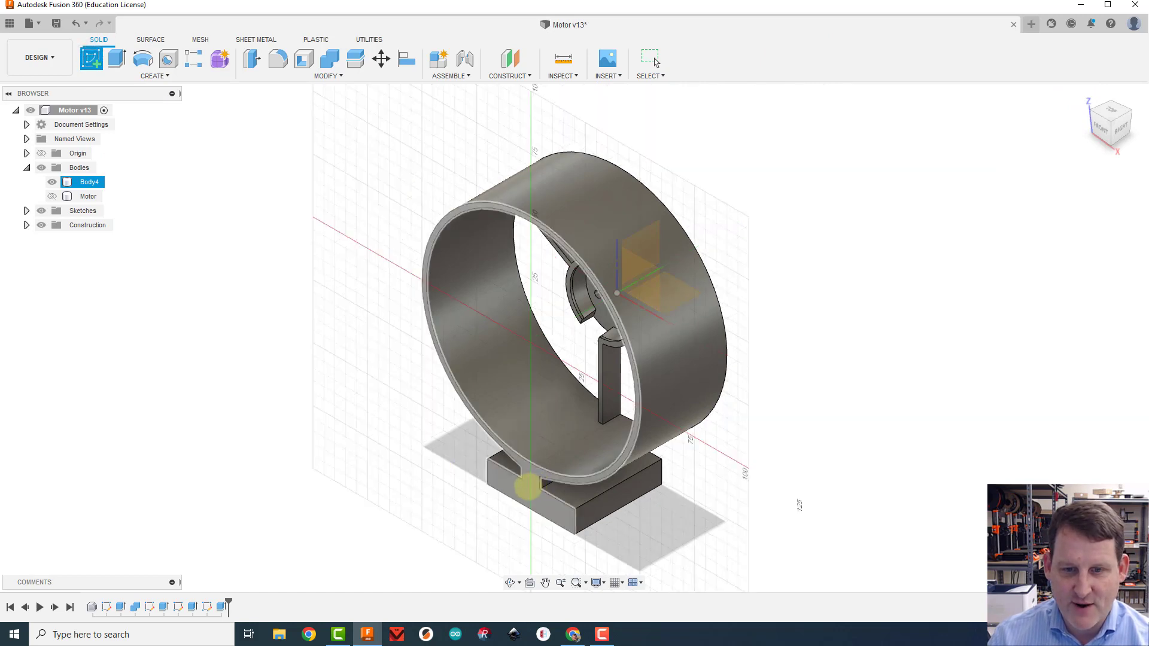
left_click(524, 480)
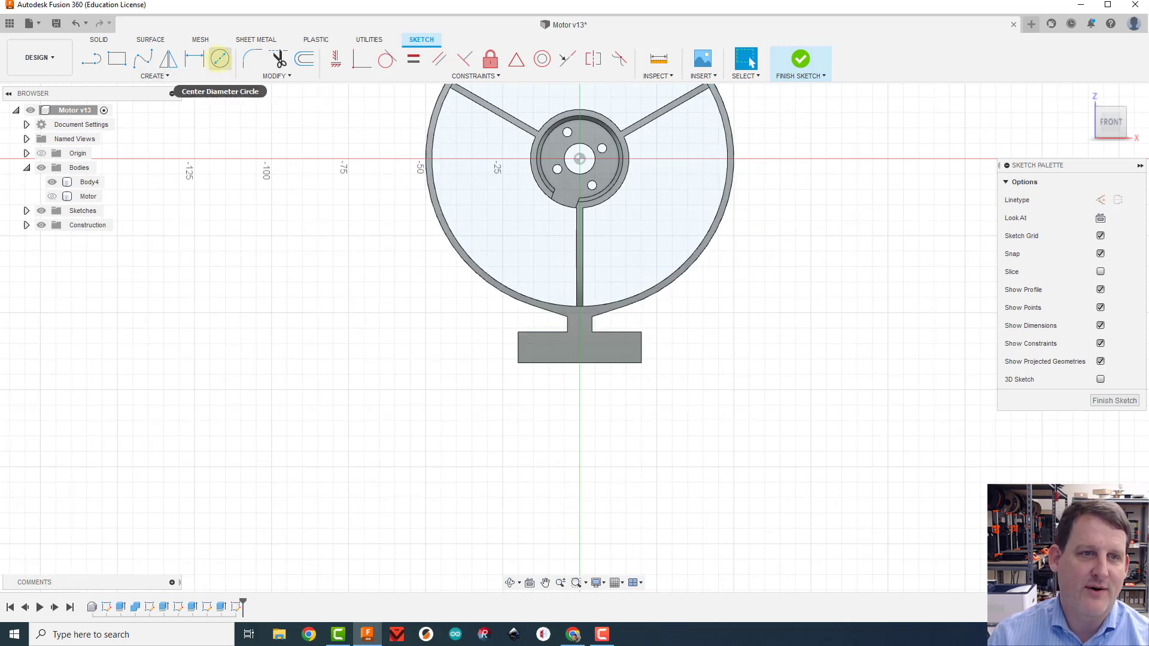
left_click(220, 58)
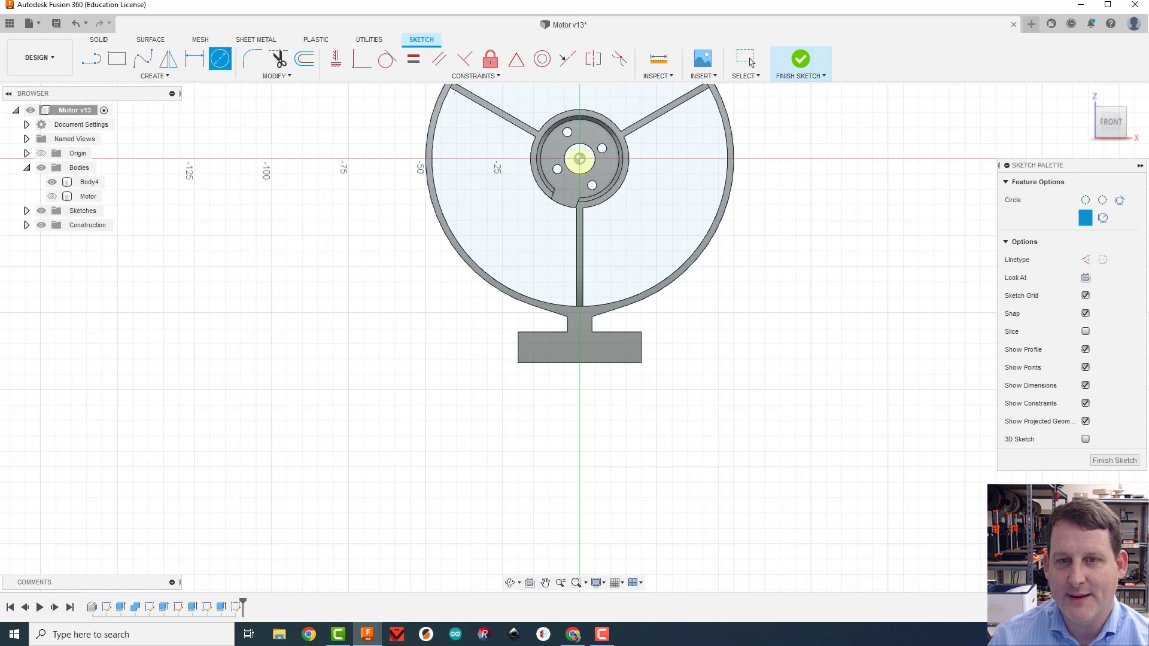
left_click(579, 159)
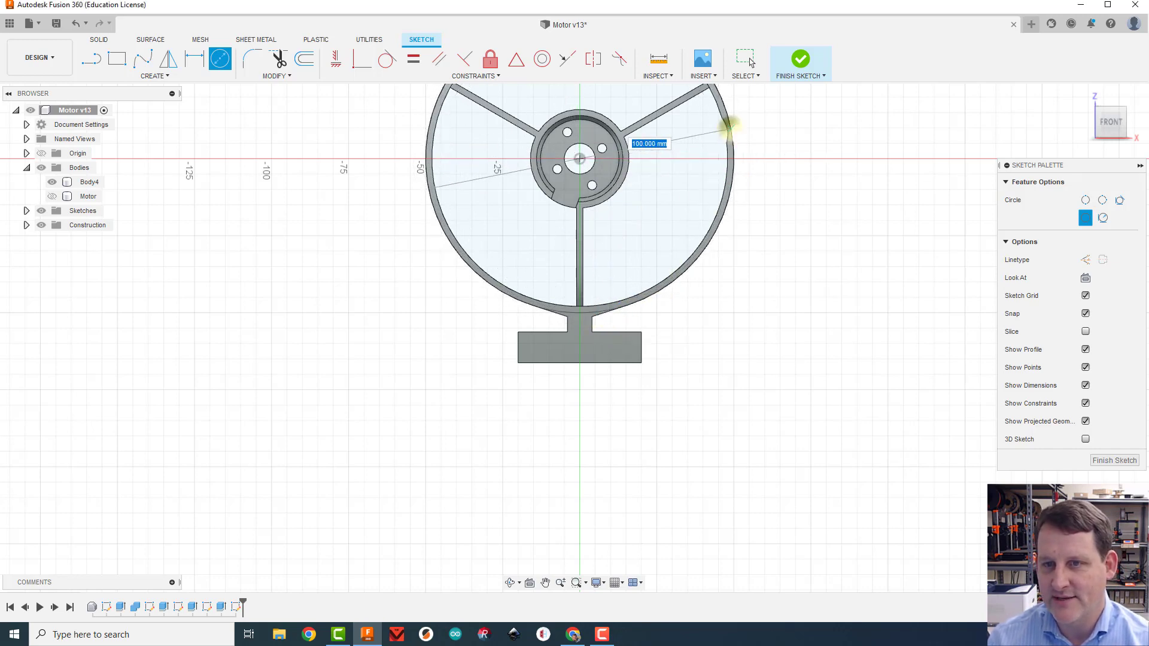
left_click(728, 127)
Extrude only the thin ring profile between the inner edge and the 100 mm circle 40 mm forward.
middle_click_drag(760, 134, 676, 281)
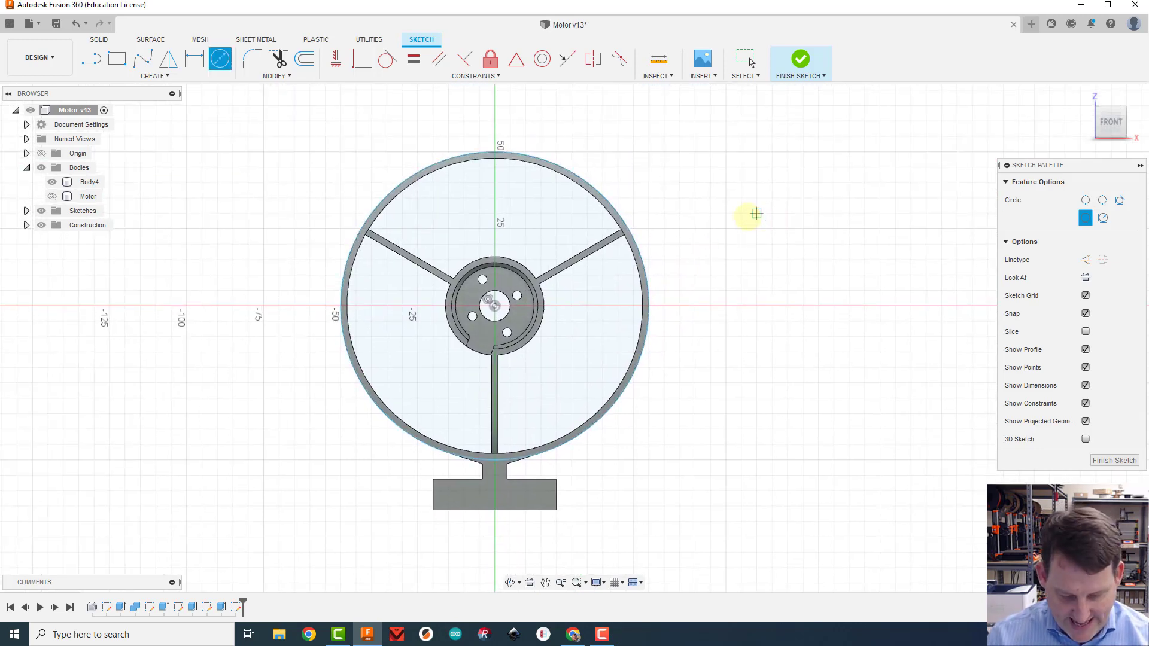
key("e")
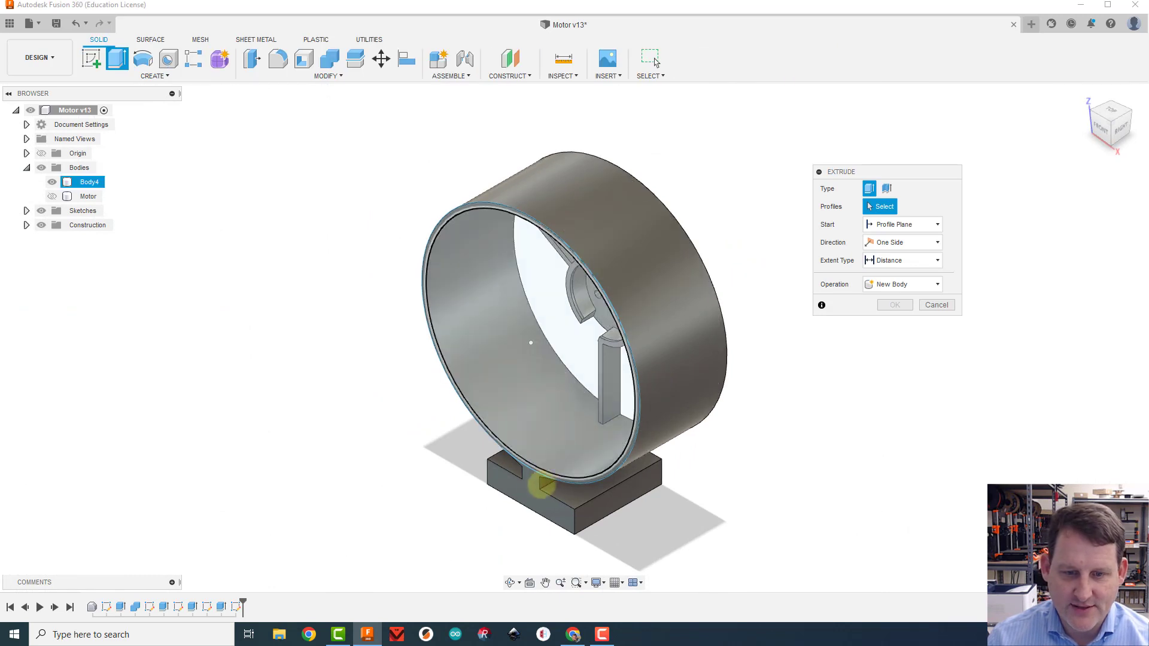
scroll(497, 458, "up", 3)
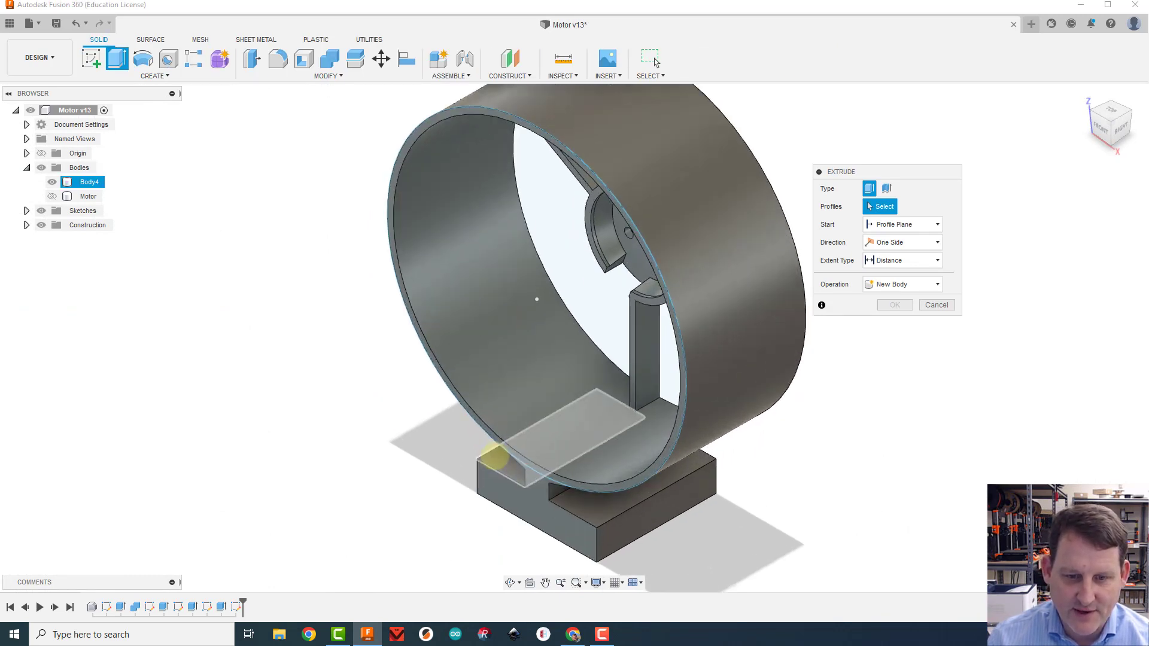
scroll(494, 458, "up", 5)
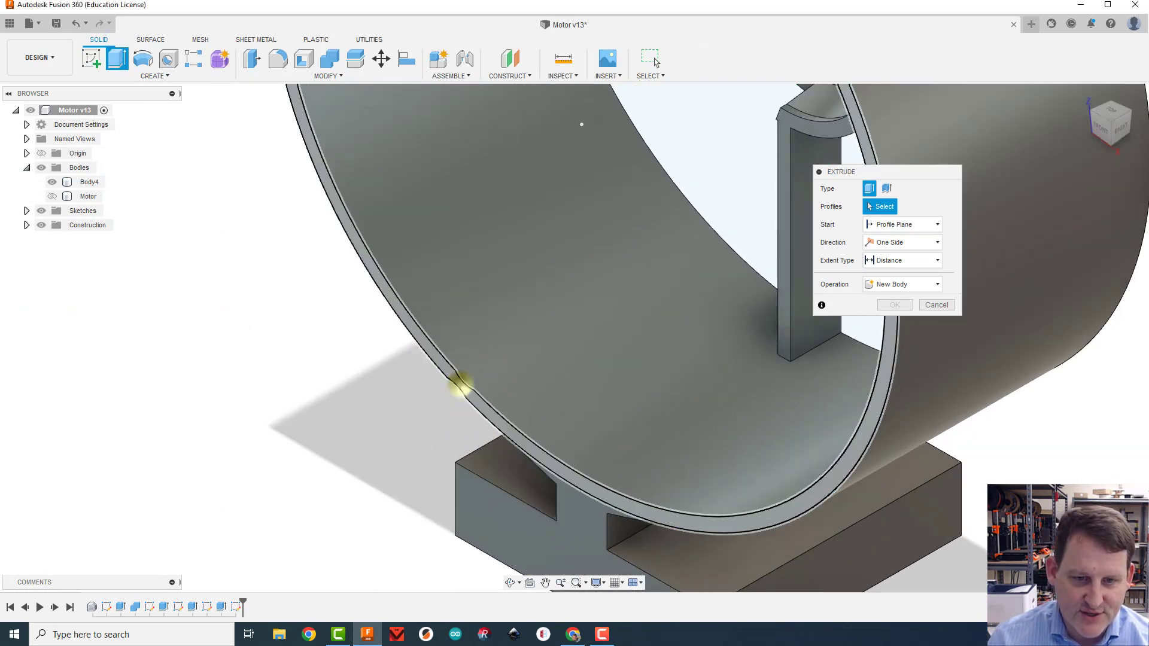
left_click(460, 383)
scroll(458, 381, "down", 5)
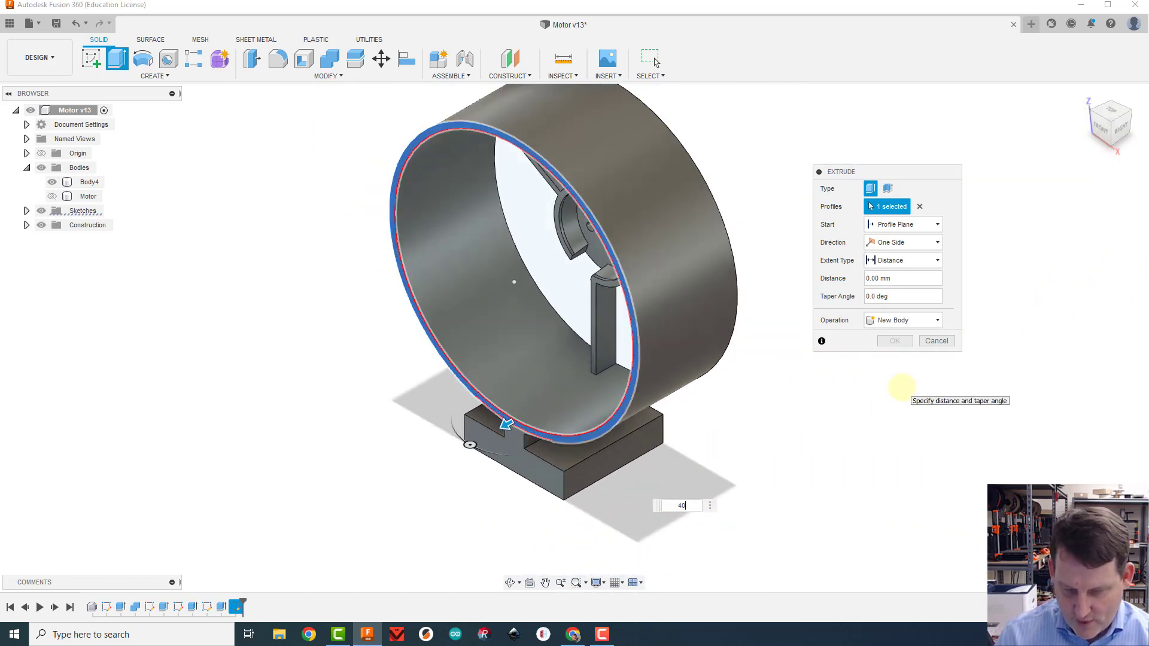
type("40")
key("Return")
key("Return")
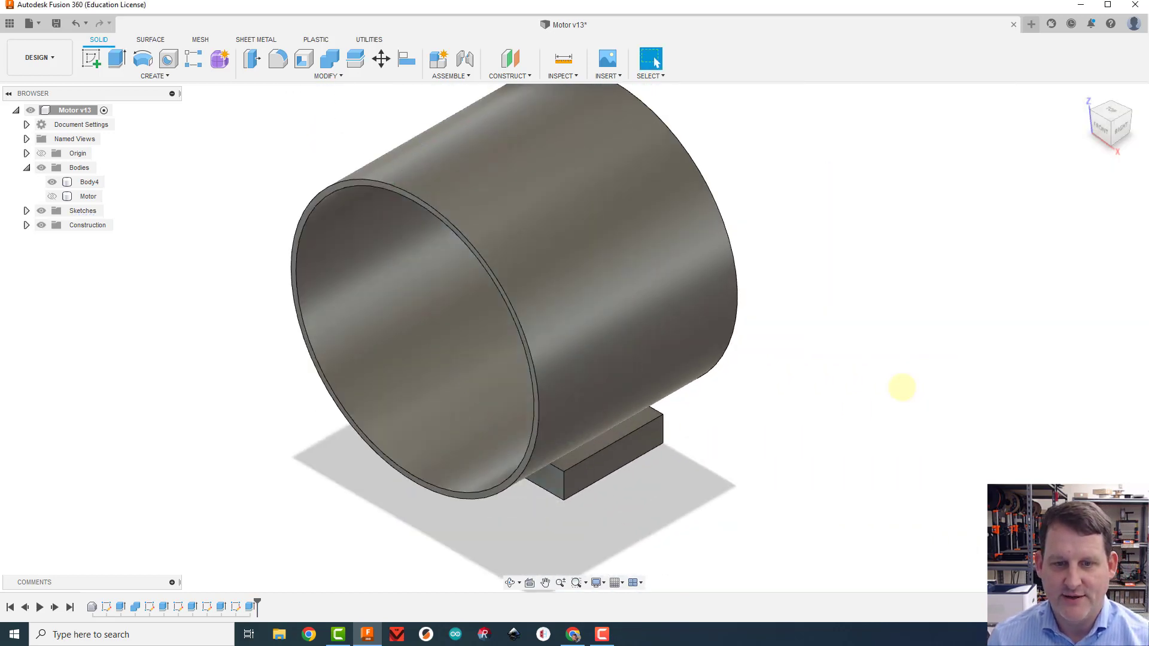
Start a Fillet and select the two edges where the base-side spoke meets the outer ring.
left_click(1083, 95)
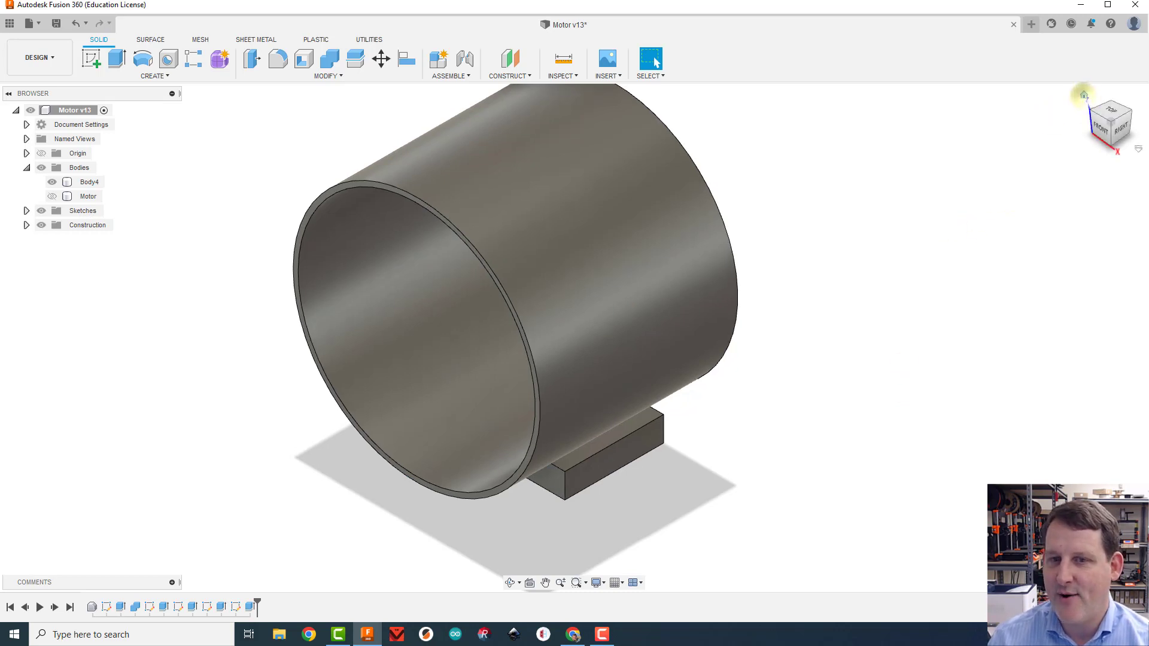
left_click_drag(1104, 133, 585, 471)
scroll(584, 473, "up", 6)
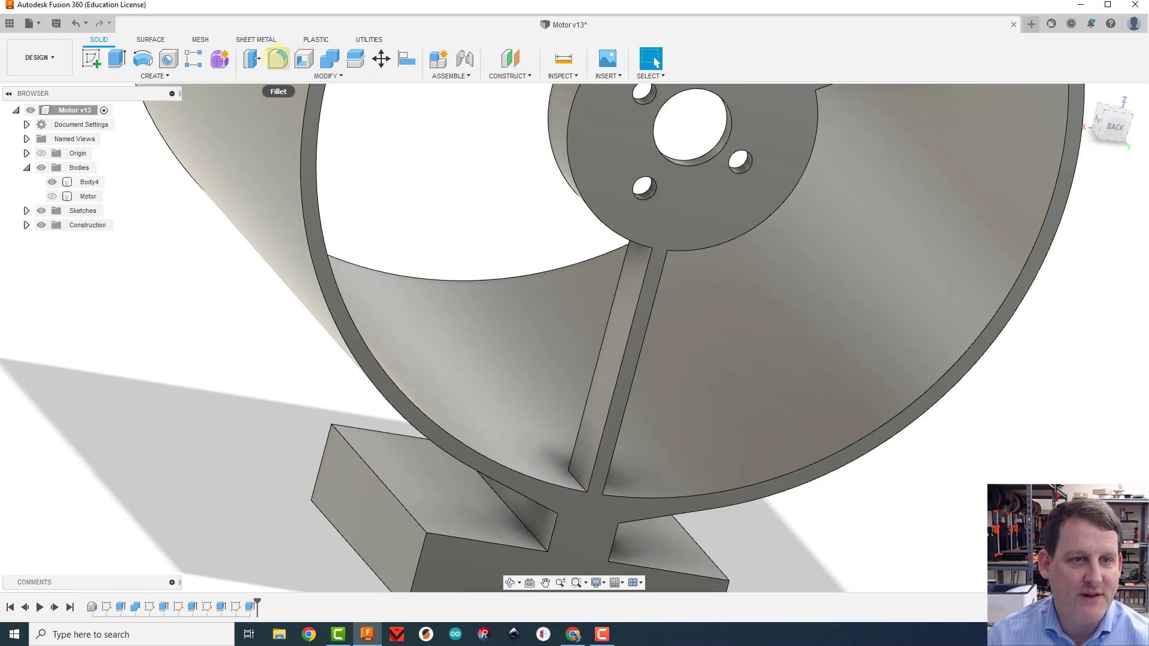
left_click(278, 59)
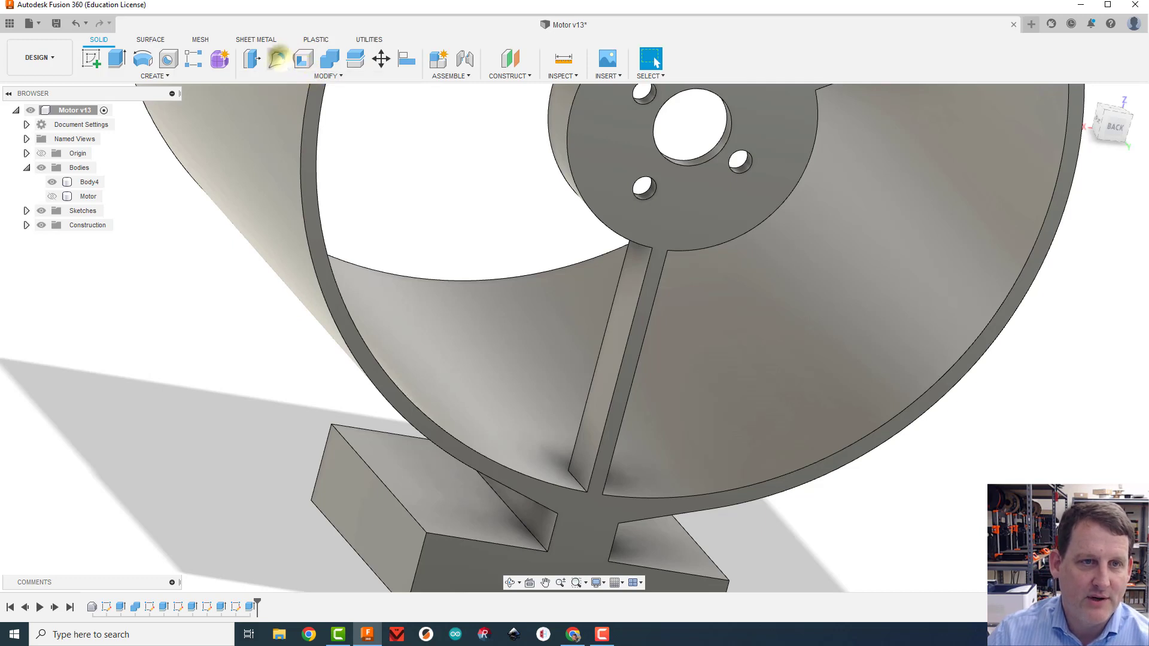
left_click(575, 477)
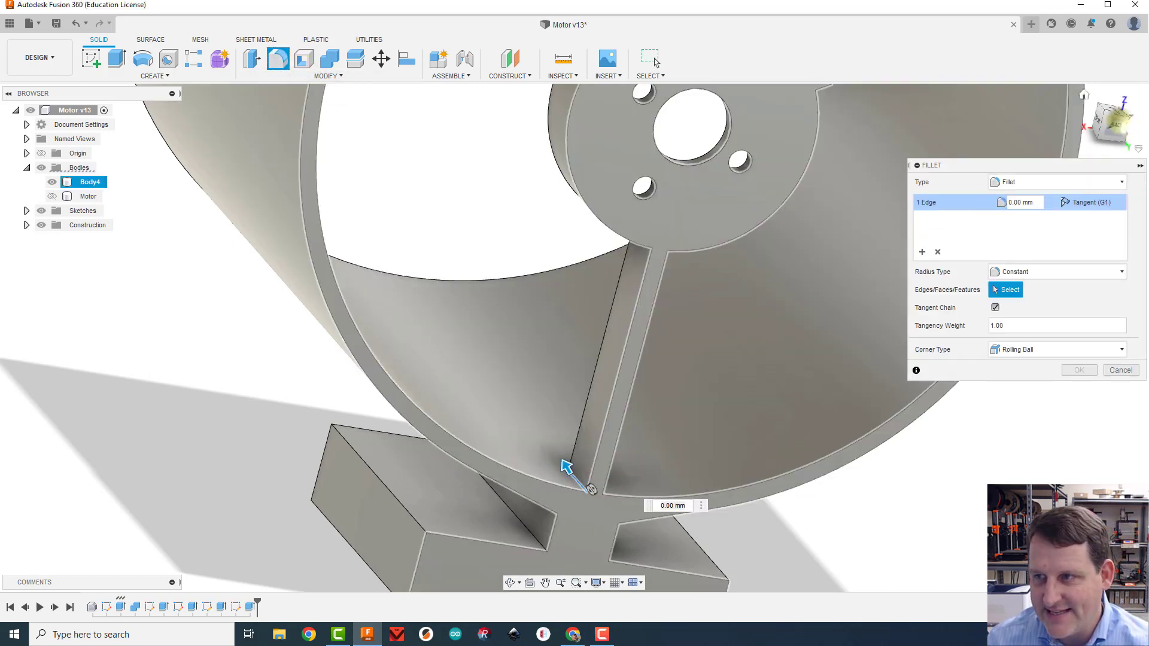
mouse_move(1118, 122)
left_mouse_down()
mouse_move(970, 124)
mouse_move(716, 335)
left_mouse_up()
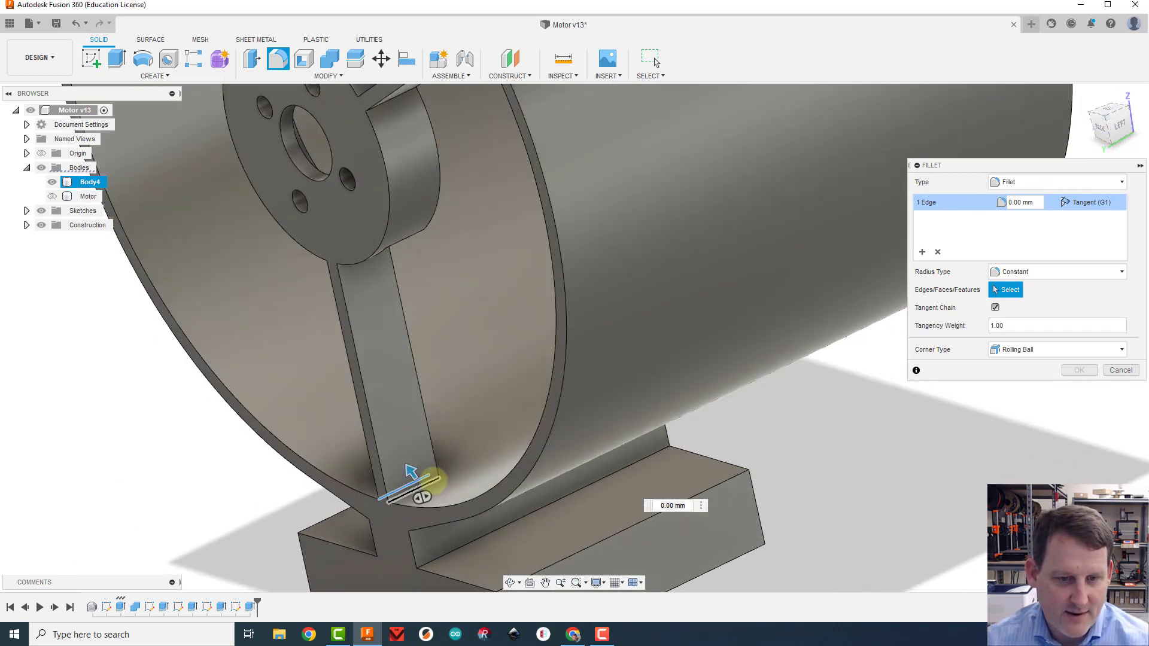
left_click(440, 472)
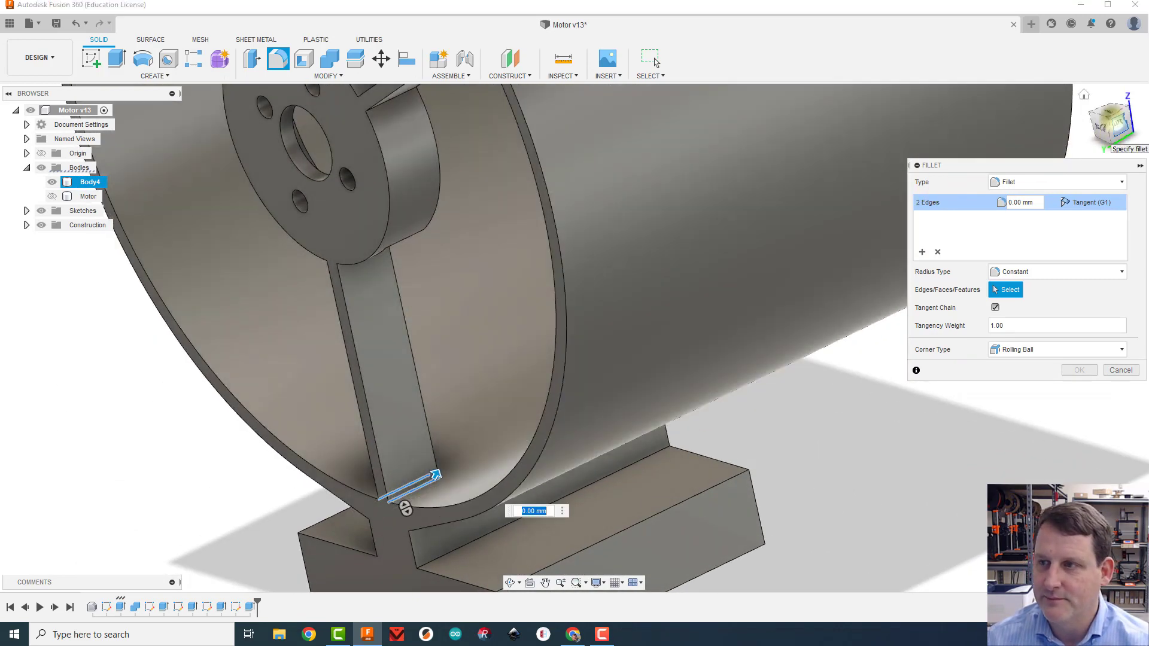
Add both edges where one of the two spokes away from the base meets the outer ring to the fillet selection.
left_click_drag(1117, 125, 1140, 62)
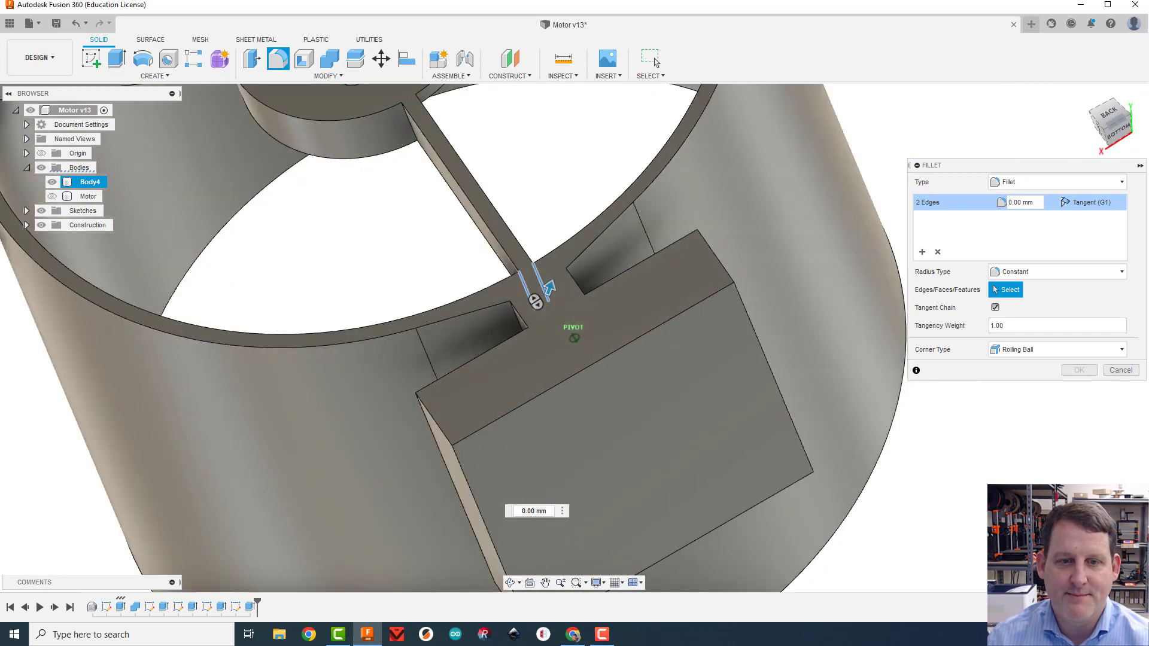
middle_click_drag(548, 287, 759, 264, "shift")
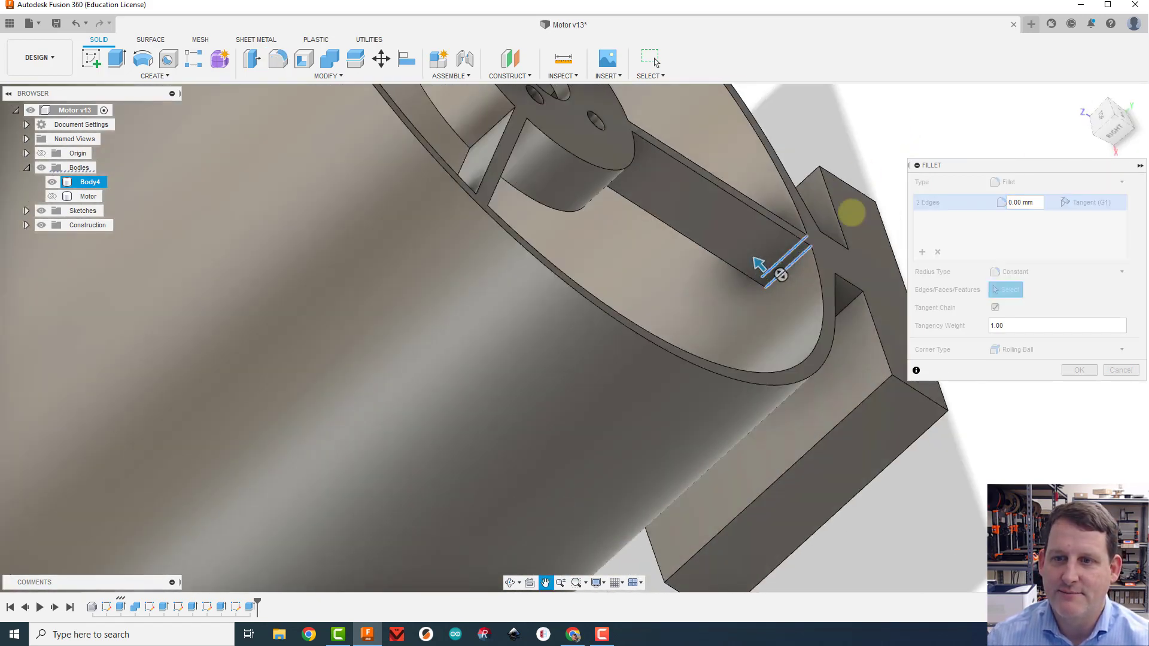
scroll(832, 249, "down", 5)
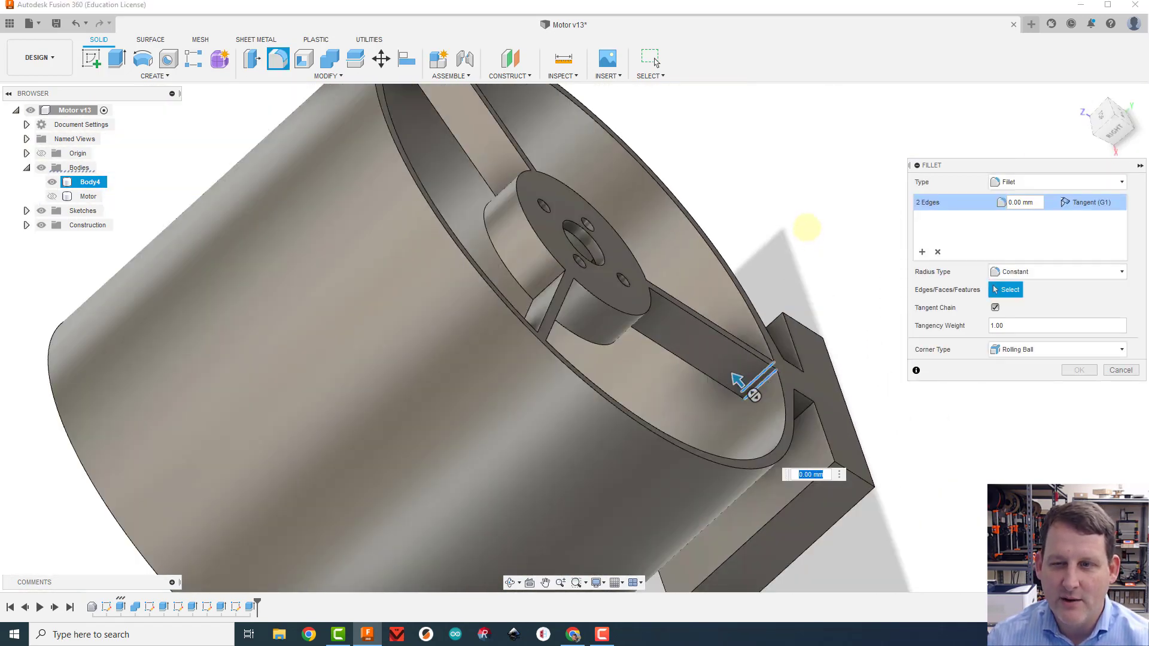
scroll(806, 227, "down", 2)
mouse_move(763, 369)
middle_mouse_down("shift")
mouse_move(688, 368)
mouse_move(616, 477)
middle_mouse_up("shift")
mouse_move(845, 174)
middle_mouse_down("shift")
mouse_move(857, 174)
mouse_move(837, 182)
middle_mouse_up("shift")
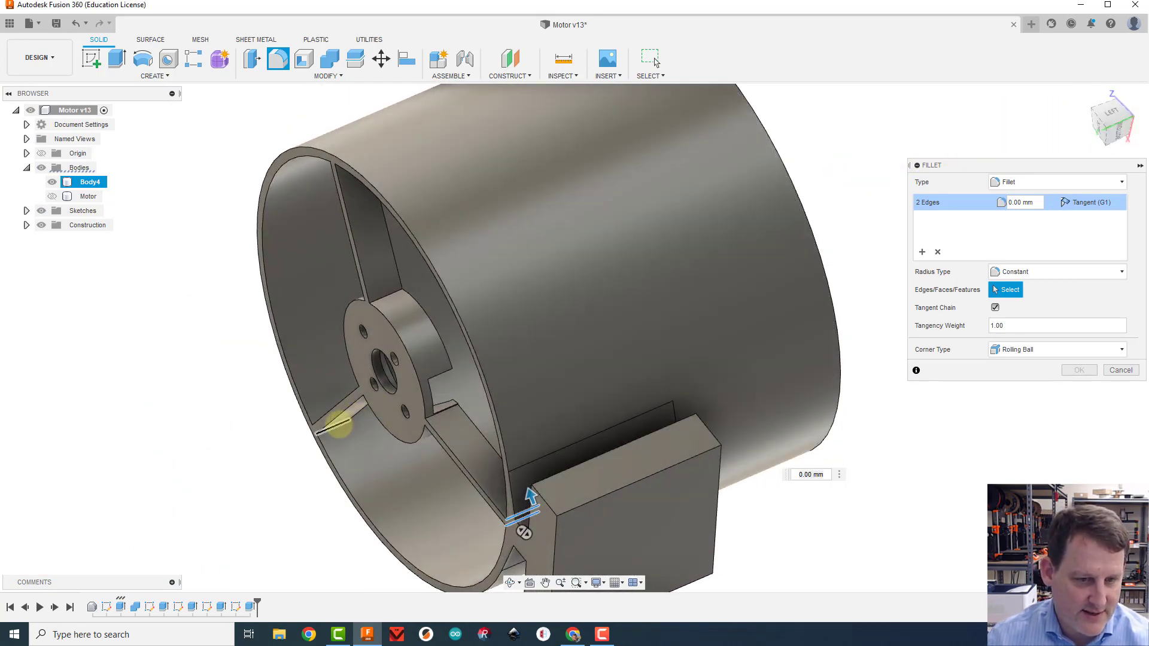
left_click(336, 426)
left_click_drag(1106, 122, 36, 147)
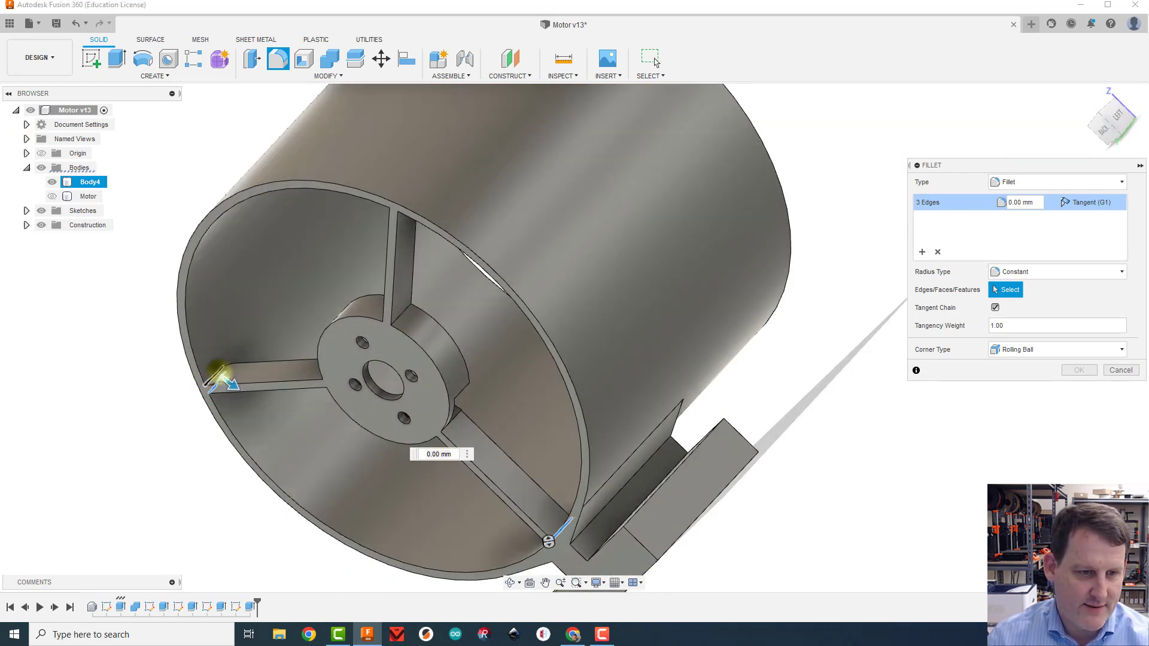
left_click(220, 374)
Add both edges where the last remaining spoke meets the outer ring to the fillet selection.
left_click_drag(1117, 93, 1077, 45)
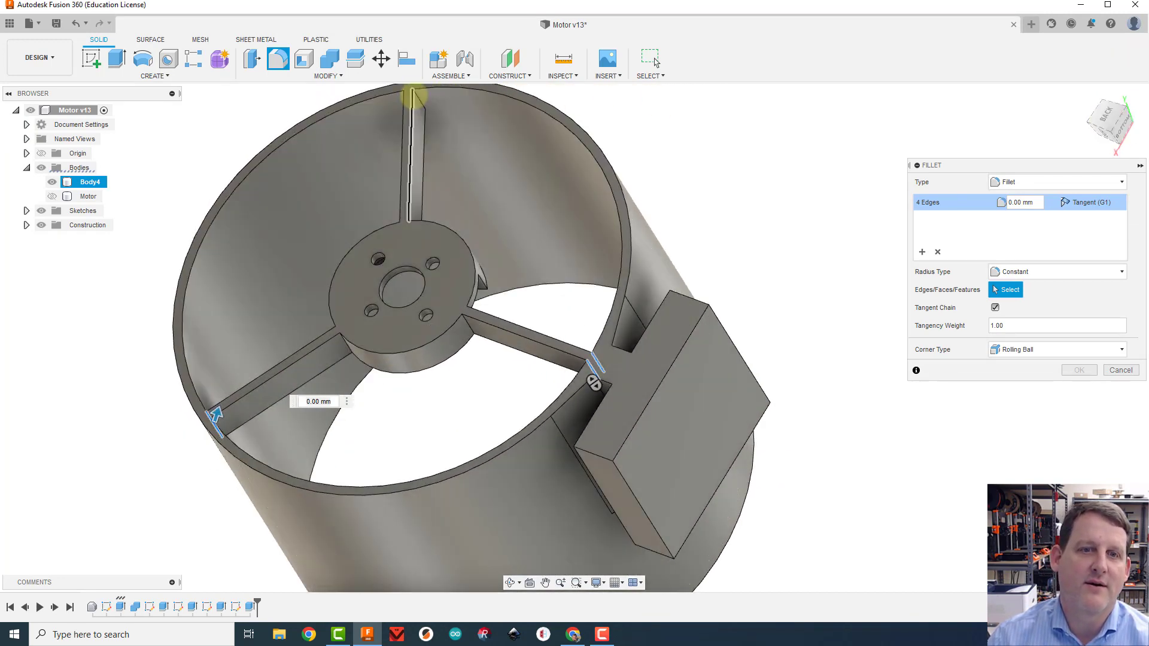
left_click(419, 96)
left_click(593, 378)
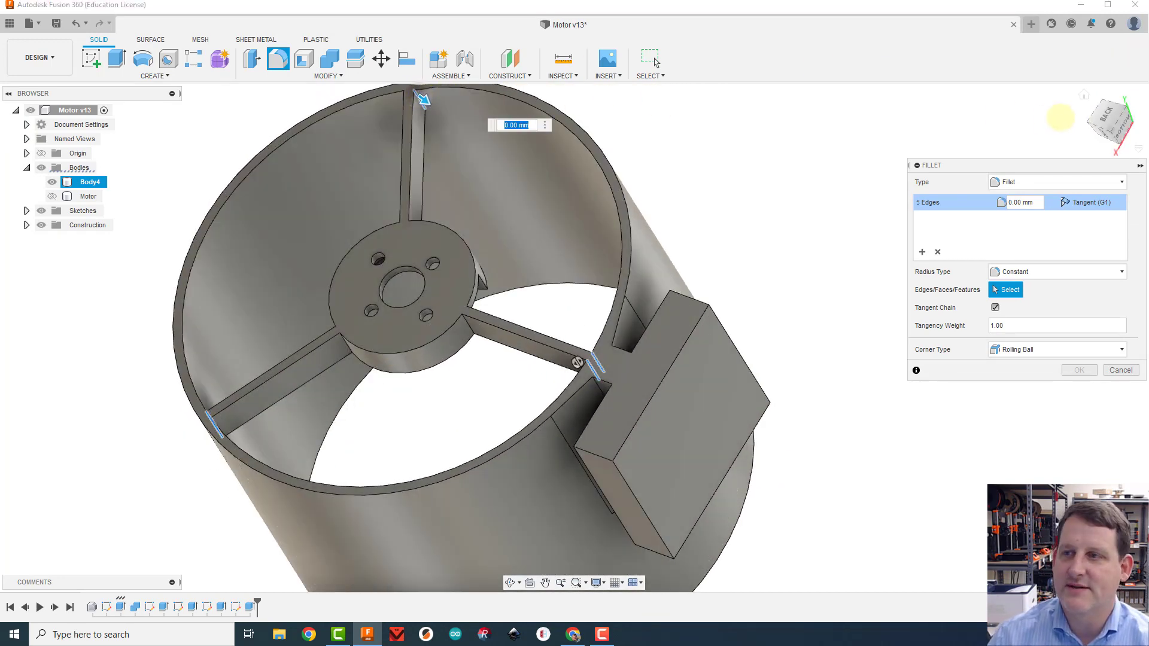
middle_click_drag(574, 338, 681, 320, "shift")
middle_click_drag(480, 124, 483, 124, "shift")
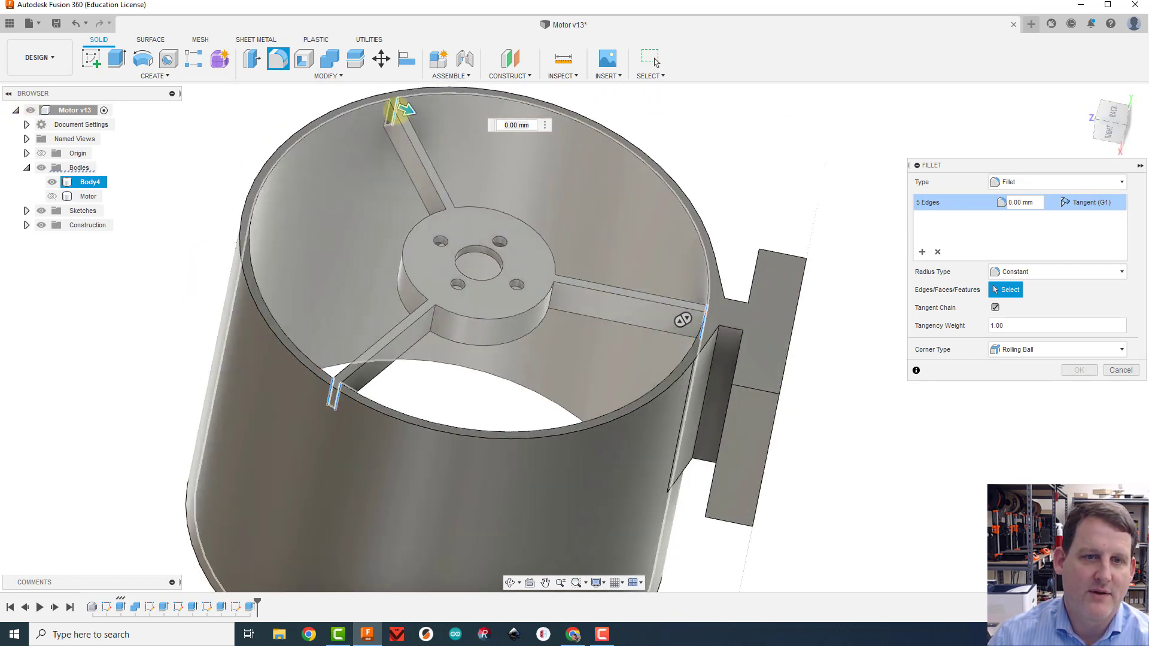
left_click(383, 111)
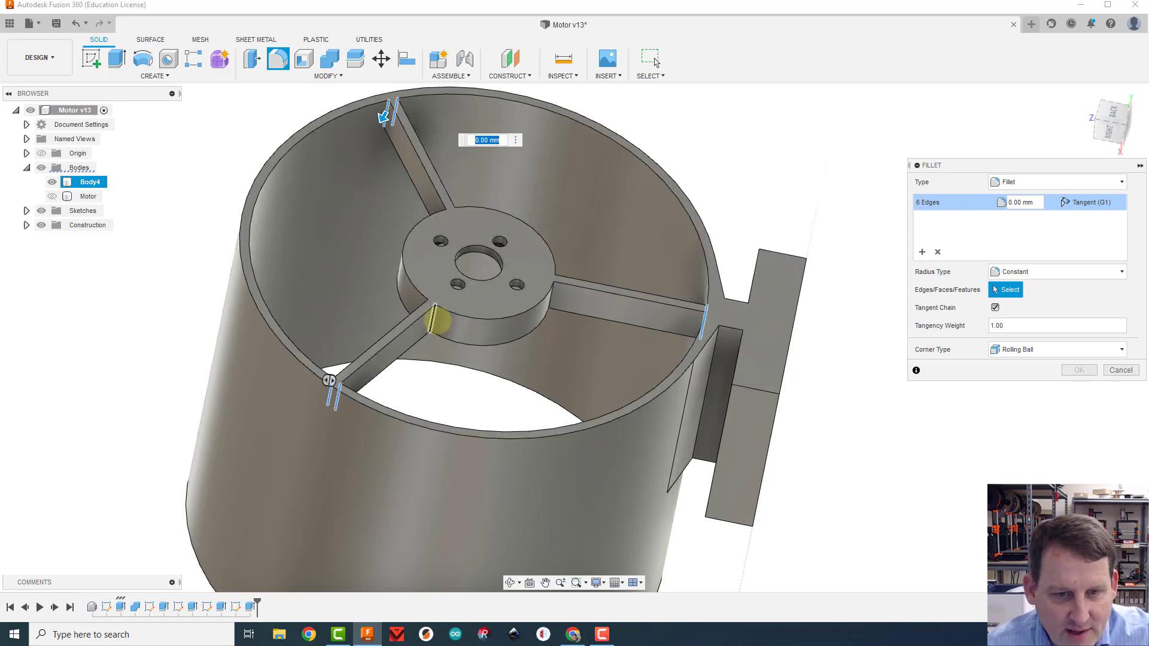
Add five spoke-to-hub edges to the fillet selection, leaving out the one beside the hub's notch.
left_click(479, 326)
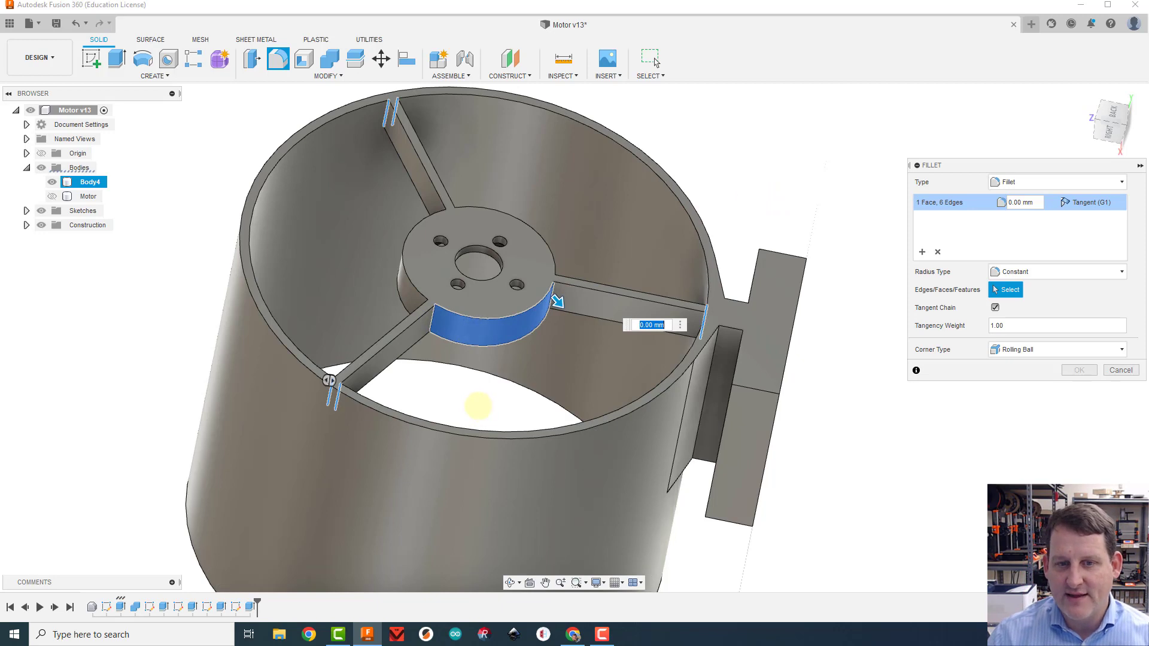
left_click(484, 333)
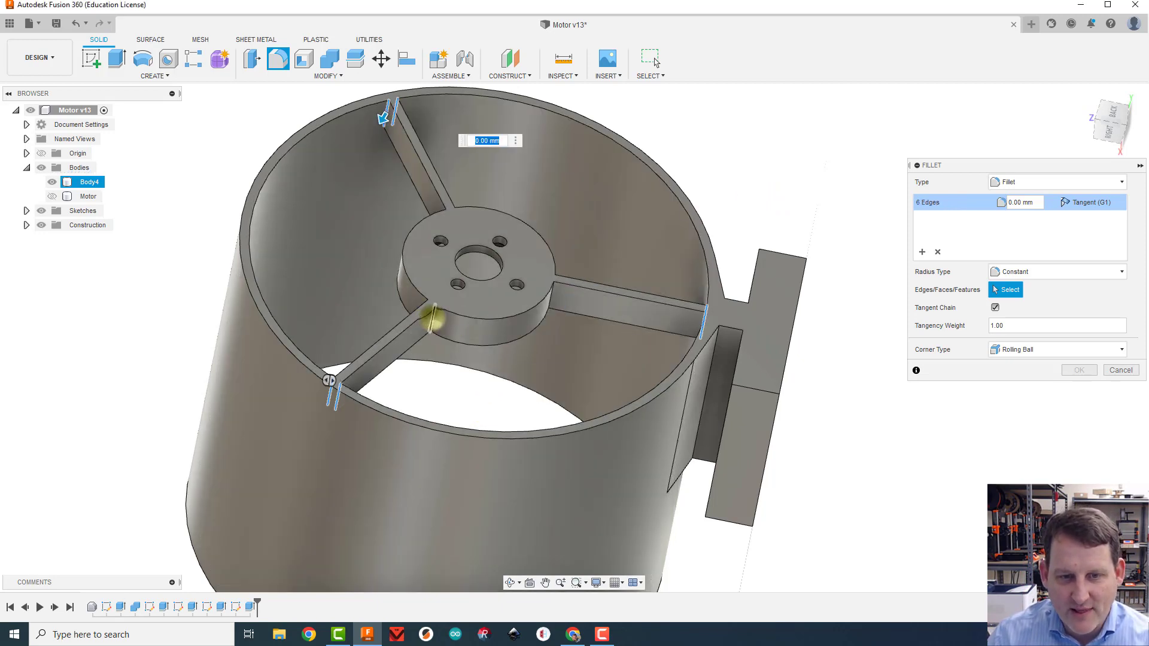
left_click(434, 318)
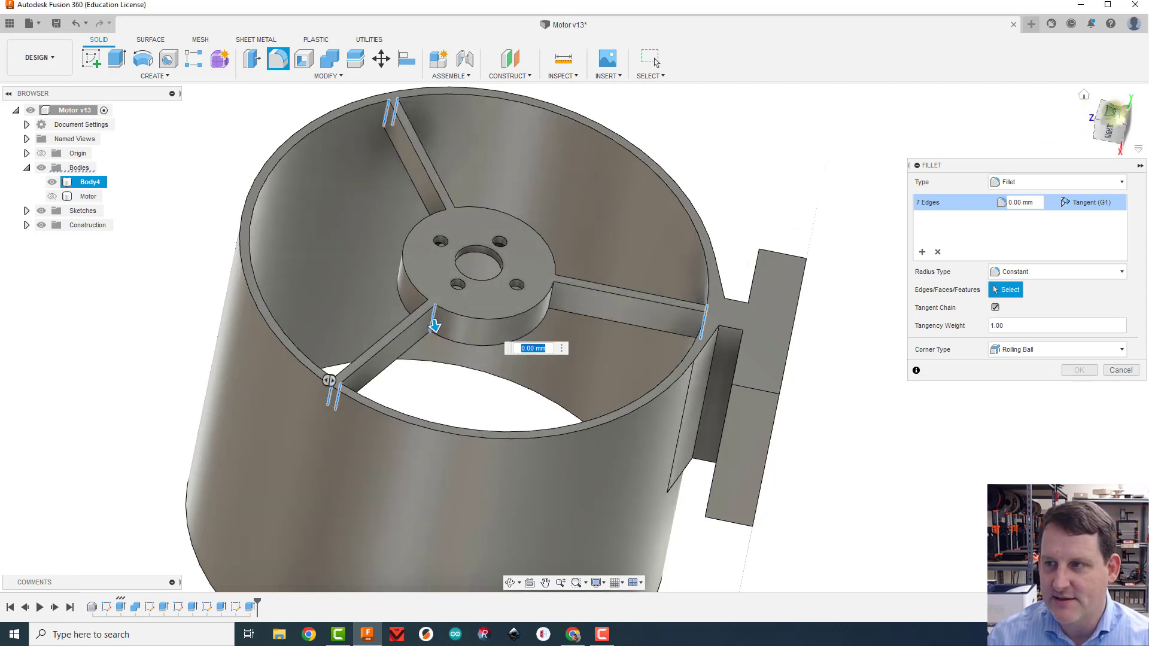
middle_click_drag(574, 338, 780, 193, "shift")
left_click(492, 283)
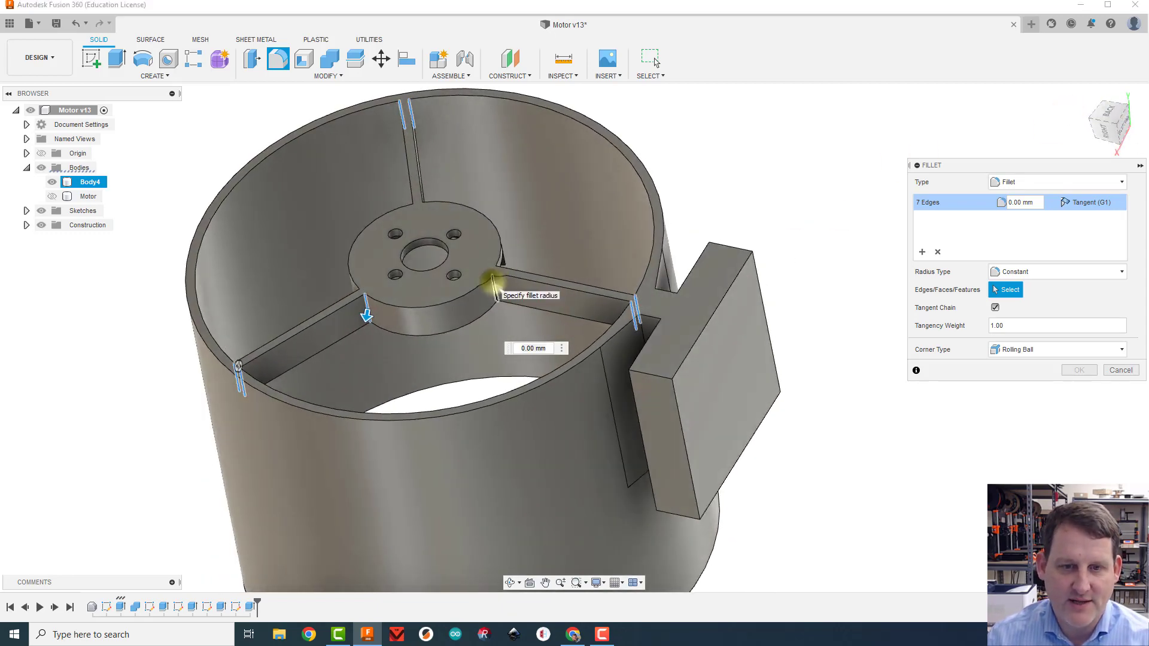
mouse_move(1141, 125)
left_mouse_down()
mouse_move(82, 123)
mouse_move(173, 146)
mouse_move(1106, 132)
left_mouse_up()
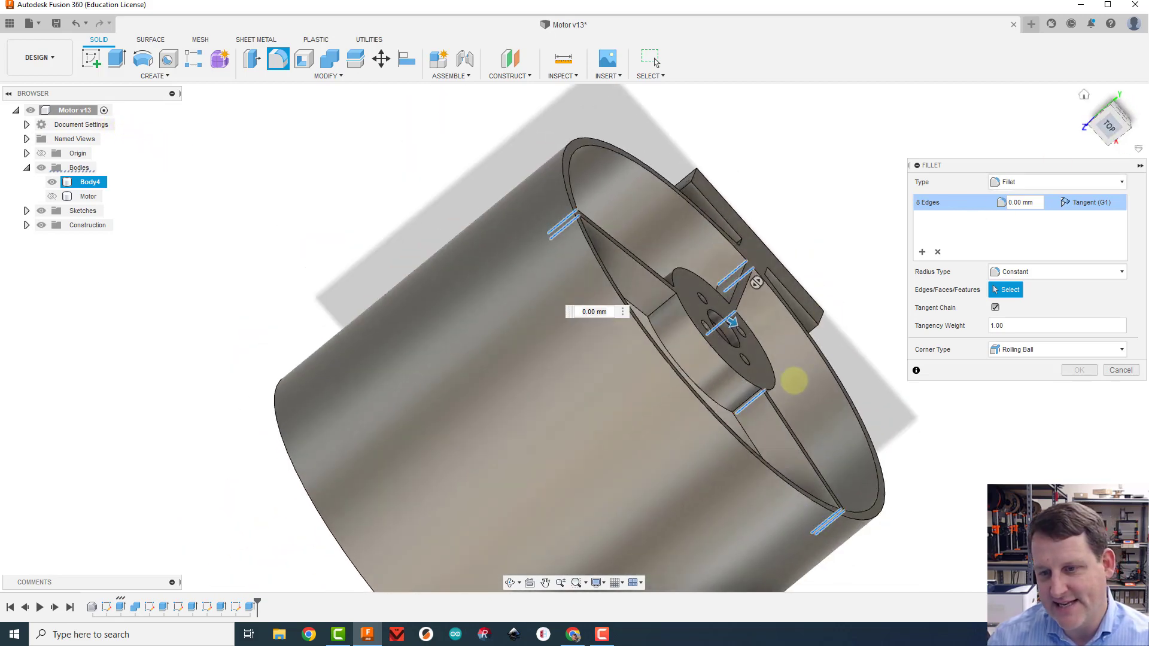
left_click(750, 399)
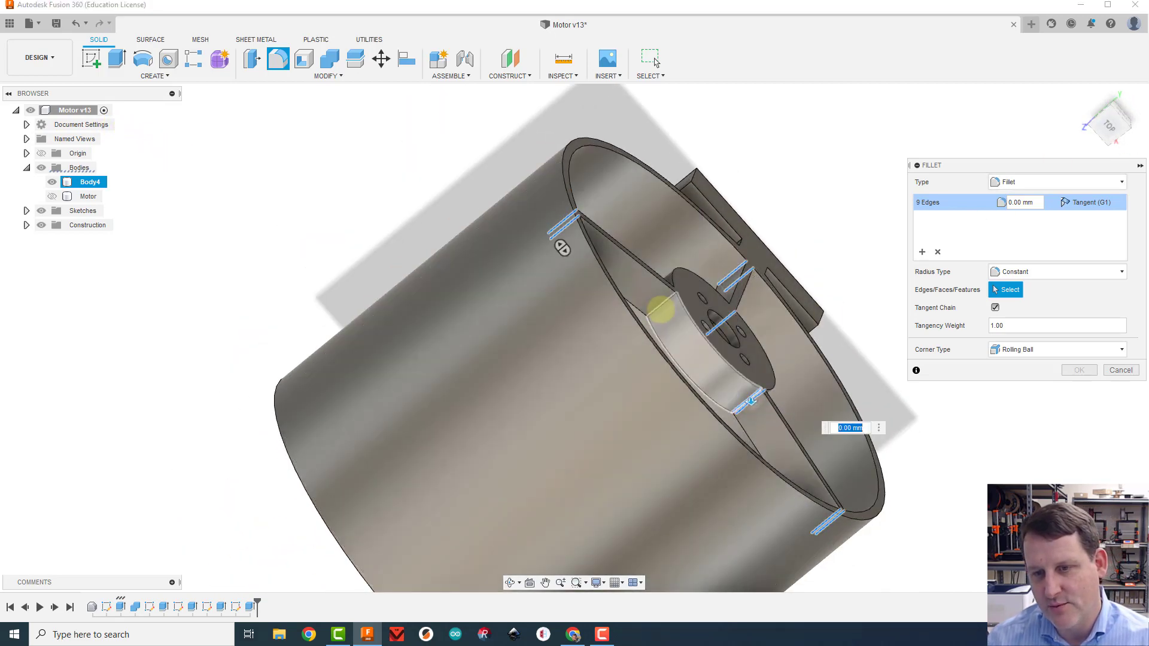
left_click(660, 305)
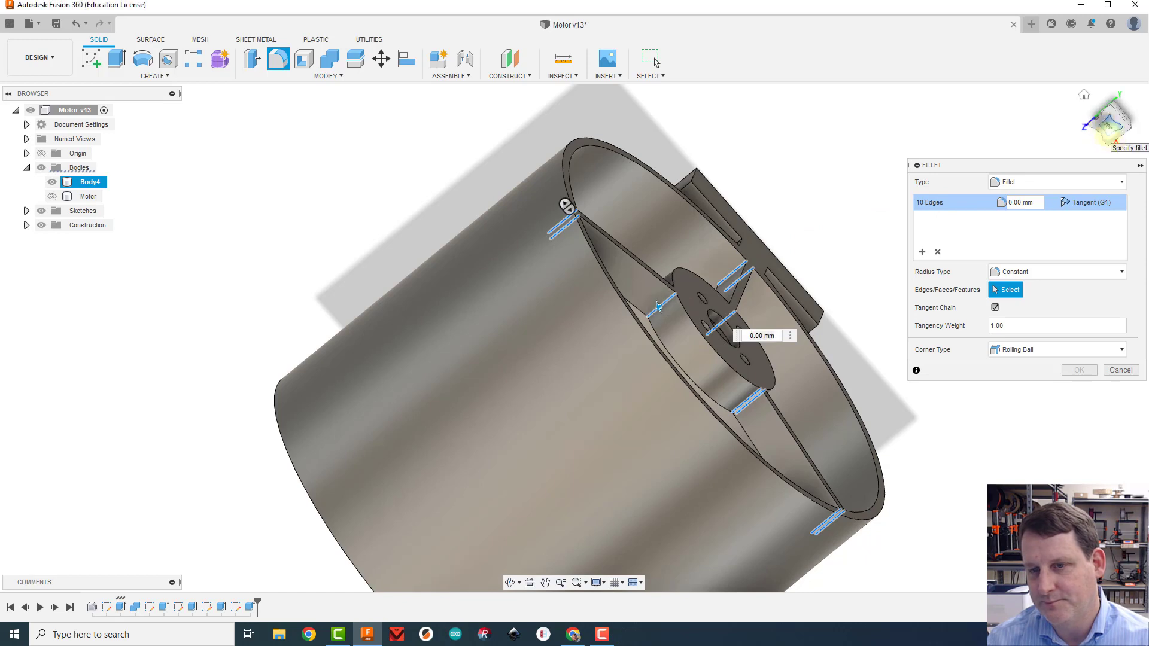
left_click_drag(1112, 130, 1122, 142)
left_click(1106, 106)
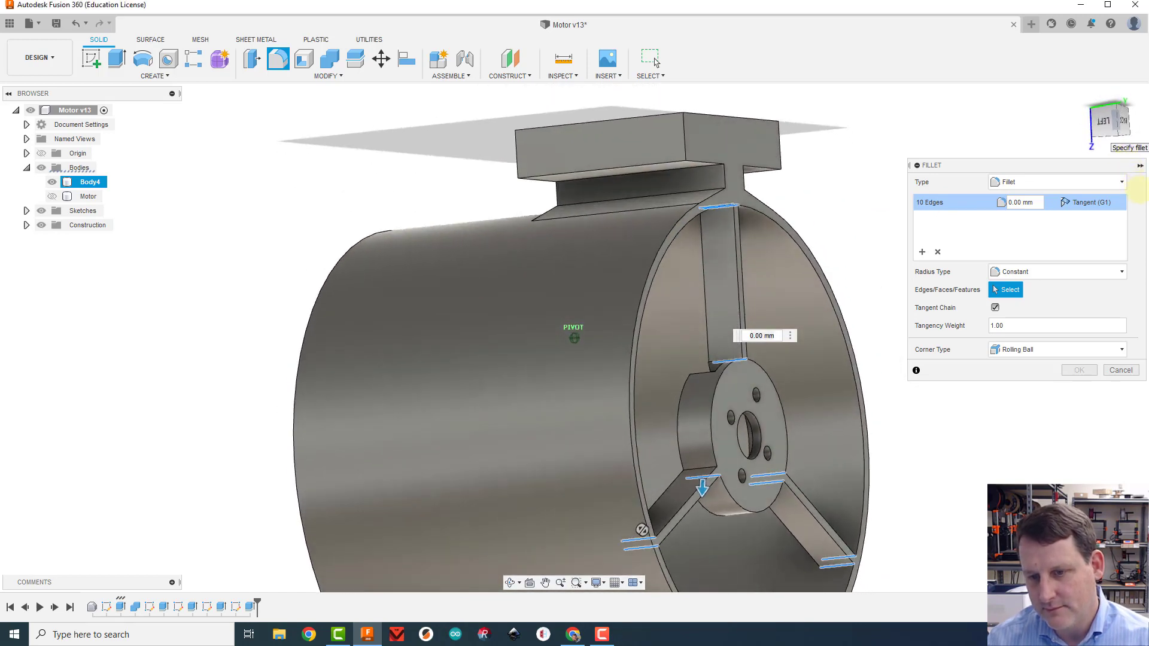
left_click(695, 465)
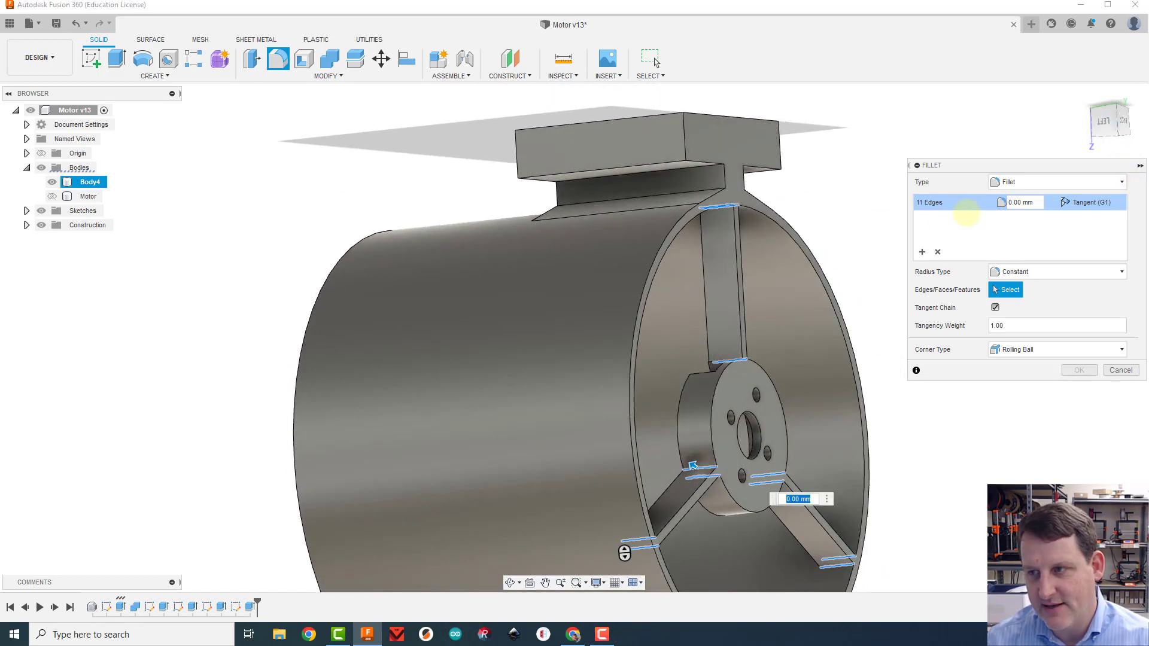
Add the short front edge where each of the three spokes meets the duct wall, and set the fillet radius to 2 mm.
left_click_drag(1092, 141, 965, 247)
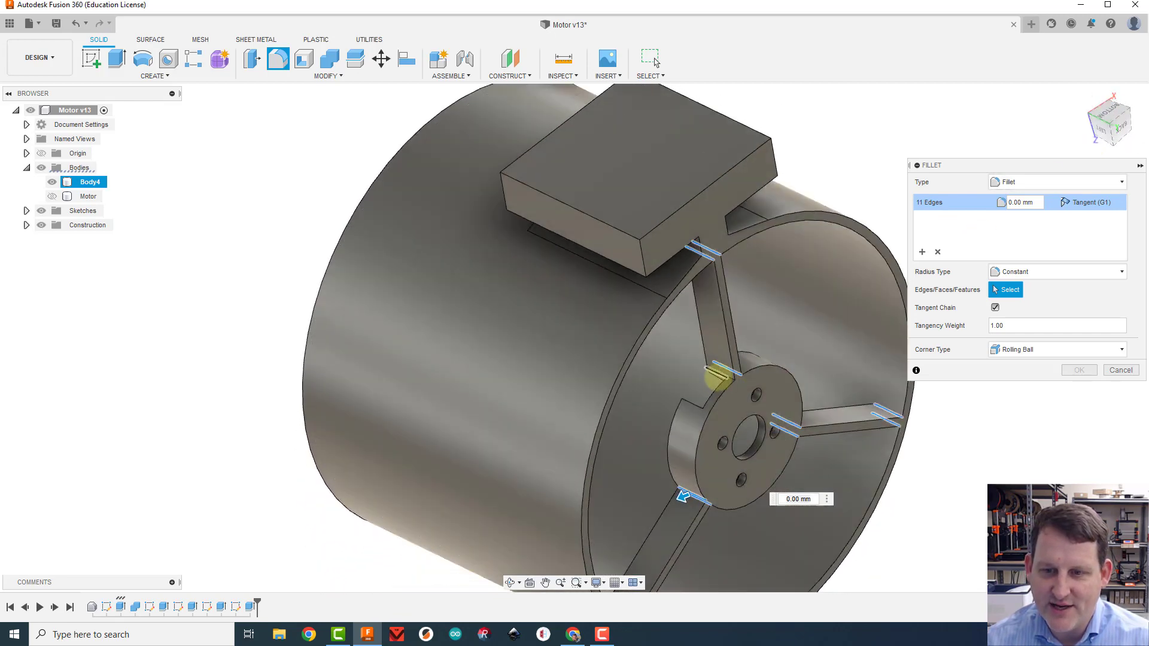
scroll(716, 376, "up", 5)
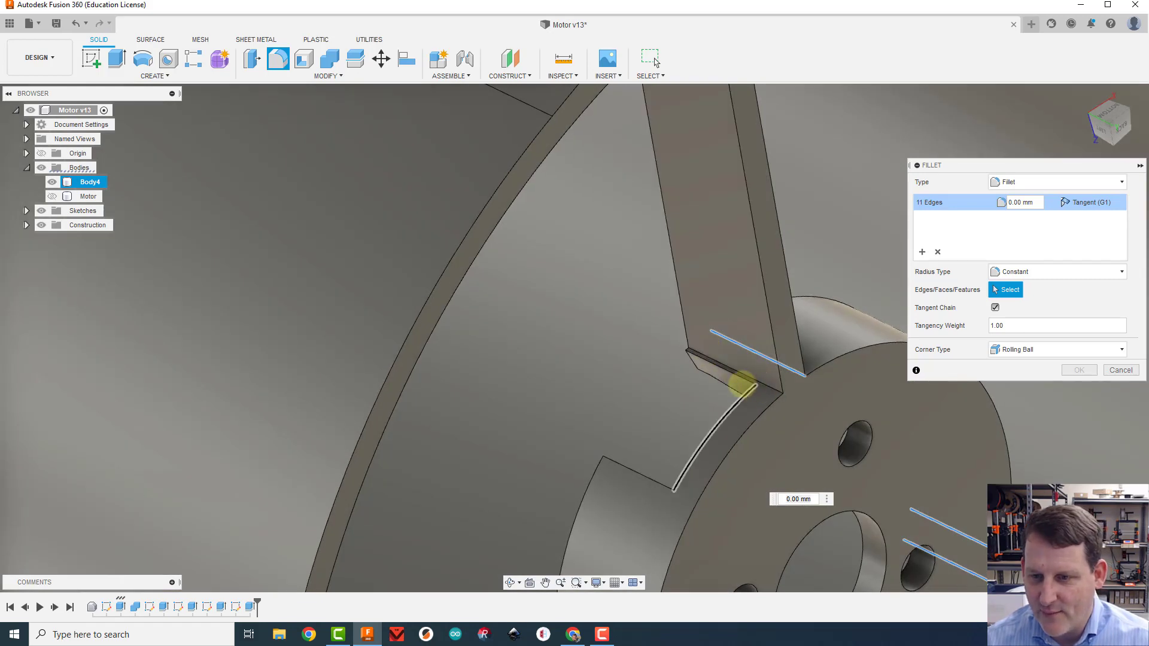
scroll(664, 403, "down", 4)
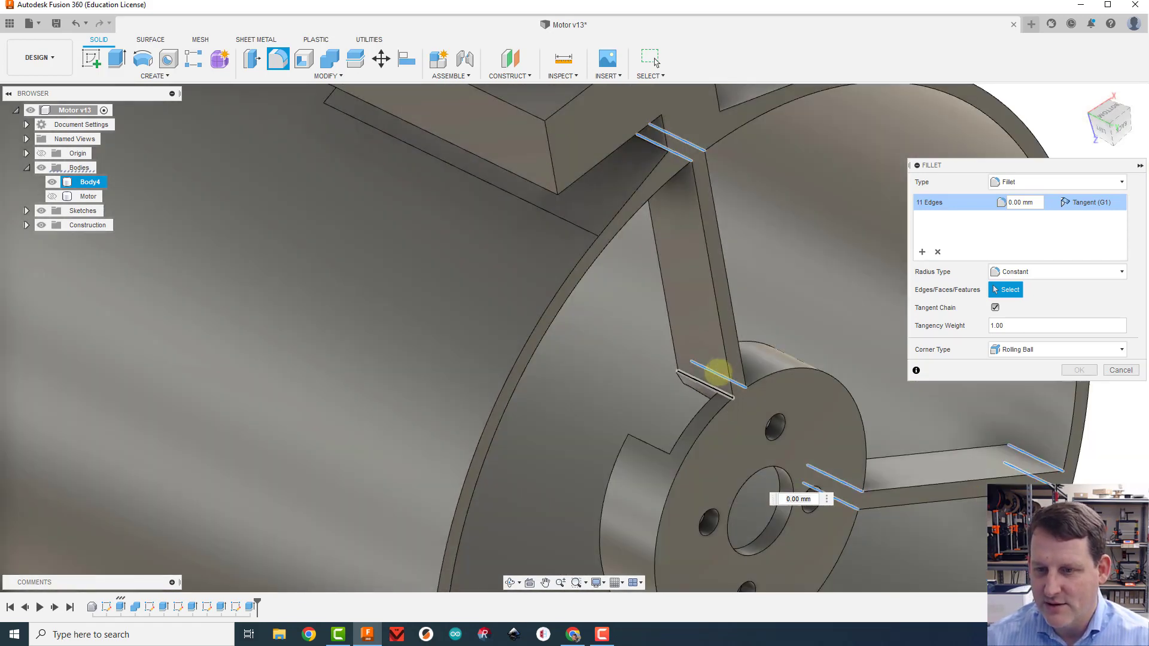
scroll(847, 403, "down", 6)
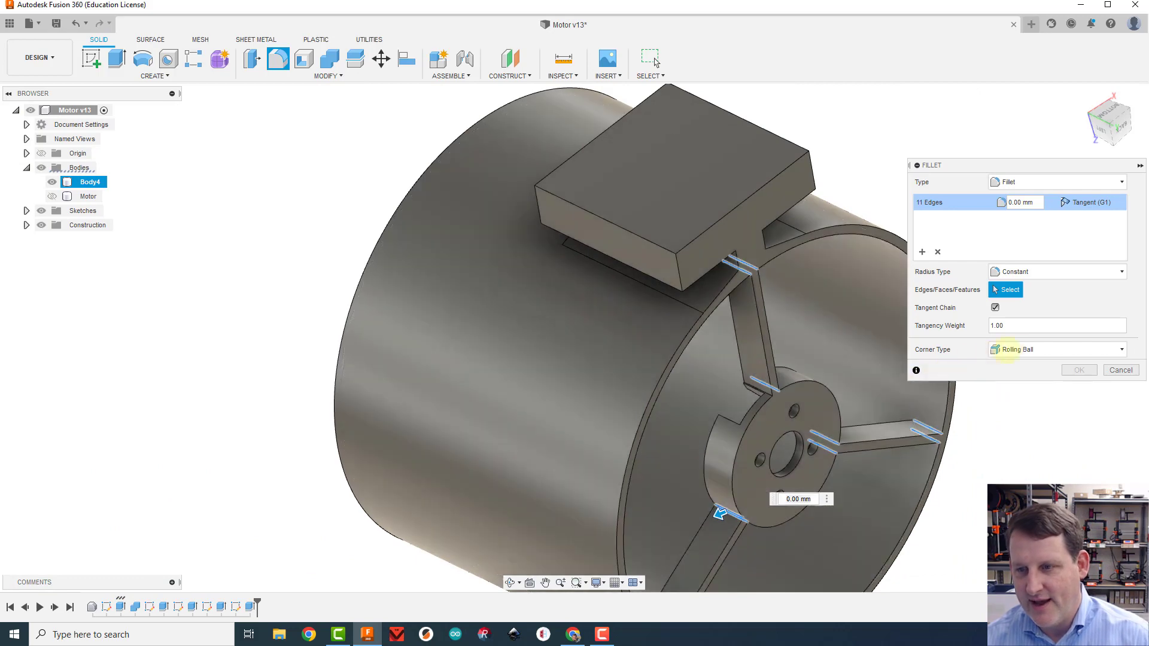
mouse_move(1110, 121)
left_mouse_down()
mouse_move(16, 112)
mouse_move(228, 123)
left_mouse_up()
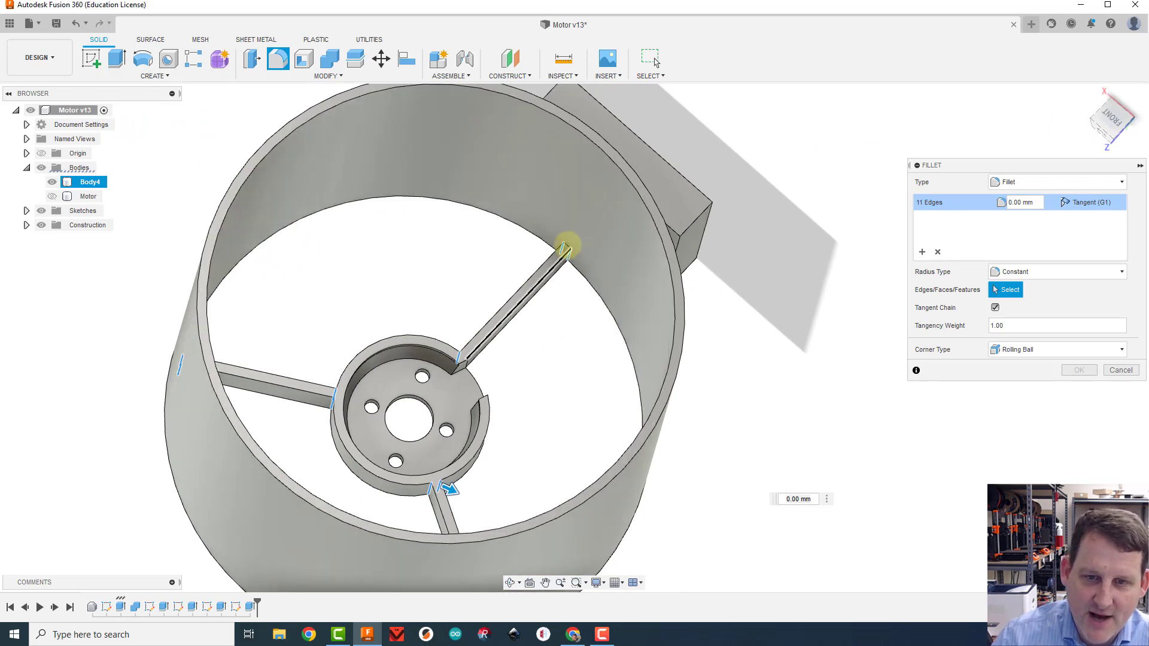
left_click(565, 248)
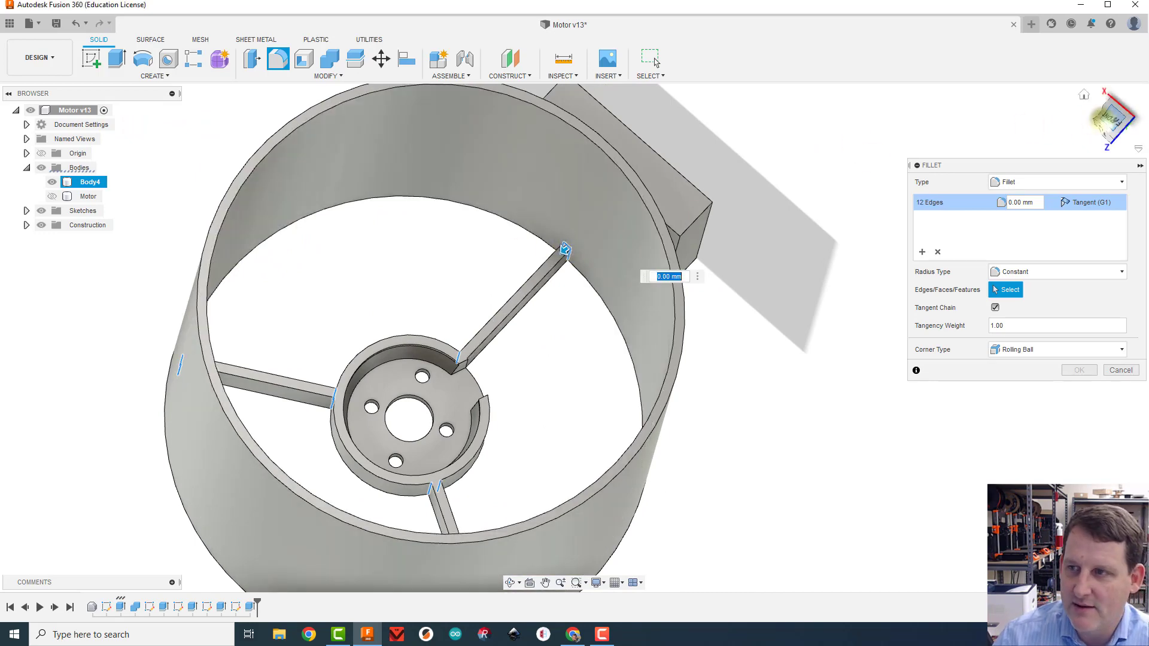
left_click_drag(1112, 120, 1020, 131)
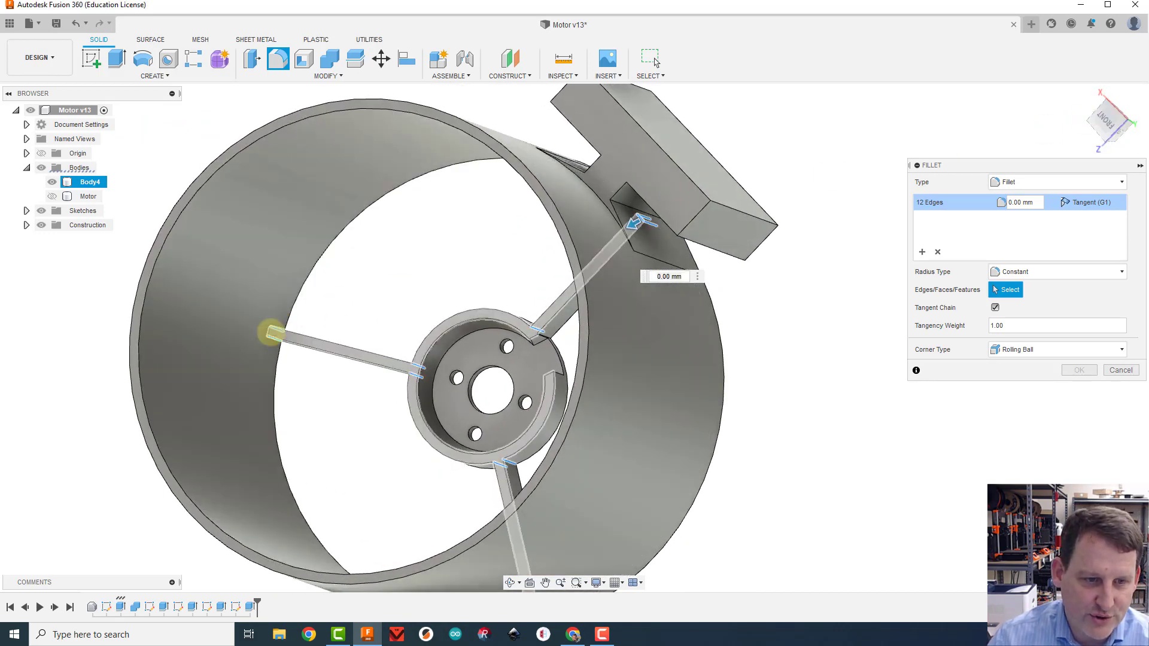
left_click(274, 331)
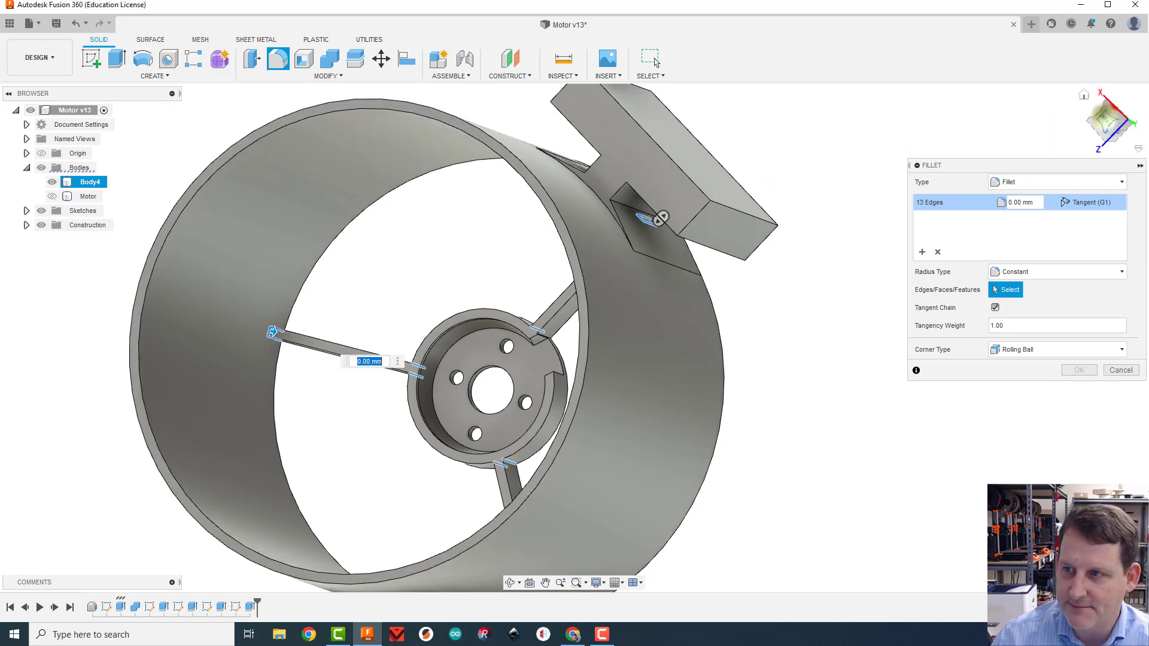
left_click_drag(1114, 120, 1117, 157)
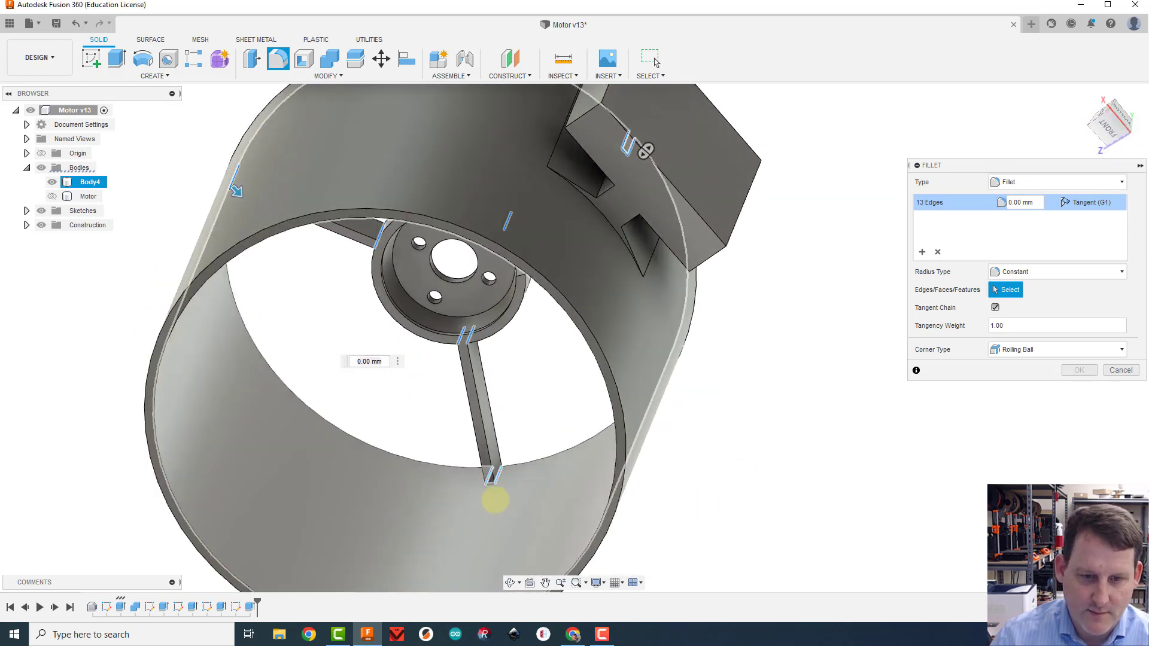
left_click(487, 478)
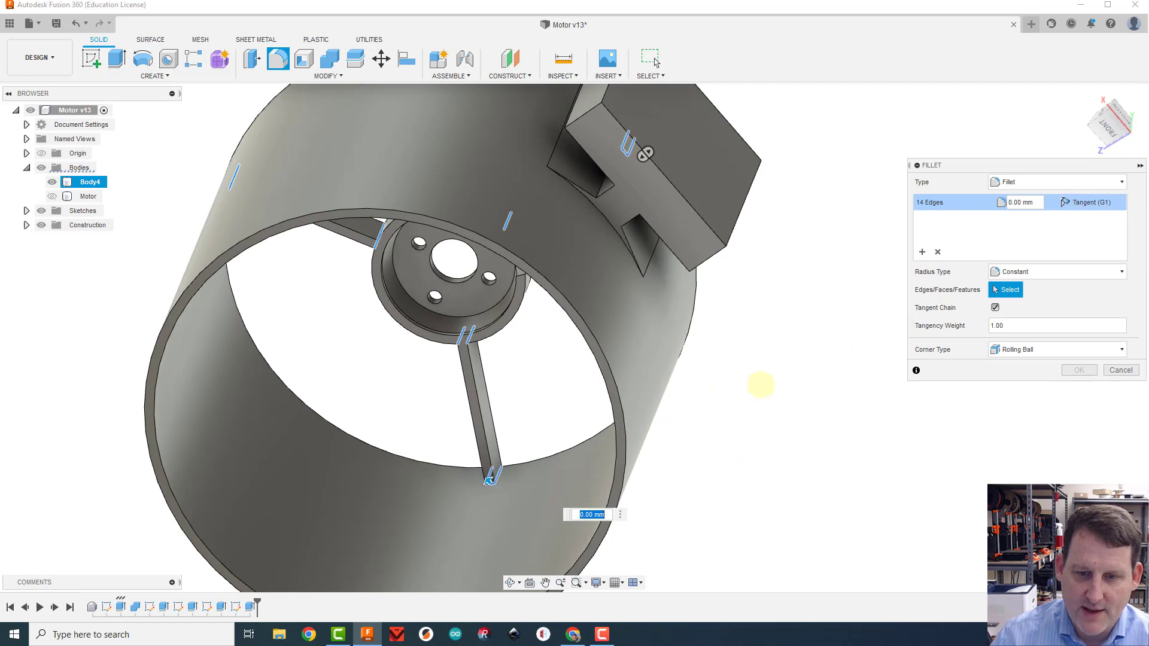
key("Return")
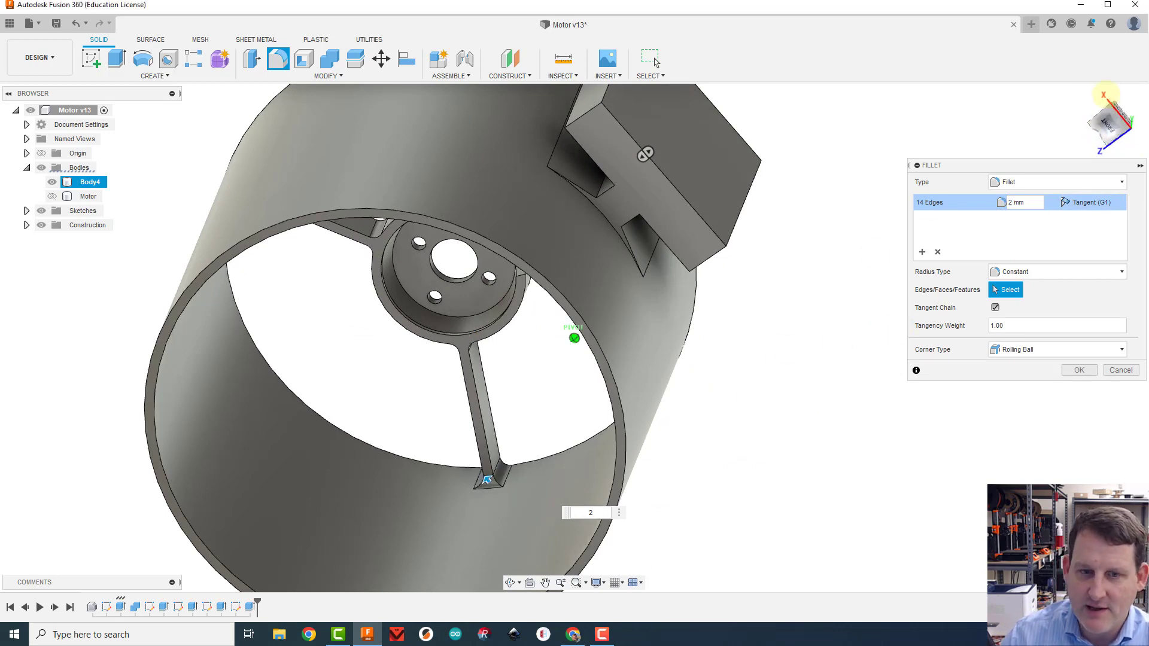
Check the fillet preview where a spoke meets the duct wall, and apply the 2 mm fillet to the selected edges.
middle_click_drag(487, 479, 664, 573, "shift")
left_click_drag(785, 90, 1062, 227)
middle_click_drag(857, 317, 778, 221)
scroll(432, 363, "up", 5)
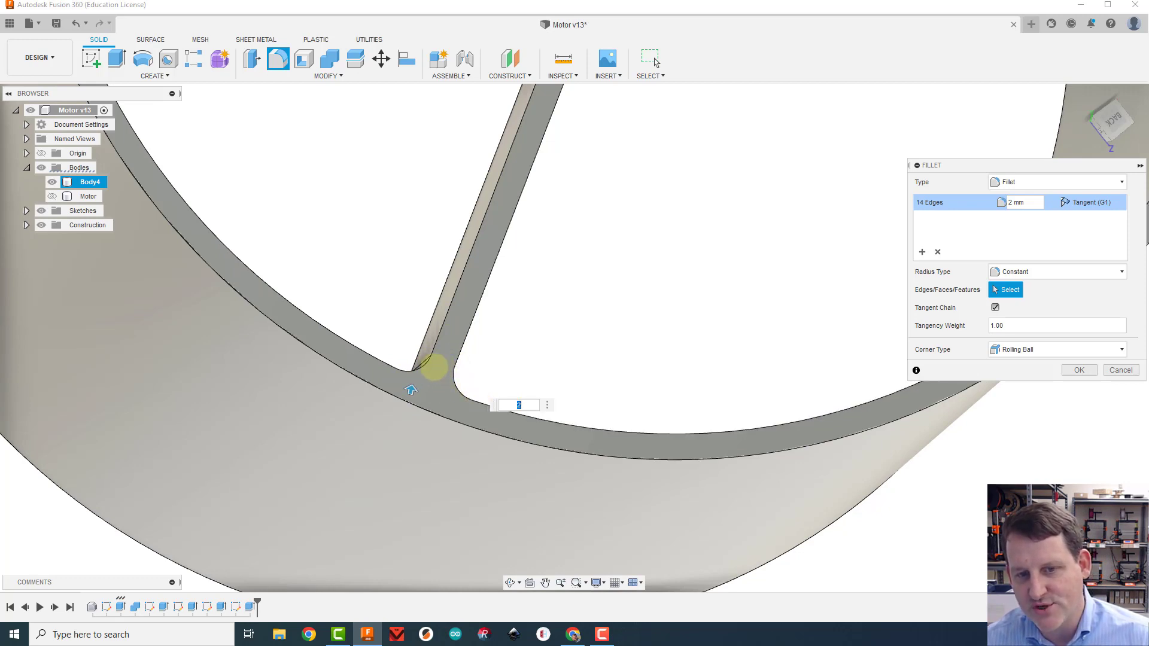
left_click_drag(1113, 121, 1086, 166)
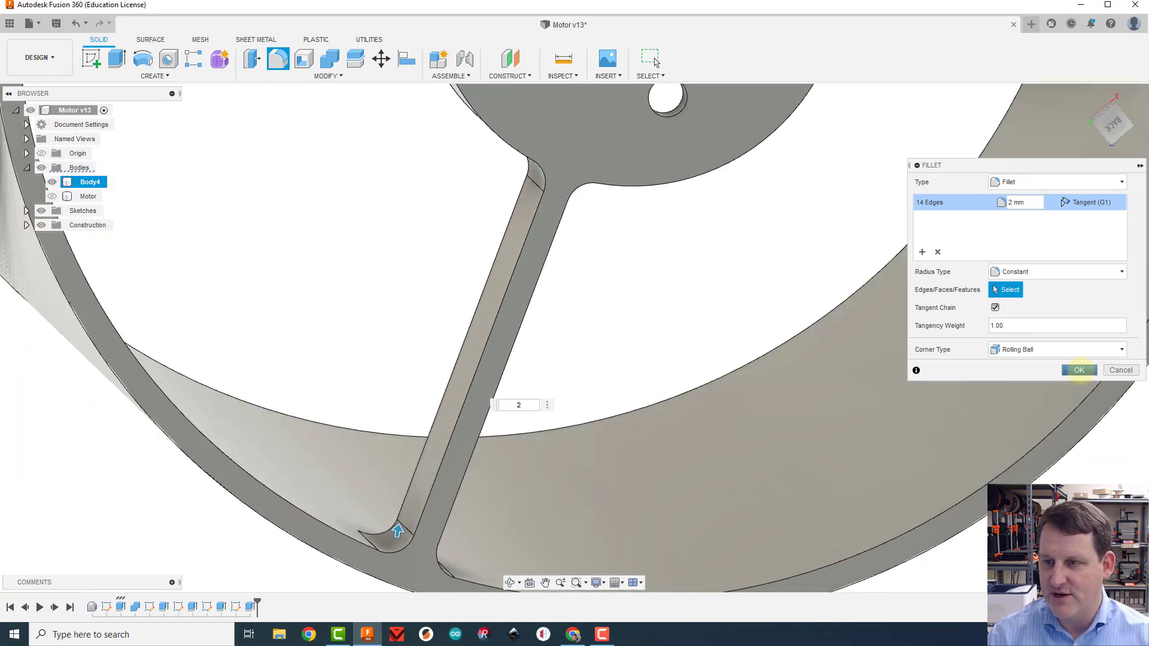
left_click(1079, 369)
Start a new sketch on the flat outer face of the square base block.
scroll(718, 362, "down", 5)
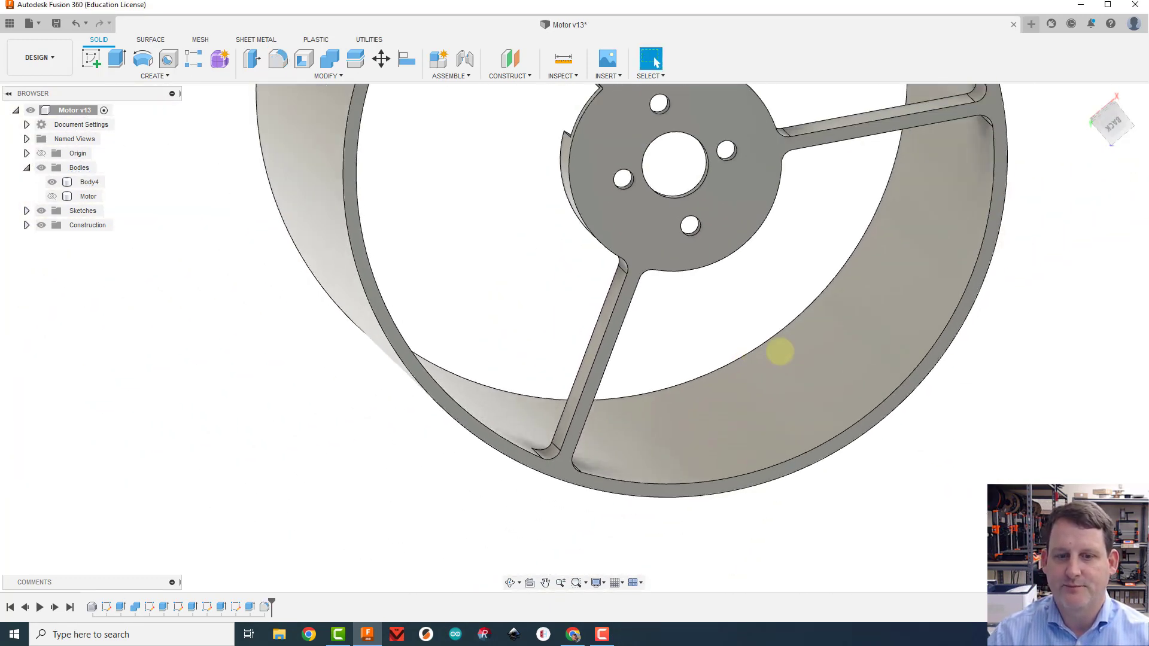
scroll(780, 352, "down", 2)
mouse_move(1114, 122)
left_mouse_down()
mouse_move(12, 127)
mouse_move(231, 141)
mouse_move(303, 160)
mouse_move(244, 151)
left_mouse_up()
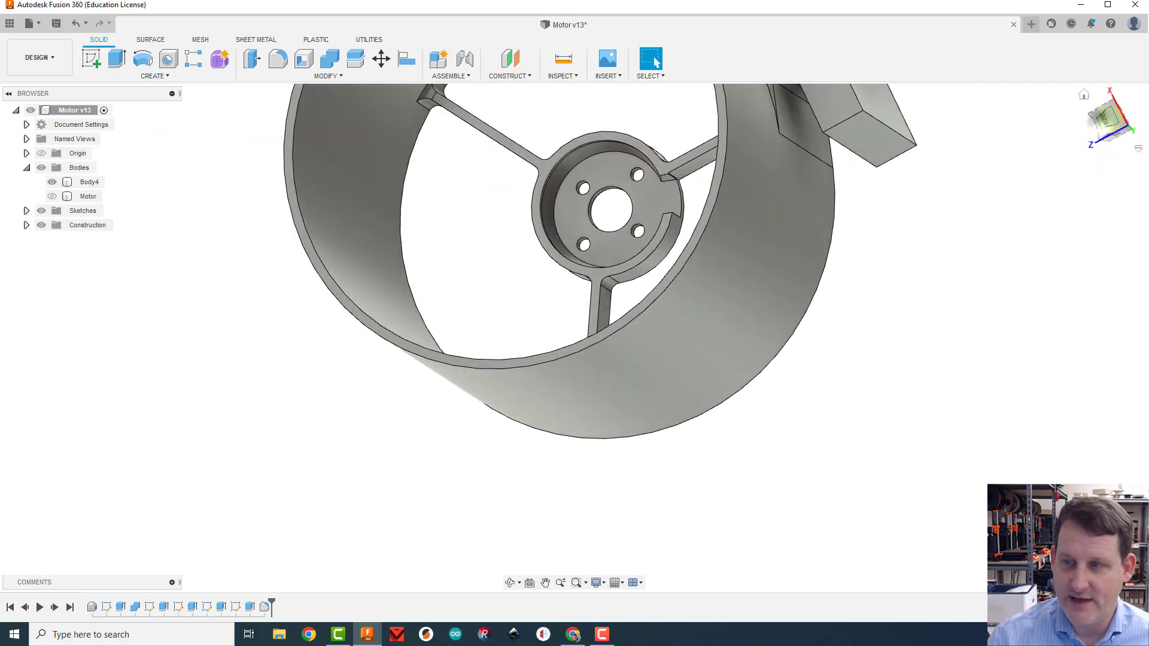
mouse_move(1107, 119)
left_mouse_down()
mouse_move(1001, 146)
mouse_move(982, 254)
left_mouse_up()
scroll(991, 238, "down", 3)
middle_click_drag(992, 235, 932, 354)
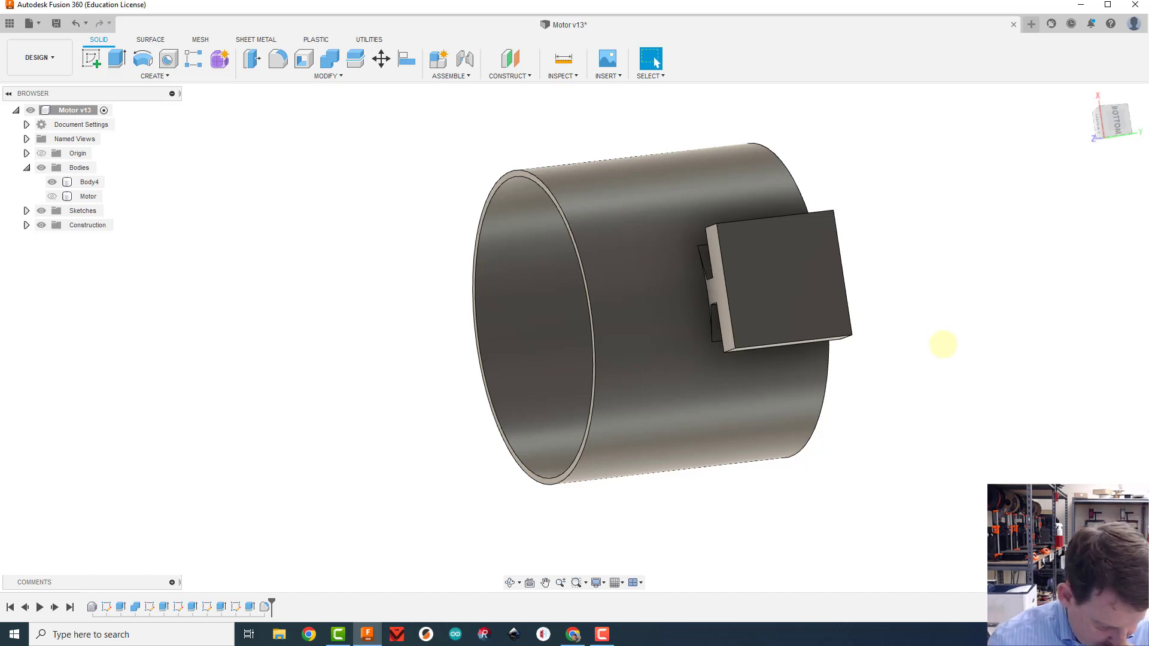
mouse_move(1085, 117)
left_mouse_down()
mouse_move(1130, 120)
mouse_move(8, 145)
mouse_move(48, 180)
left_mouse_up()
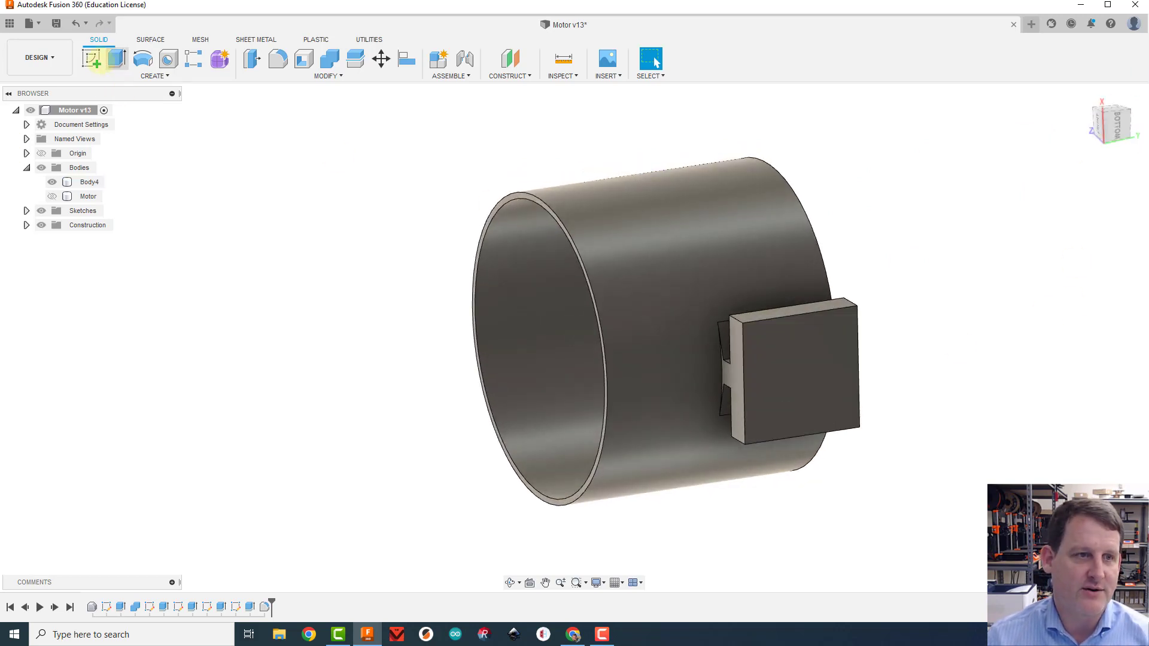
left_click(93, 59)
left_click(823, 363)
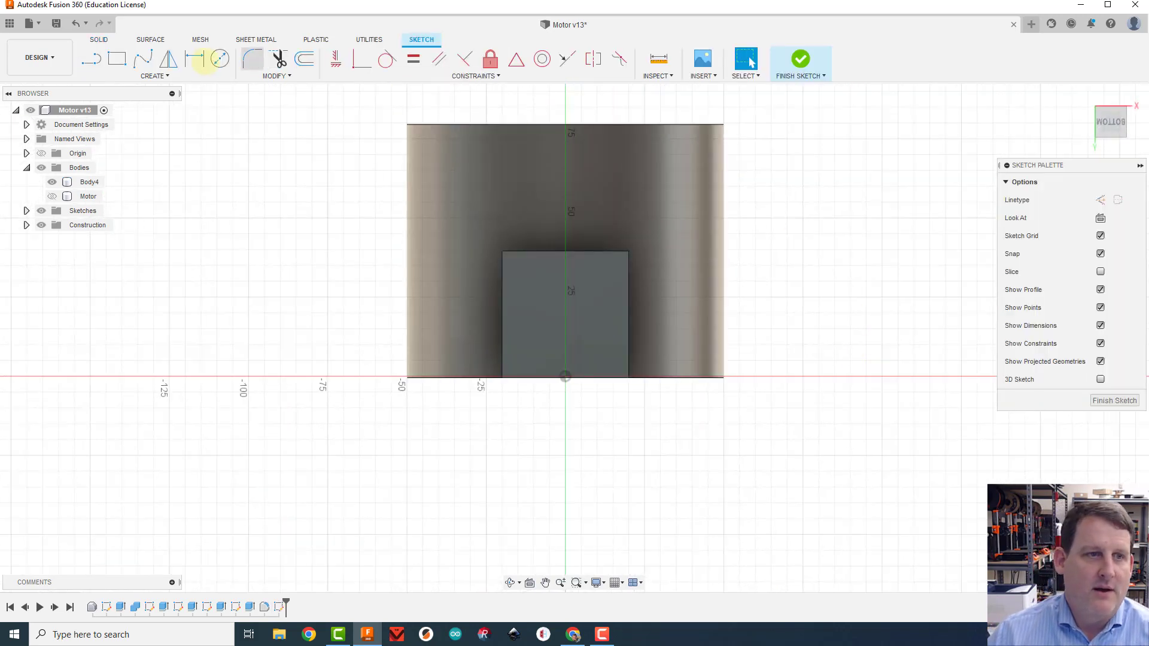
Draw a diagonal construction line between two opposite corners of the base face, and set the line type back to normal.
left_click(91, 59)
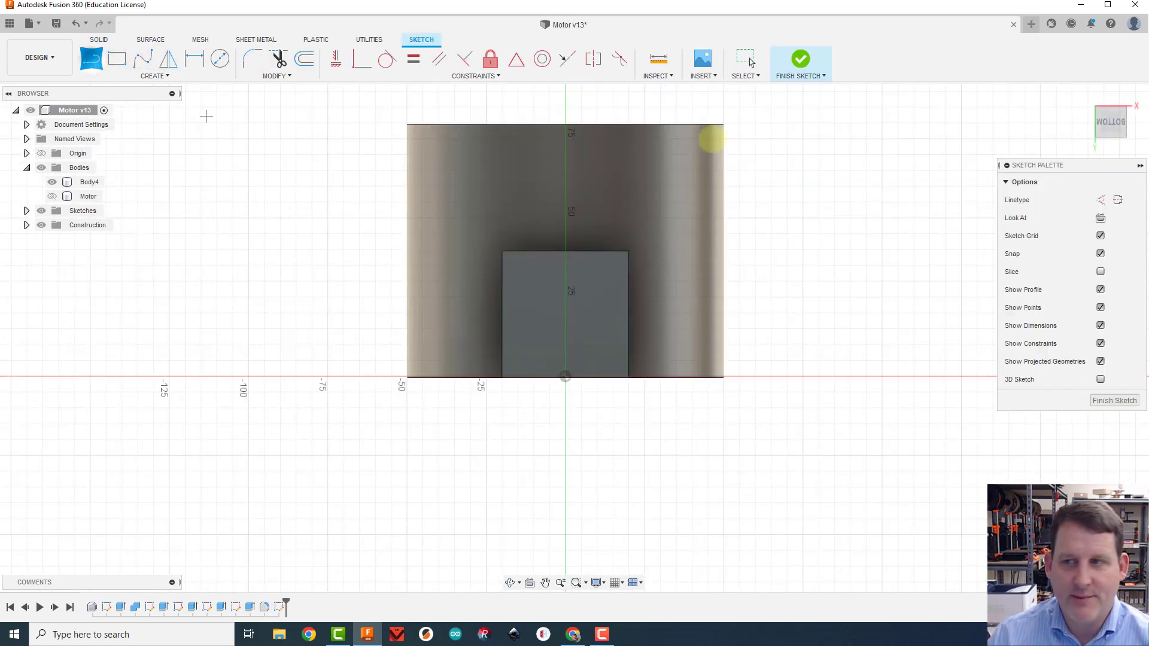
left_click(1100, 199)
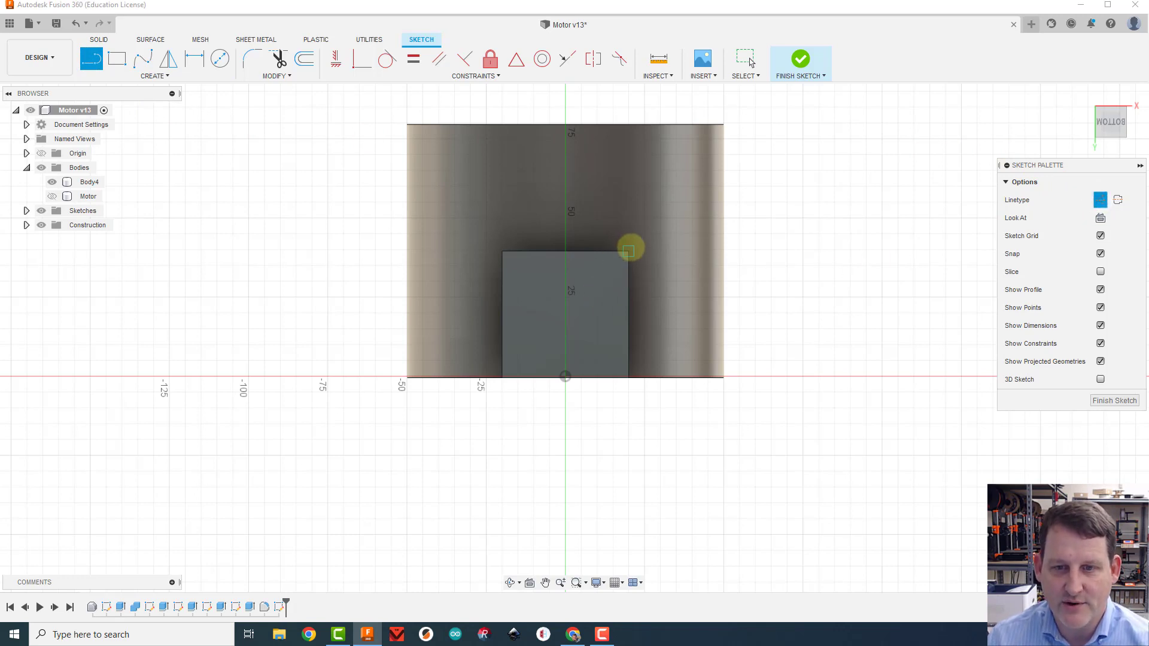
left_click(628, 252)
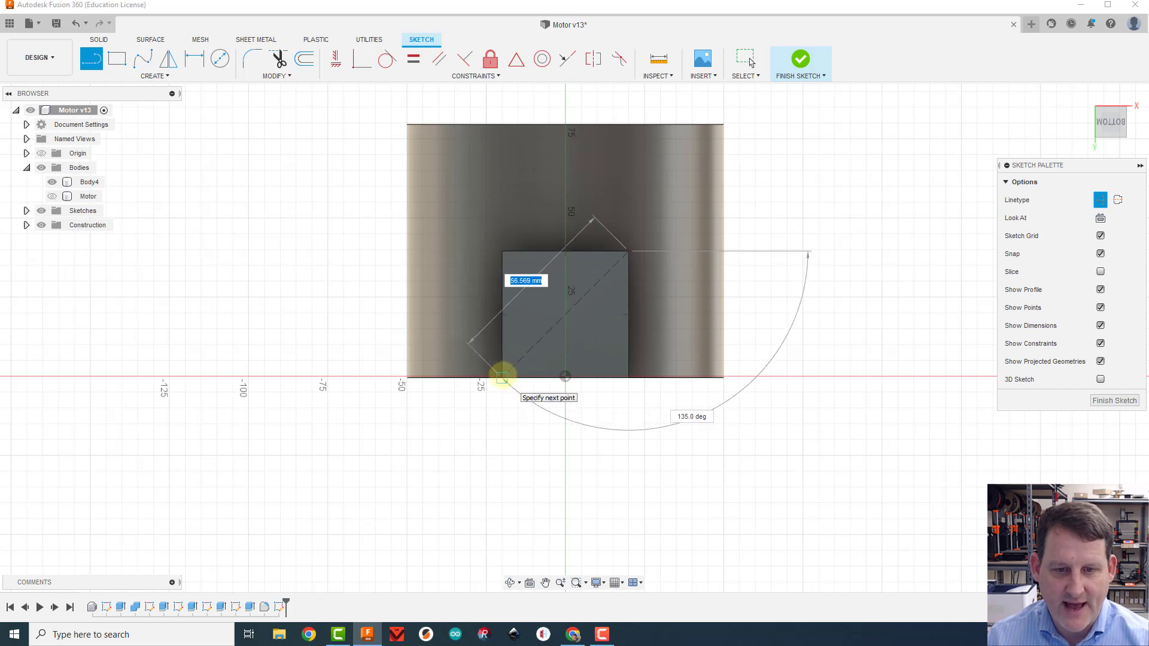
left_click(503, 376)
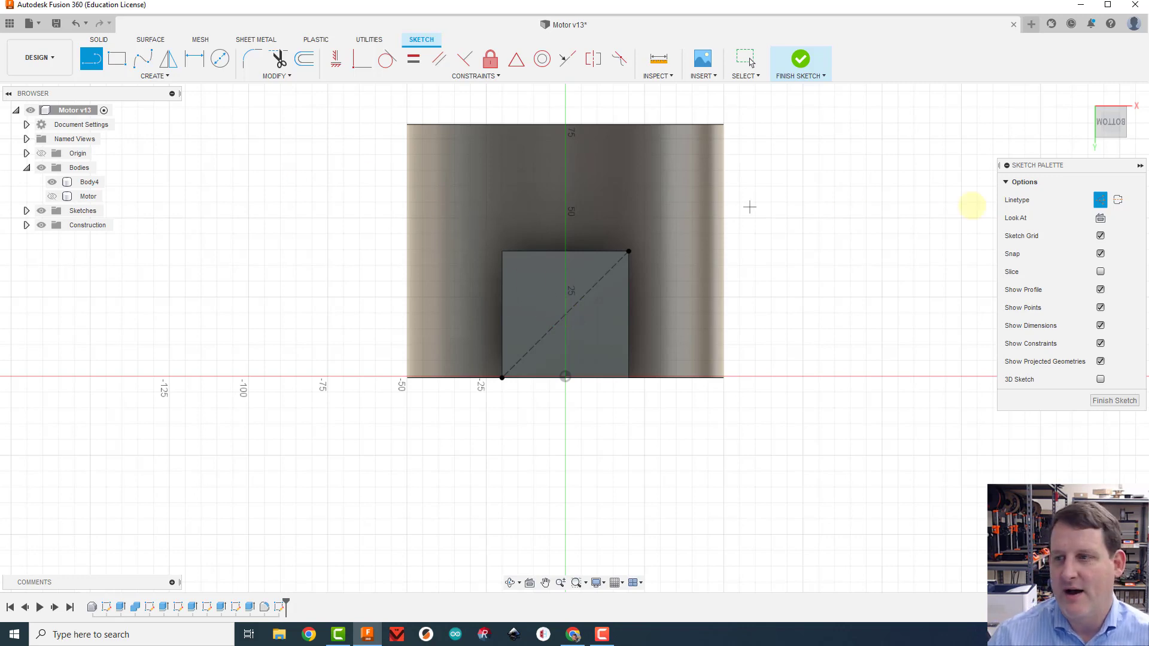
left_click(1100, 199)
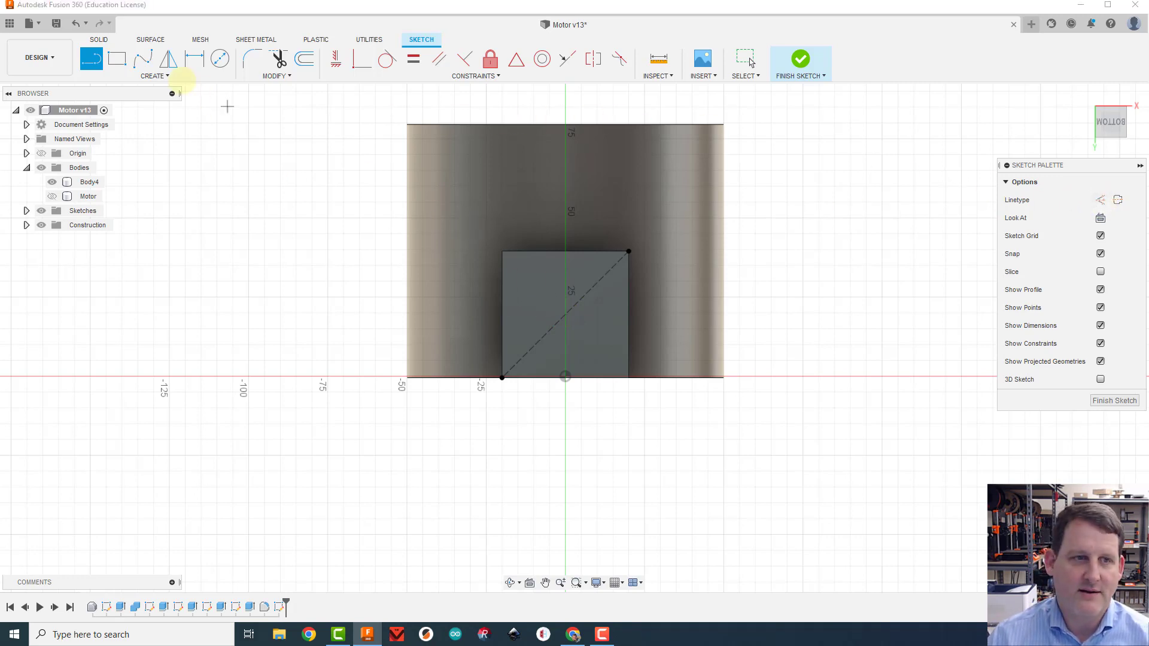
Draw a 25 mm by 25 mm center rectangle from the midpoint of the diagonal construction line.
left_click(118, 59)
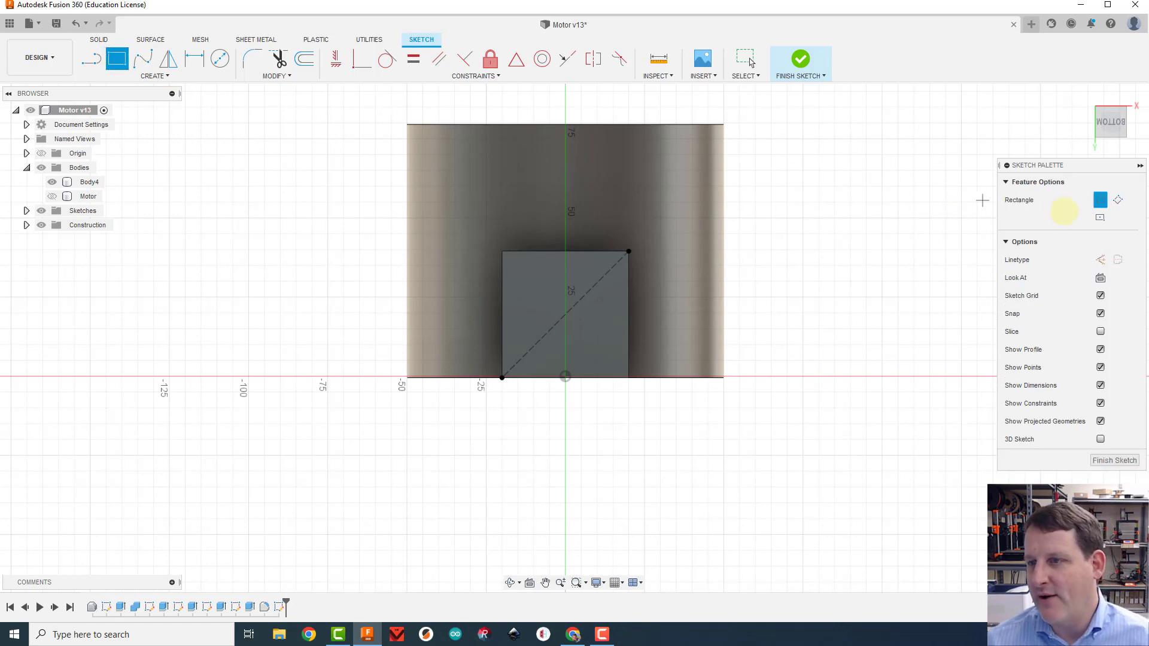
left_click(1100, 217)
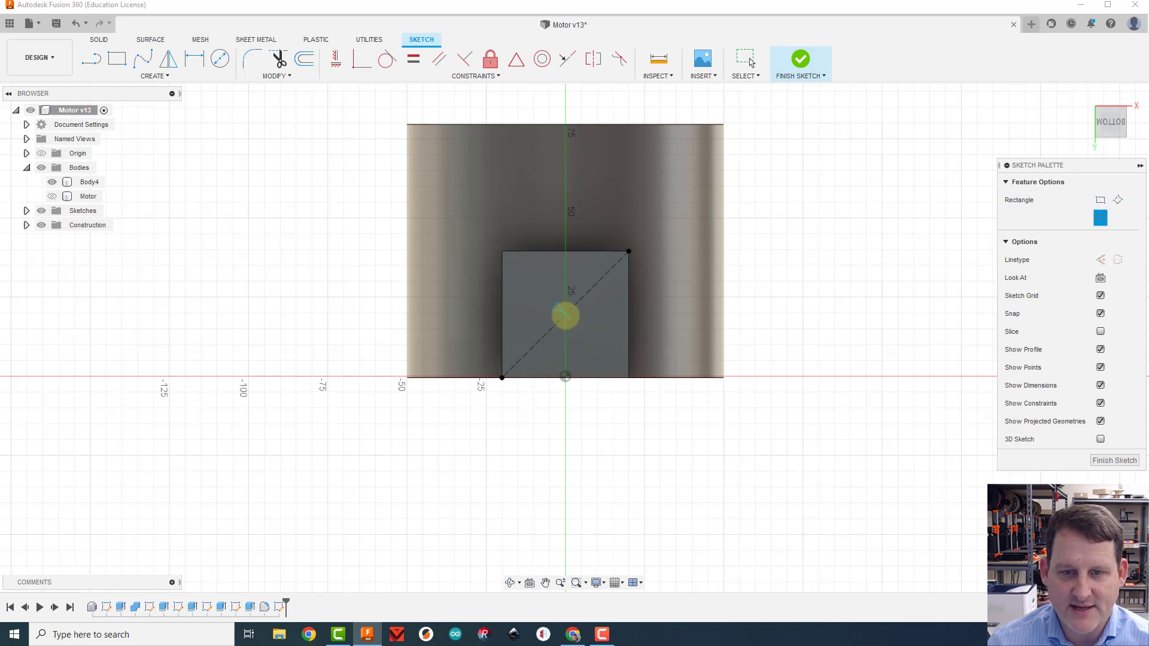
left_click(565, 314)
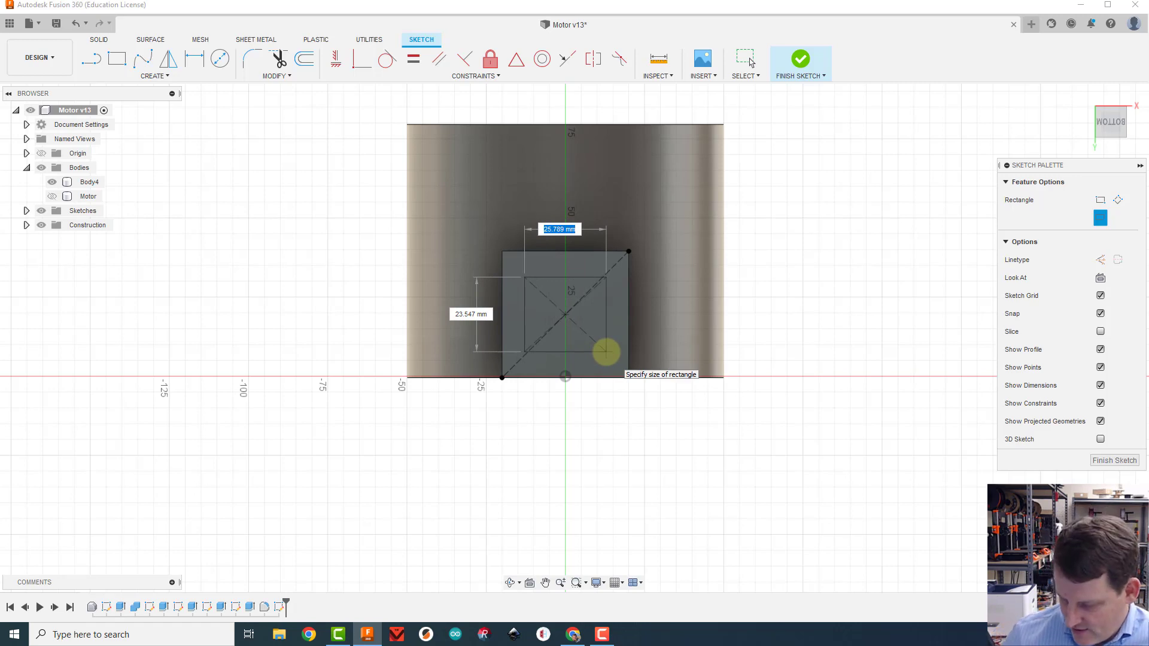
type("25")
key("Tab")
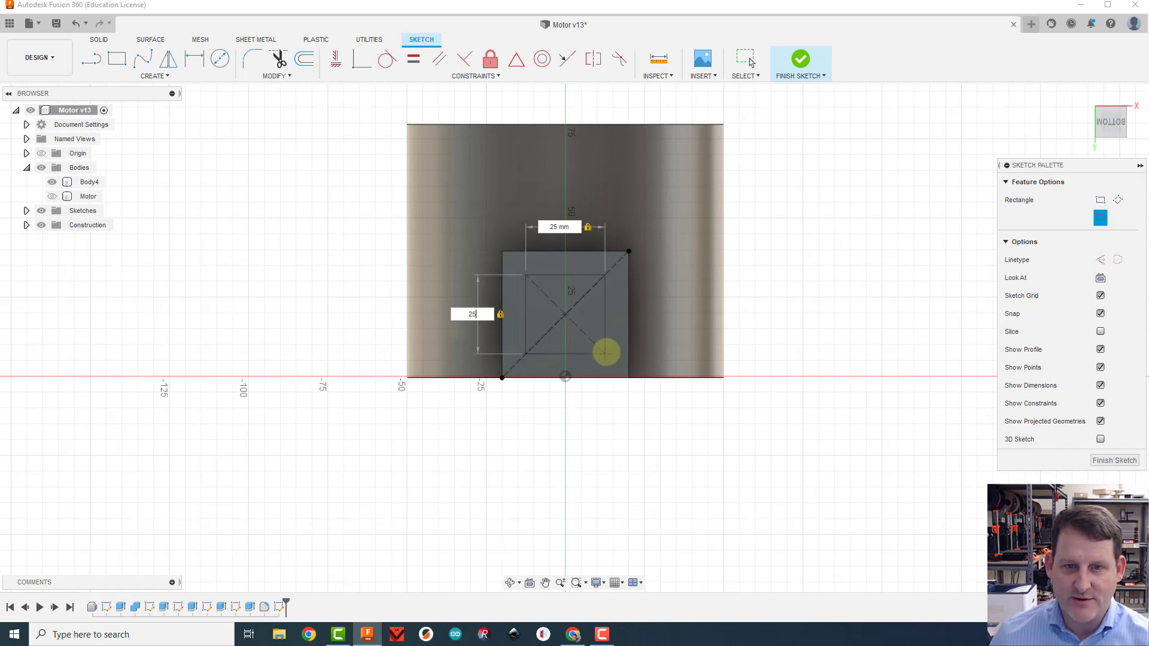
key("Return")
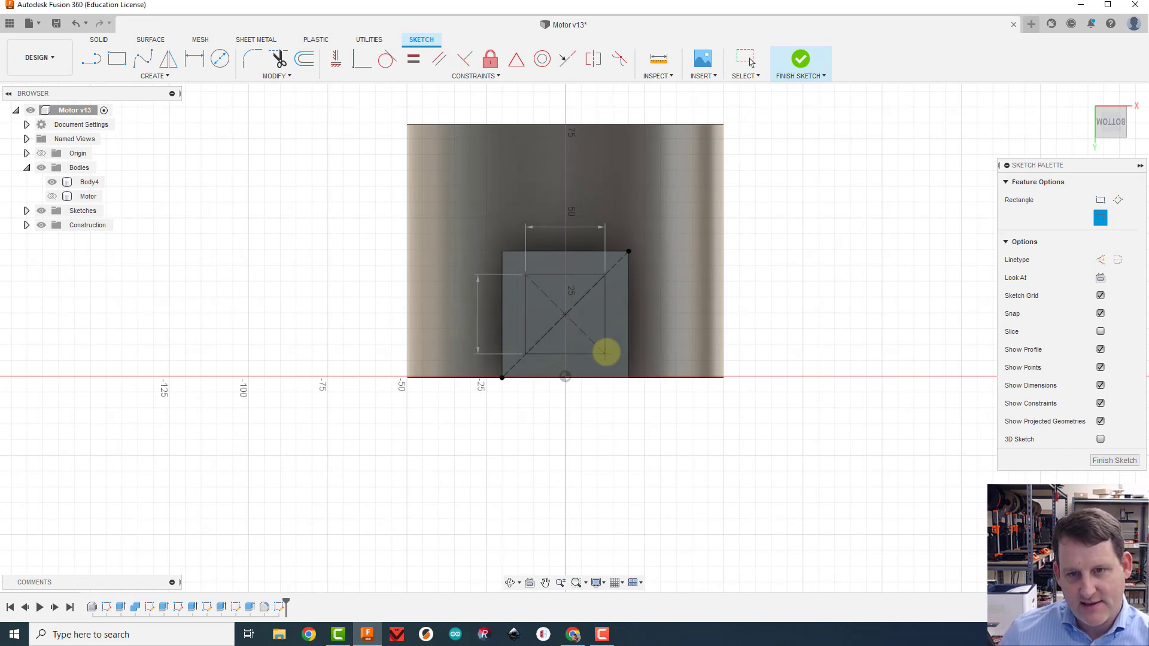
key("Escape")
Convert all four sides of the 25 mm square to construction lines.
mouse_move(1111, 125)
left_mouse_down()
mouse_move(1114, 188)
mouse_move(1102, 143)
mouse_move(1072, 121)
mouse_move(1033, 144)
left_mouse_up()
left_click(753, 323)
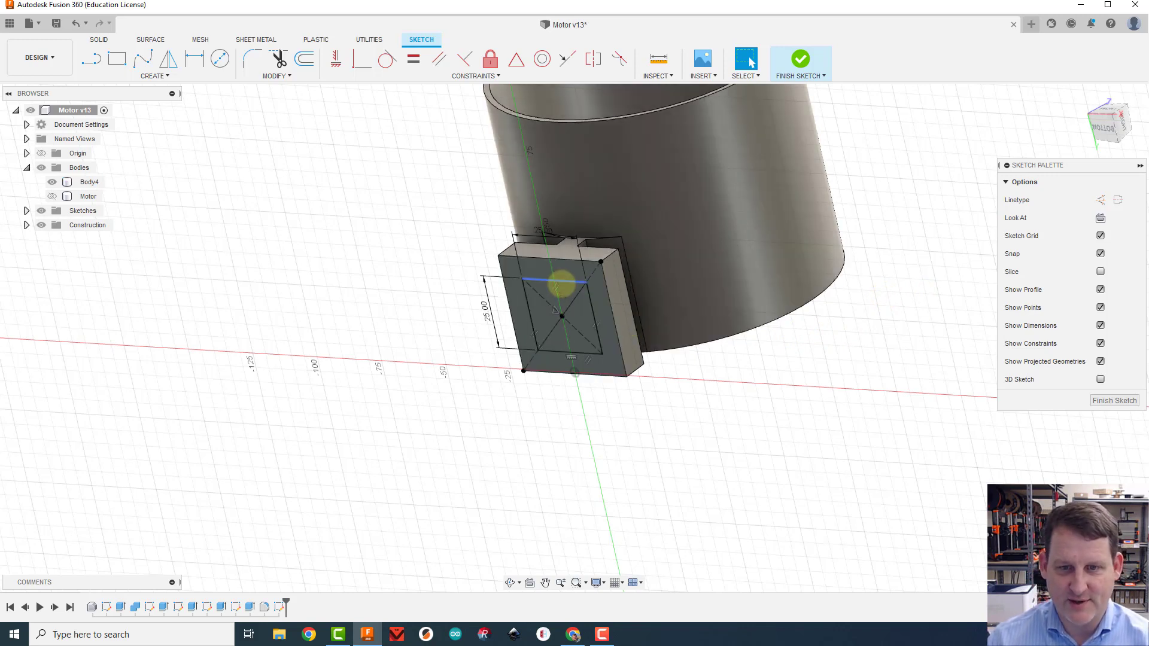
left_click(562, 283)
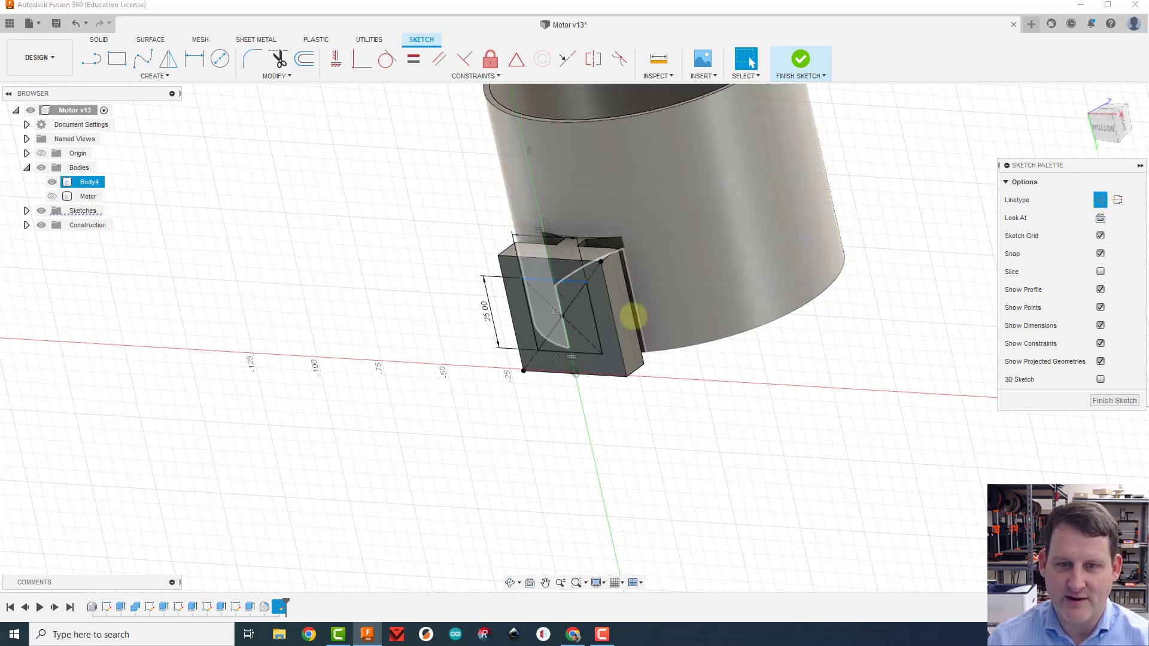
left_click(595, 311)
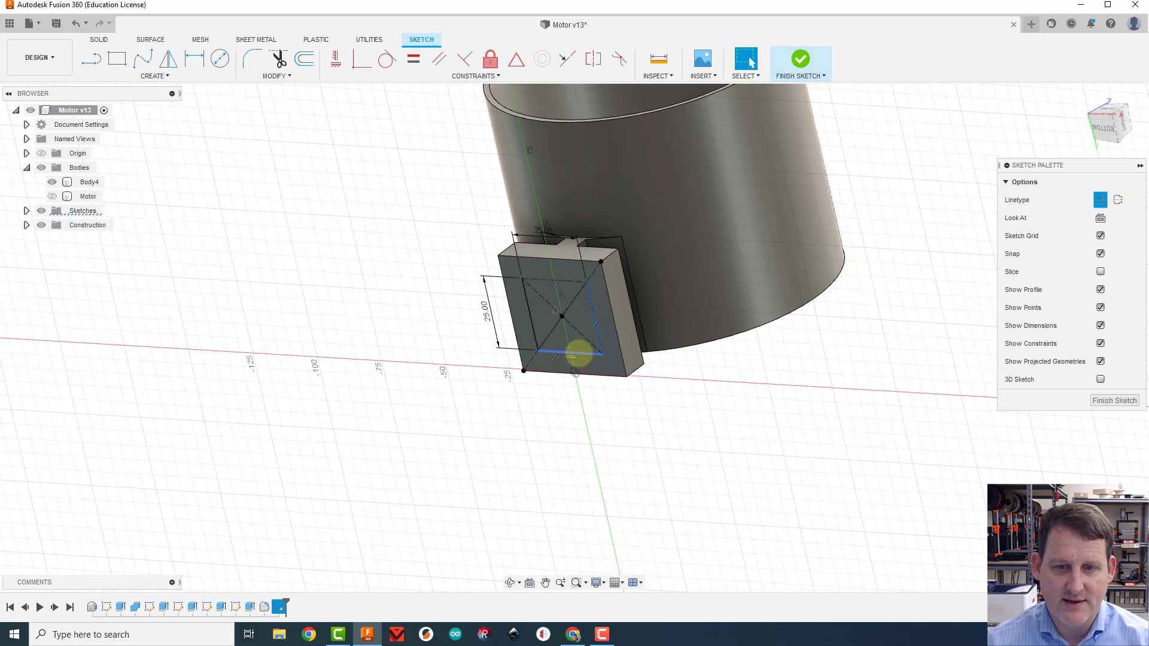
left_click(579, 359)
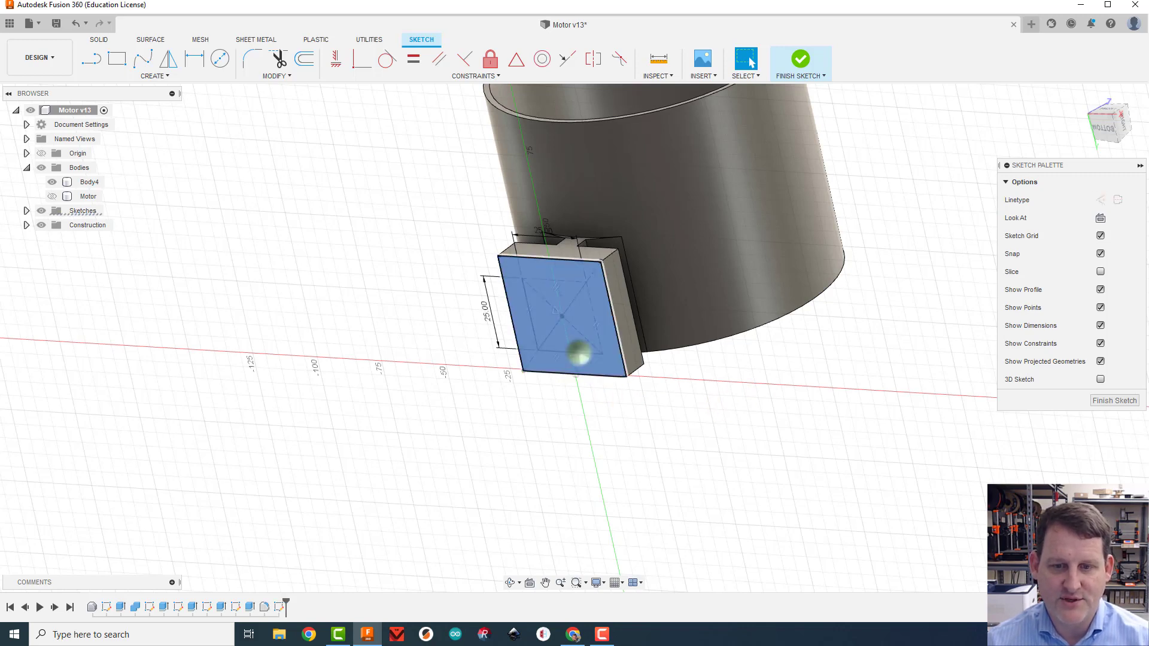
left_click(712, 402)
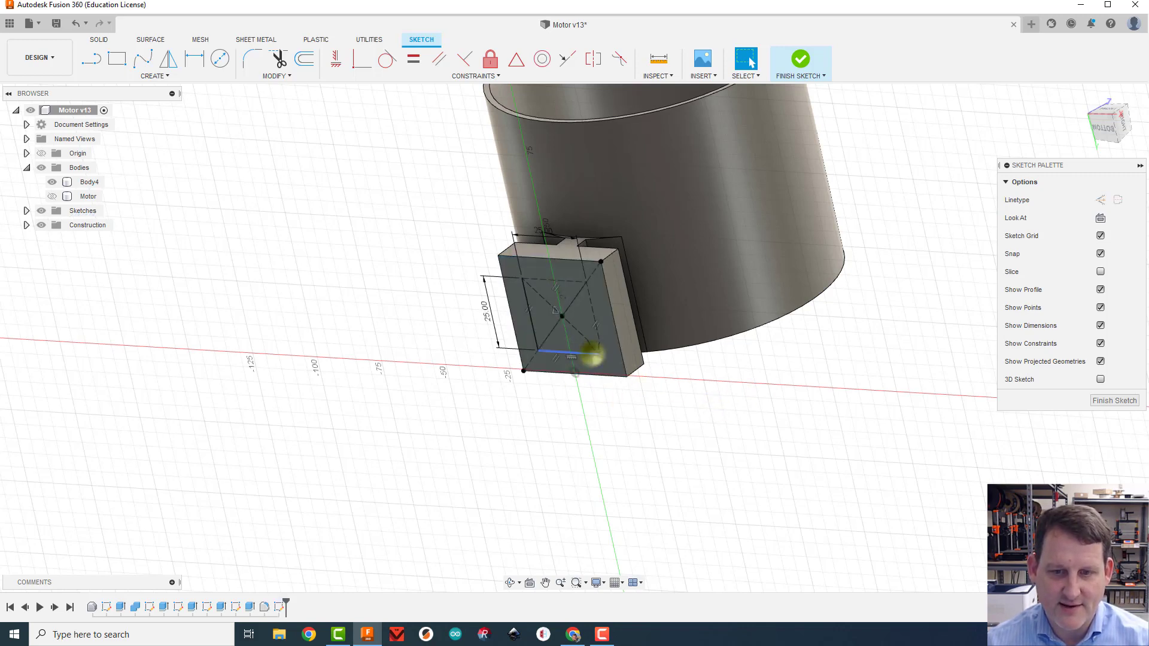
left_click(591, 355)
left_click(529, 317)
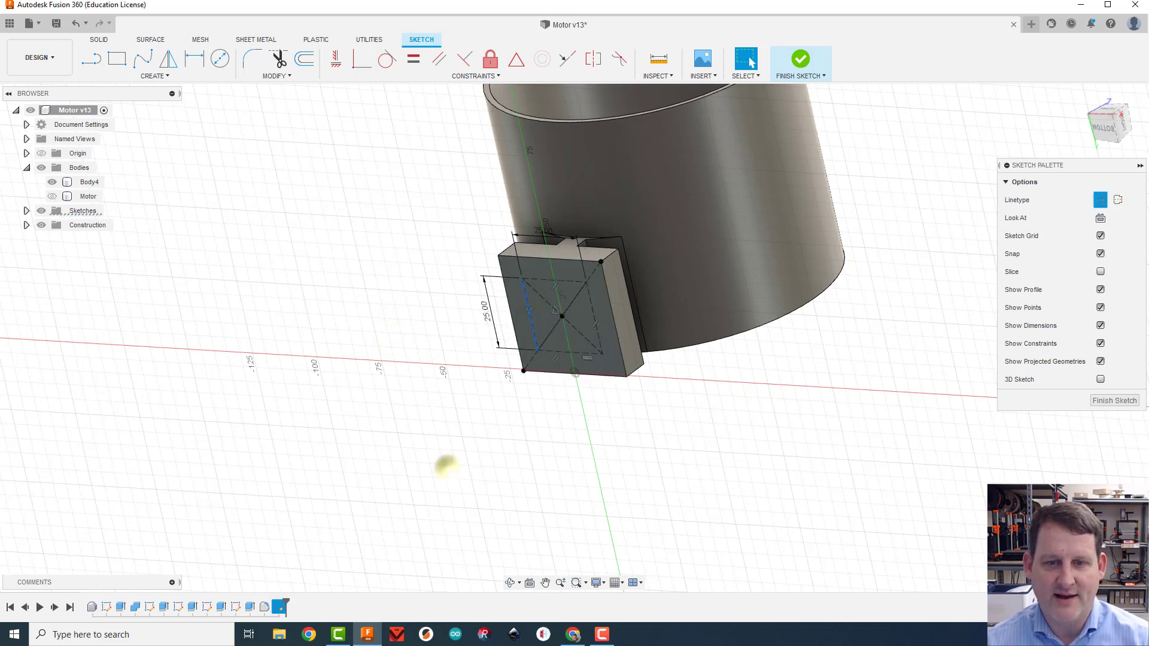
left_click(446, 465)
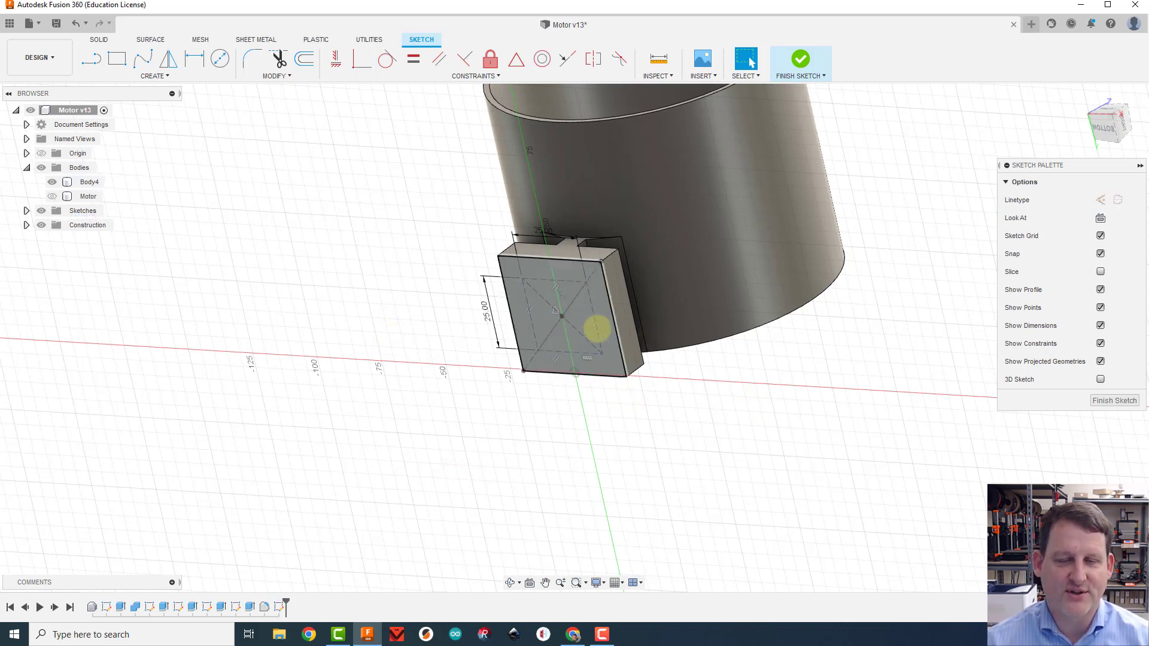
Return to the face-on view of the sketch and draw a 5 mm diameter circle centred on the square's upper-right corner.
left_click(1096, 146)
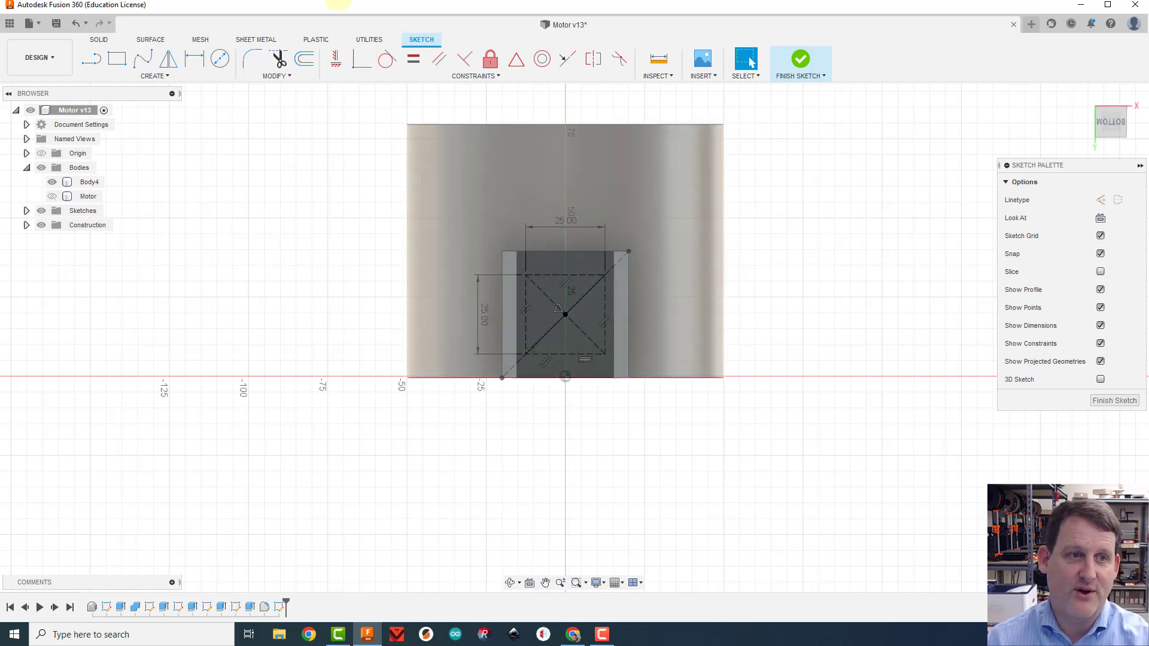
key("c")
scroll(563, 258, "up", 4)
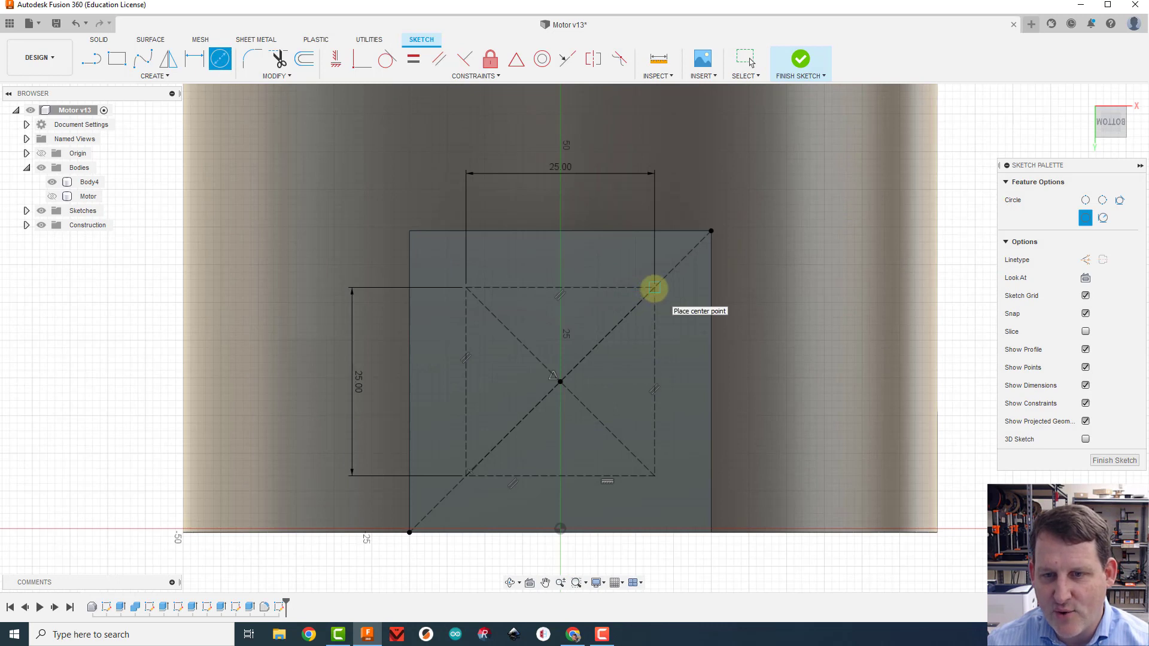
left_click(654, 289)
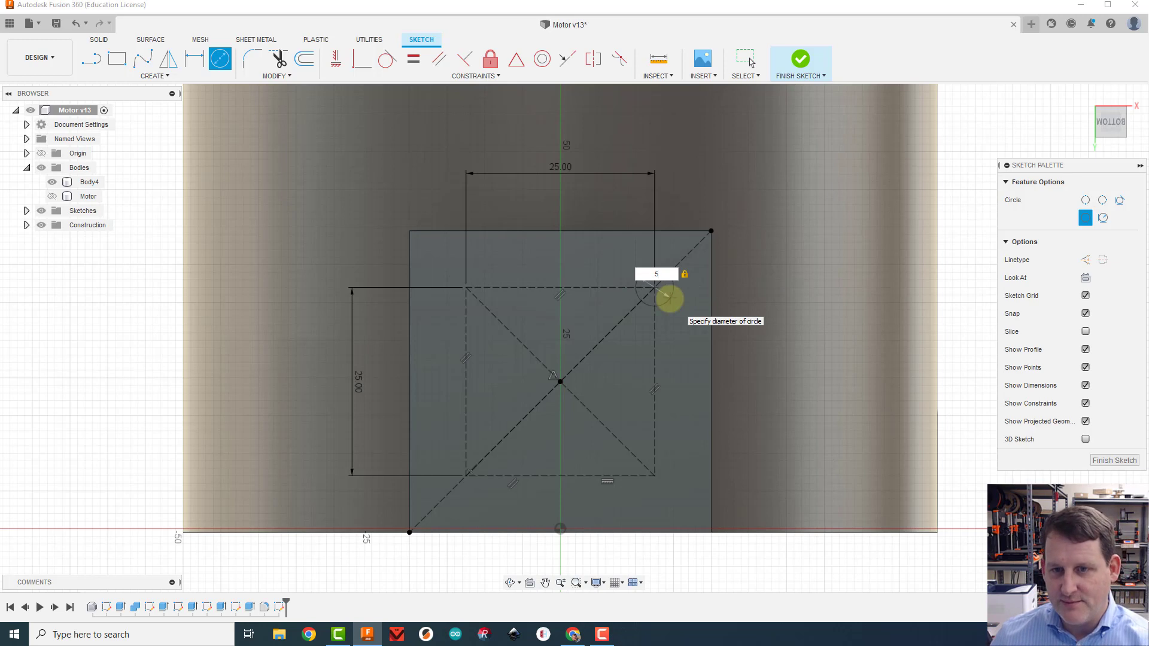
key("Return")
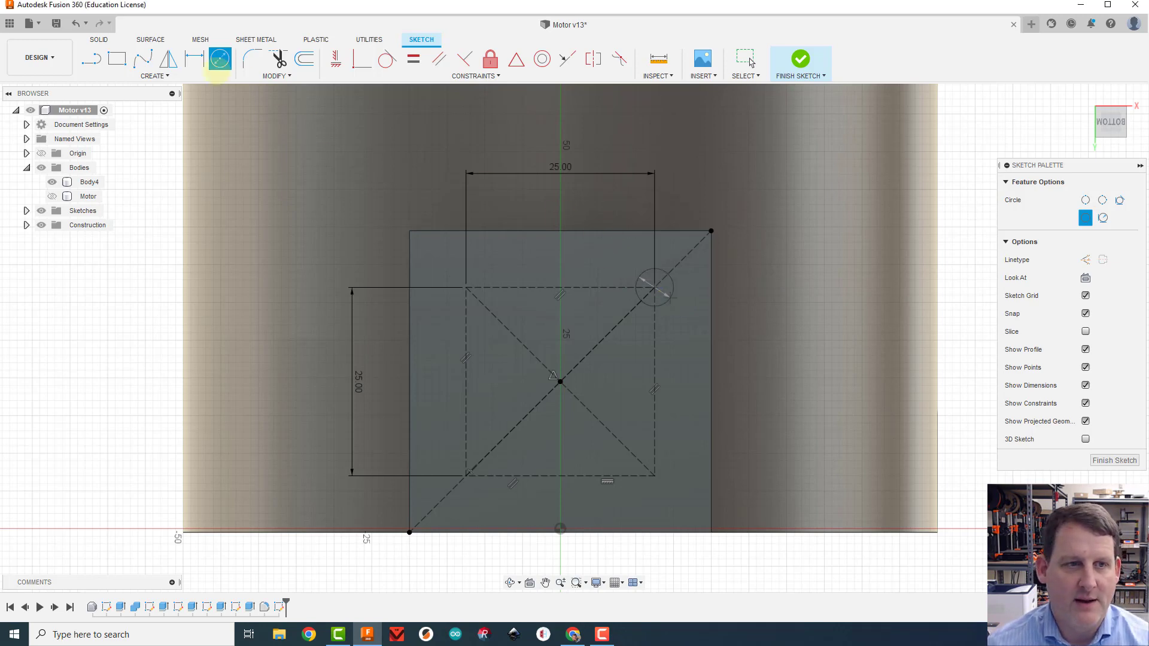
left_click(748, 60)
Draw a 5 mm diameter circle centred on the upper-left corner of the construction square.
left_click(219, 59)
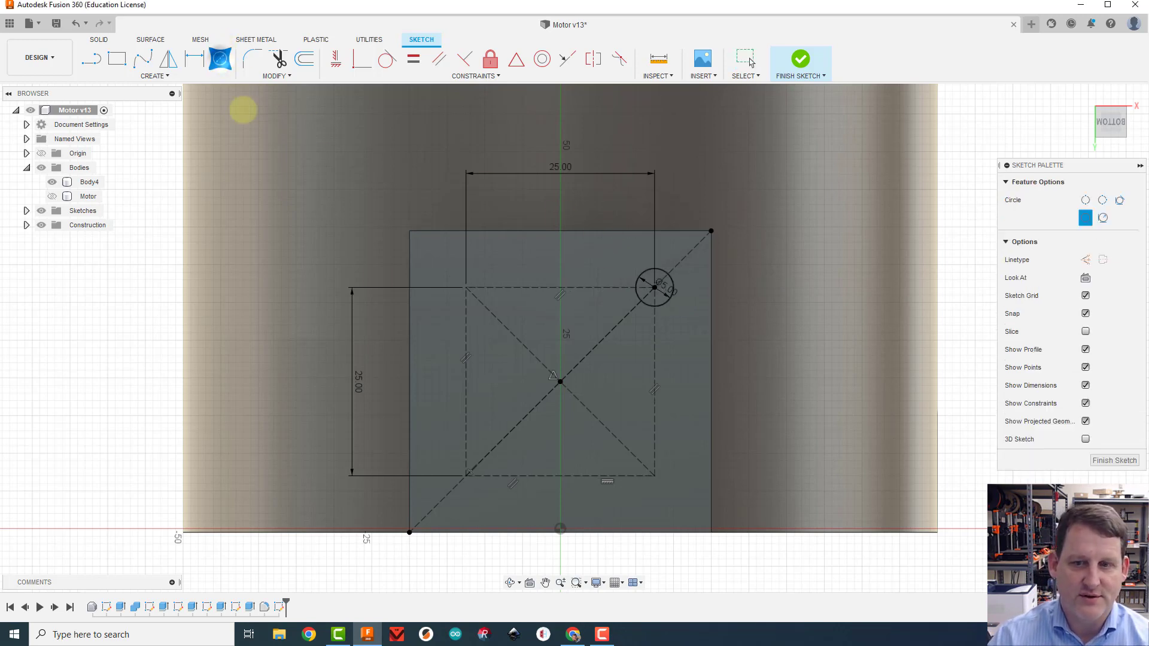
left_click(467, 287)
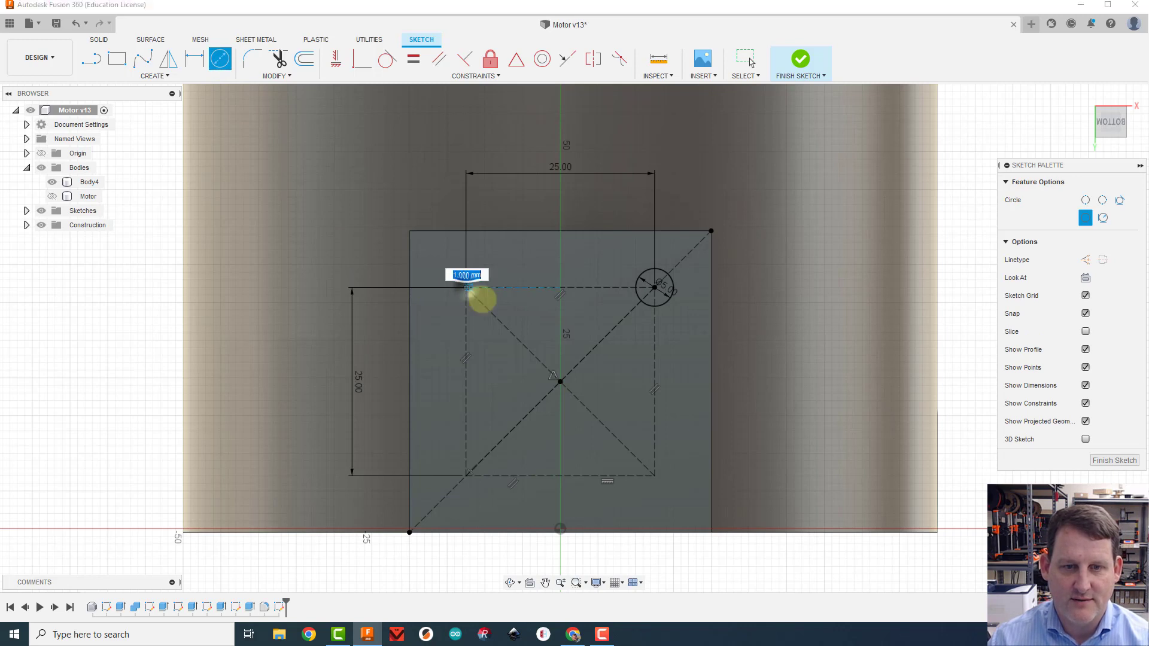
type("5")
key("Return")
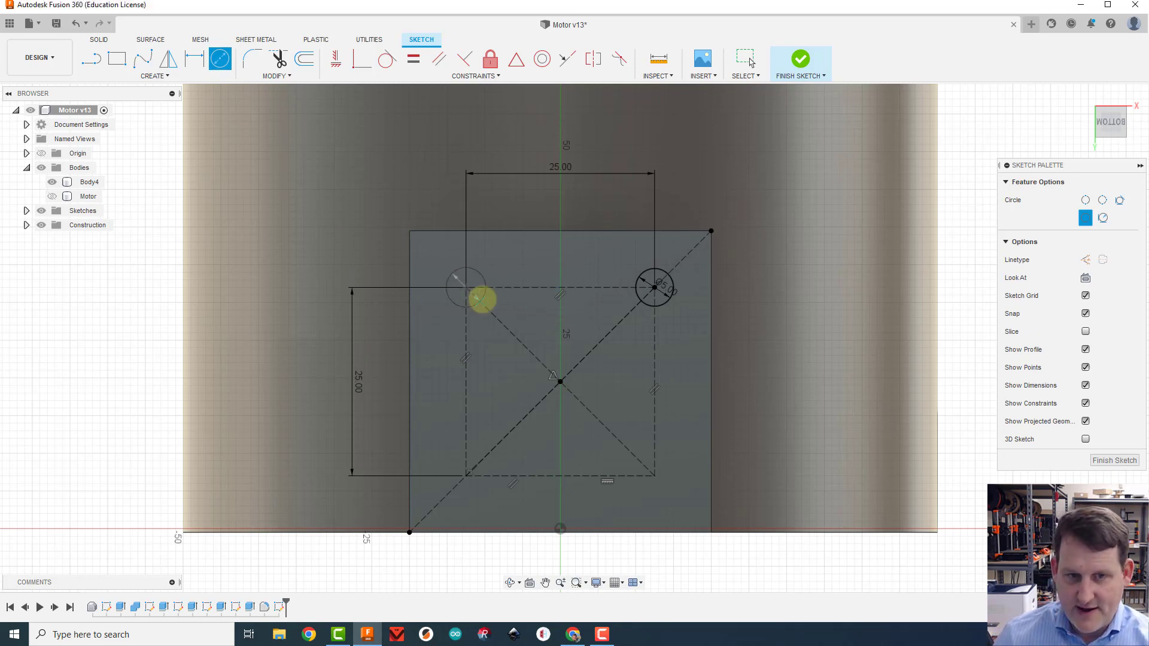
key("Escape")
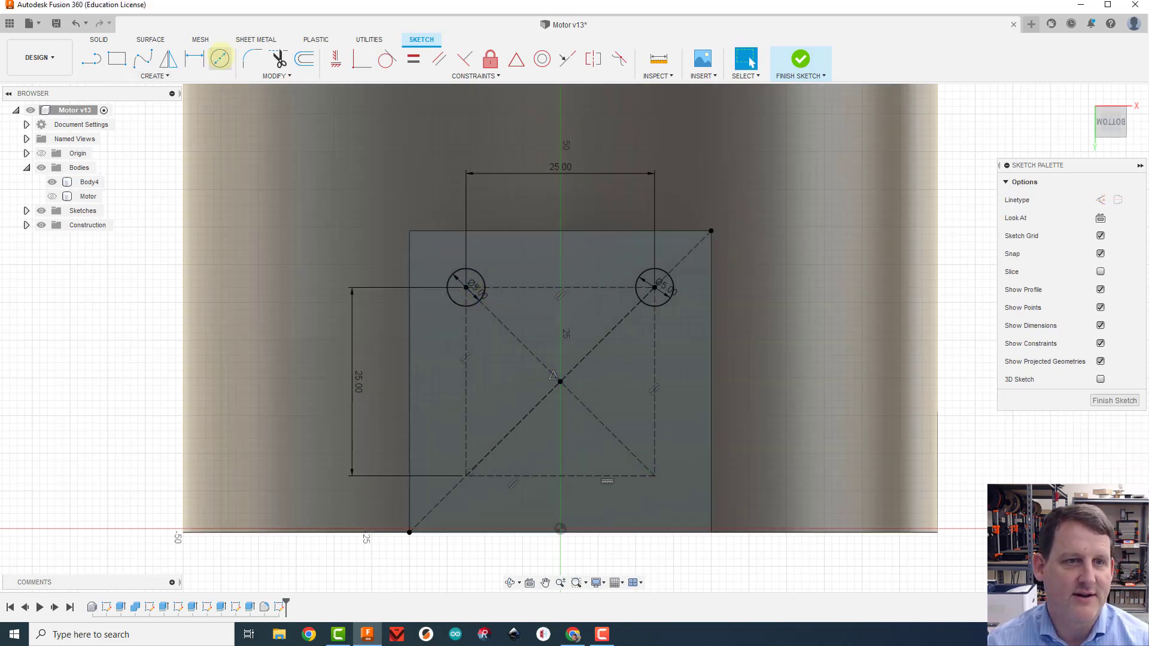
Draw a 5 mm diameter circle centred on the lower-left corner of the construction square.
left_click(219, 59)
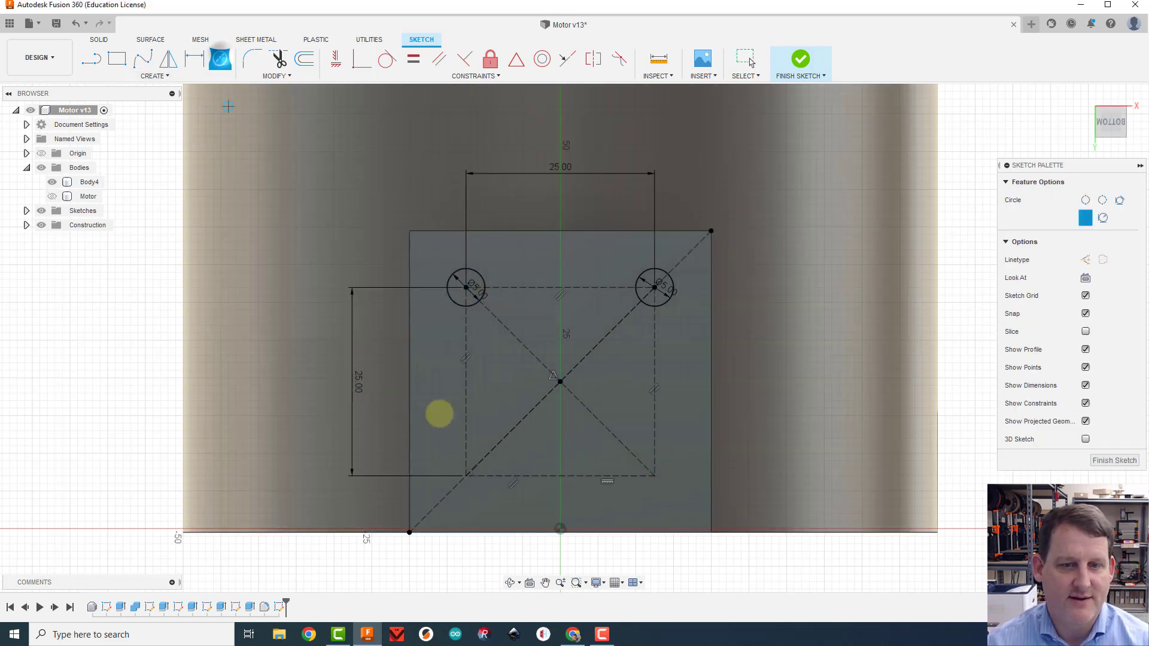
left_click(466, 476)
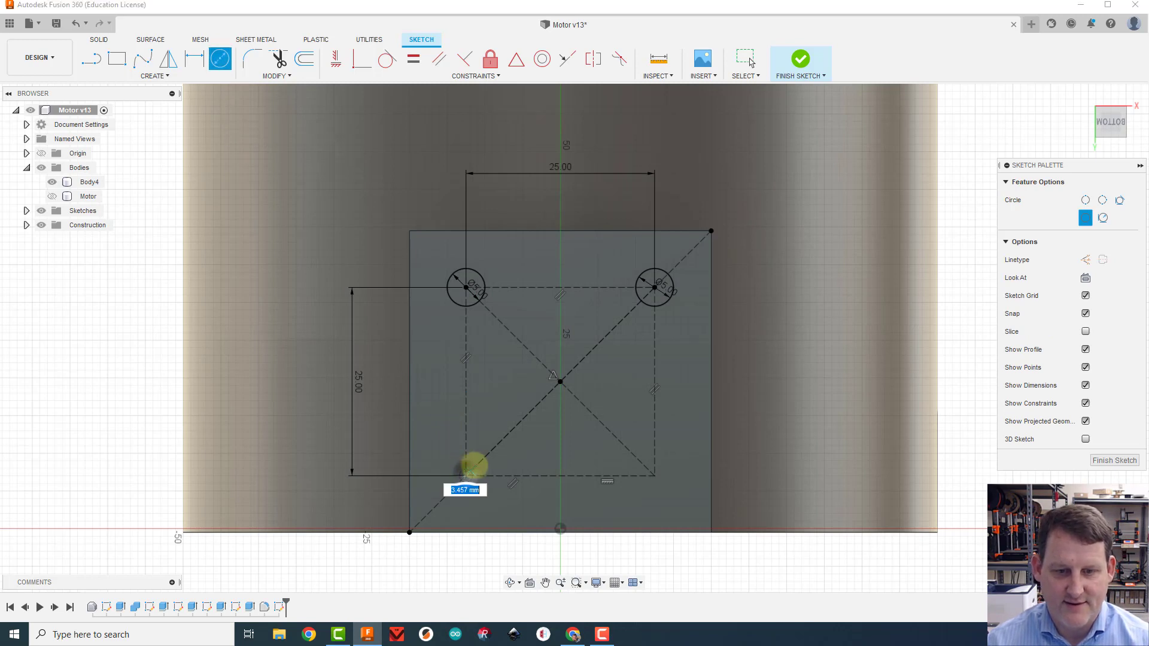
type("5")
key("Return")
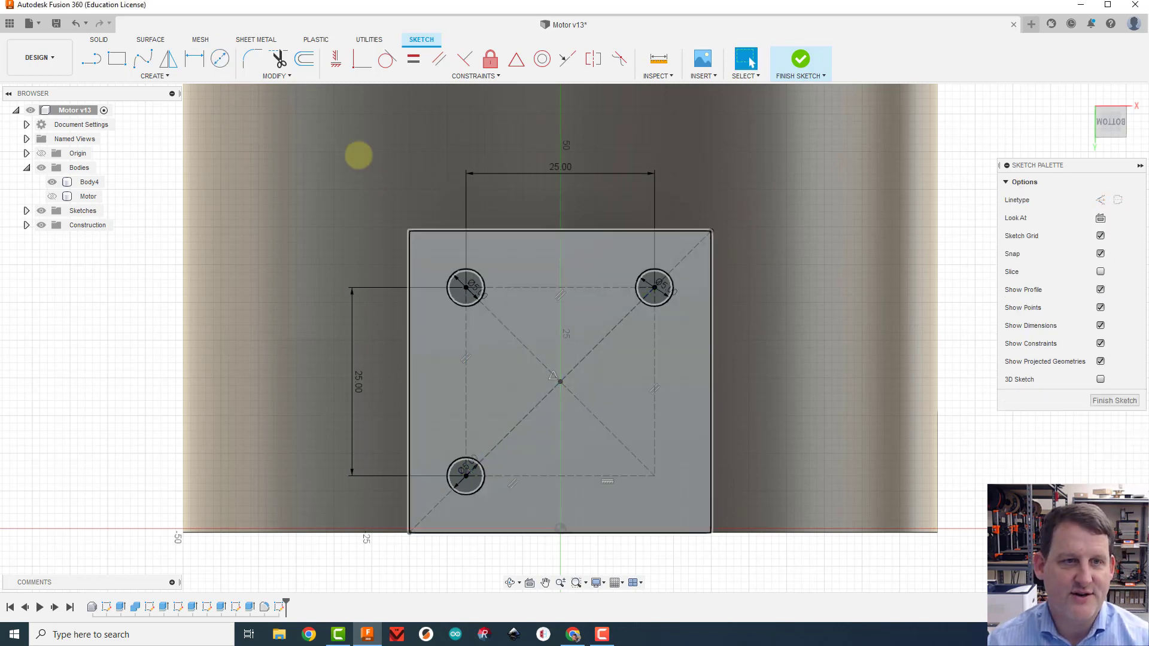
Draw a 5 mm diameter circle centred on the lower-right corner of the construction square.
key("Escape")
key("c")
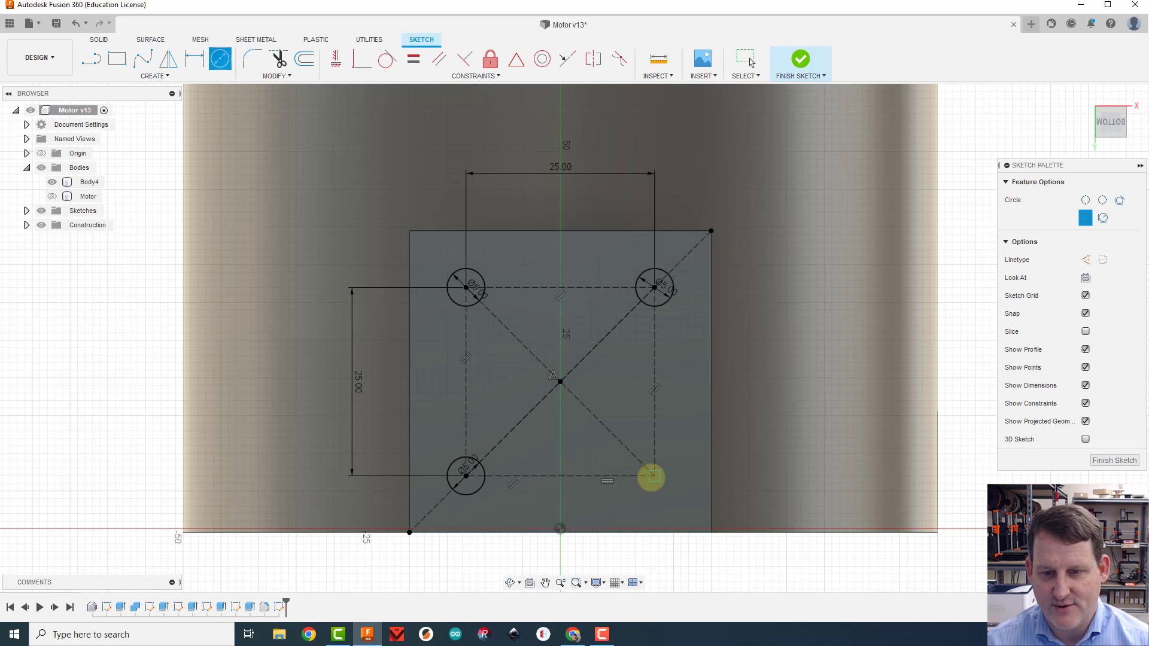
left_click(655, 476)
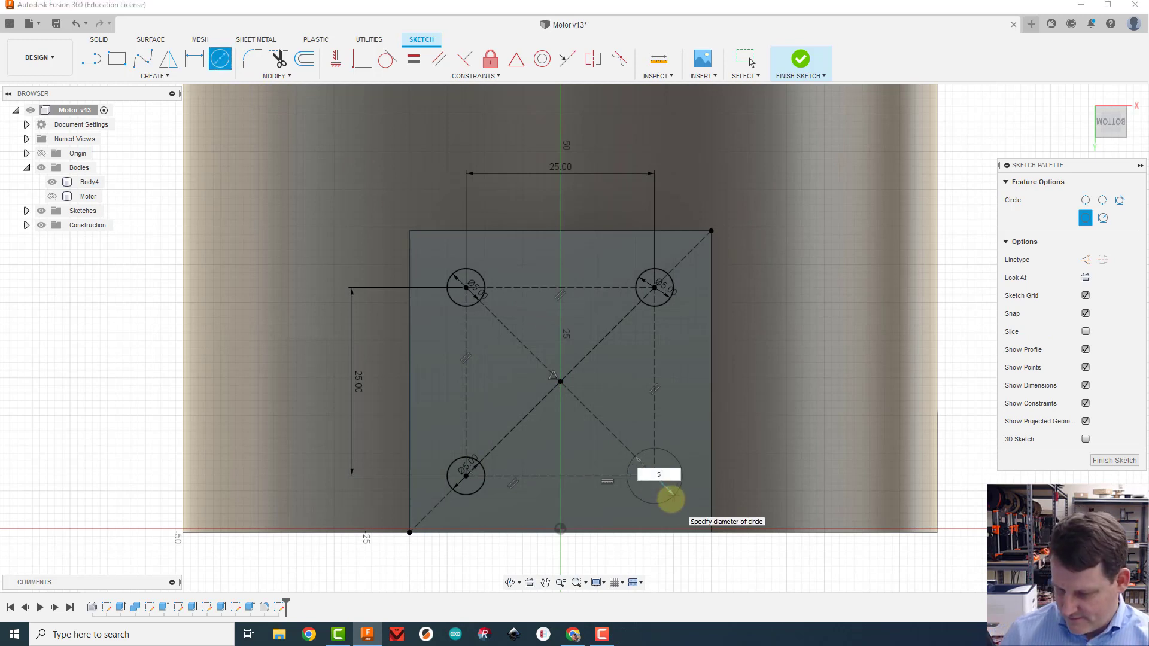
type("5")
key("Return")
key("Escape")
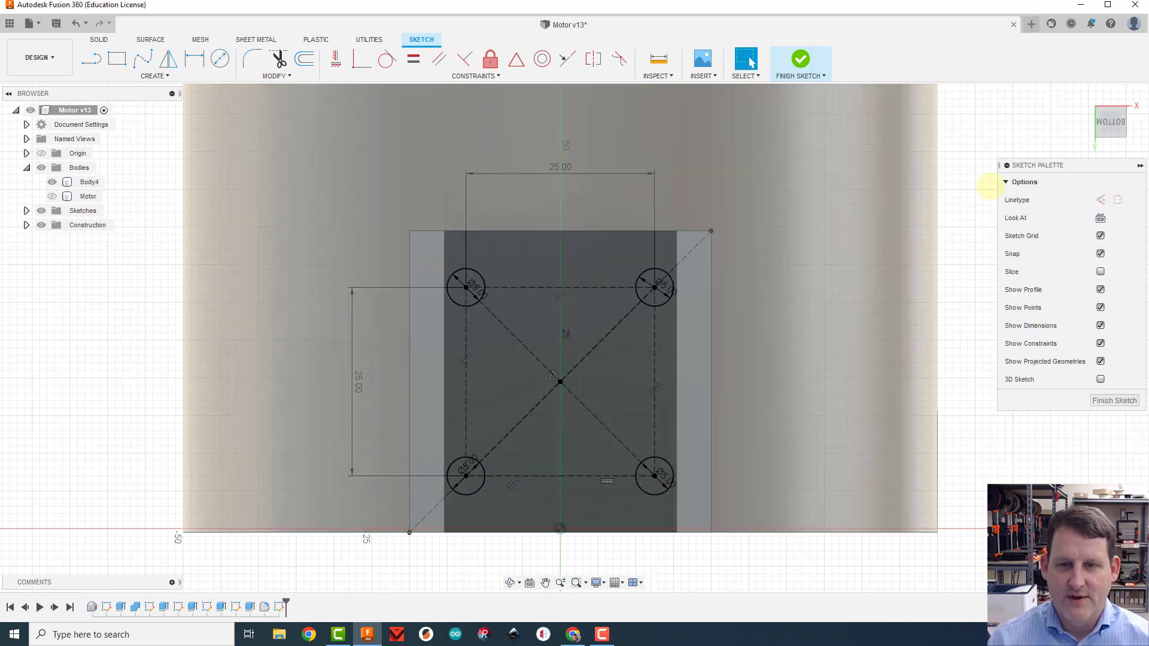
Extrude the four 5 mm circles as a cut through the base, with extent To Object ending at the base flange's upper face.
mouse_move(1104, 124)
left_mouse_down()
mouse_move(1074, 145)
mouse_move(1031, 144)
left_mouse_up()
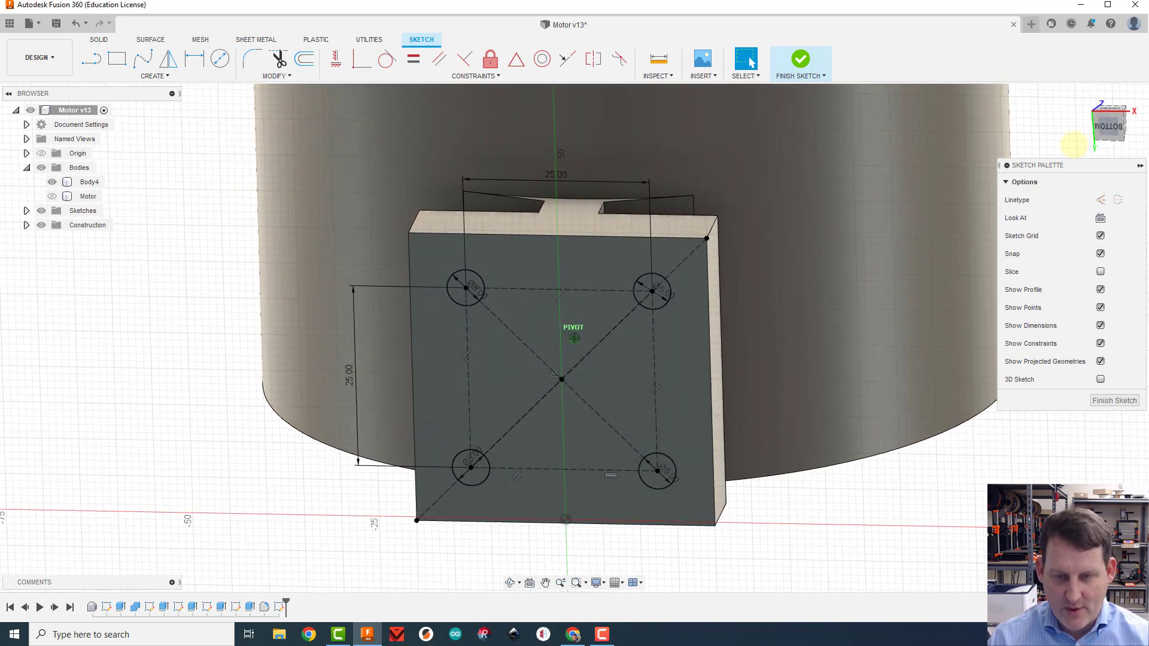
key("e")
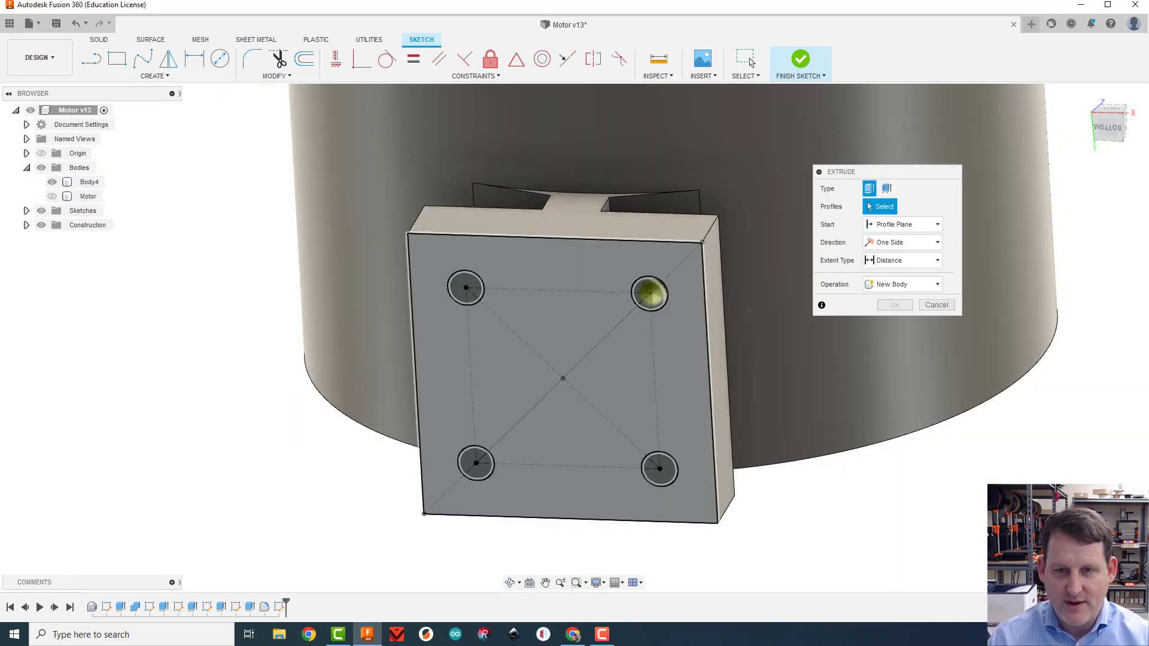
left_click(649, 294)
left_click(465, 288)
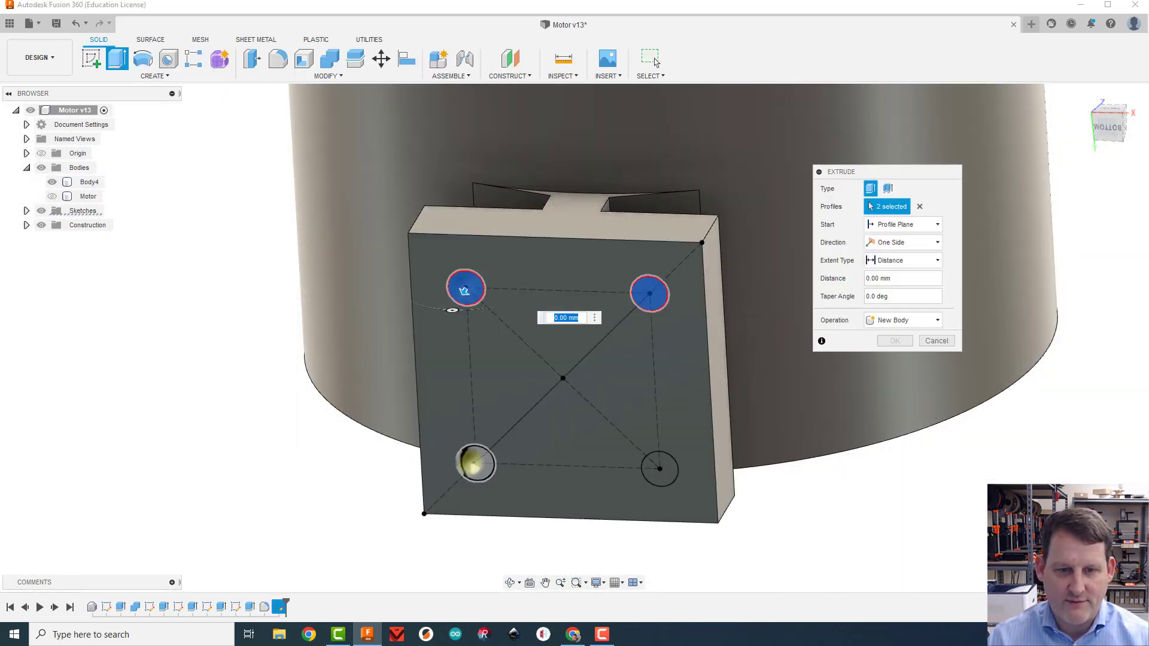
left_click(476, 463)
left_click(659, 470)
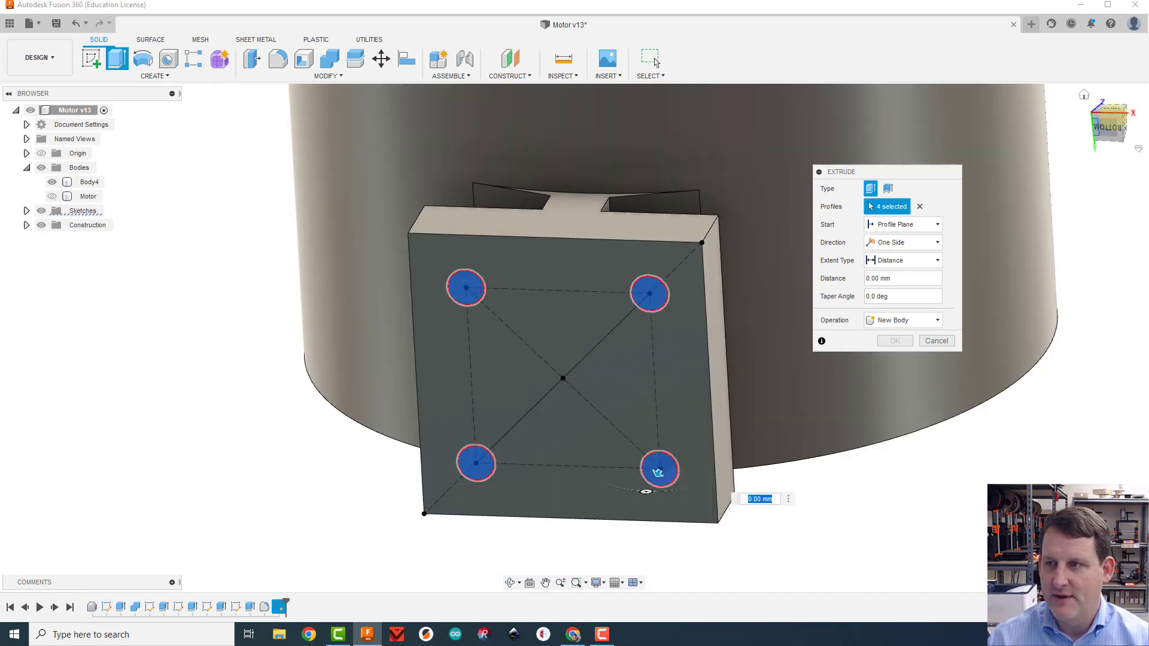
middle_click_drag(654, 469, 605, 498, "shift")
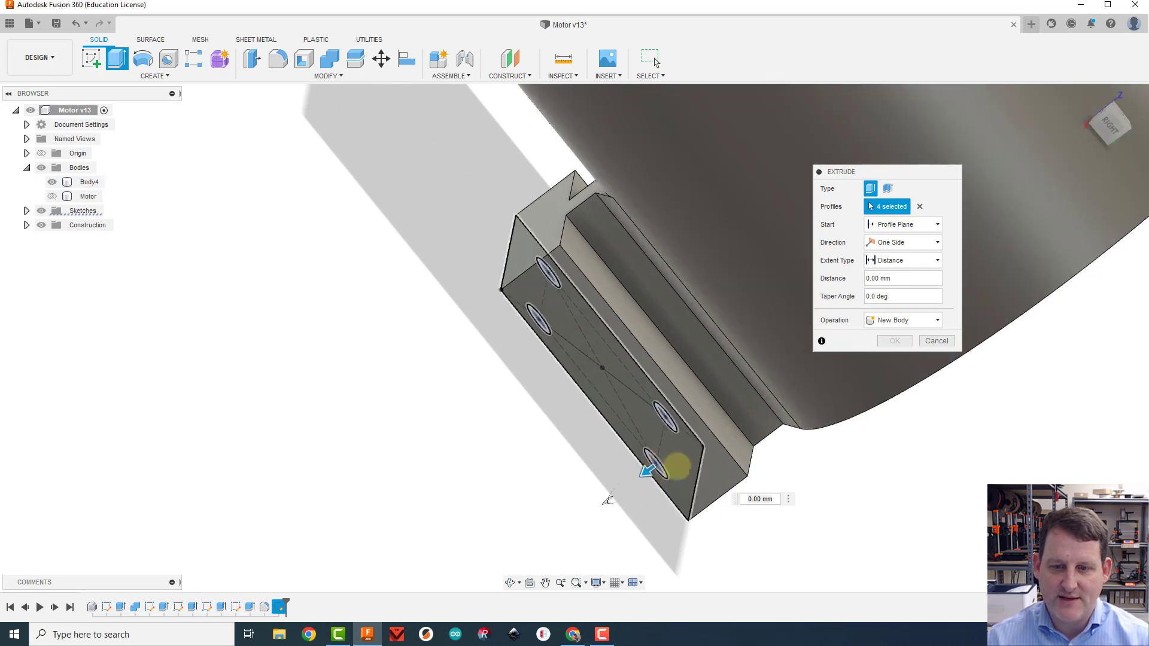
left_click_drag(648, 473, 731, 406)
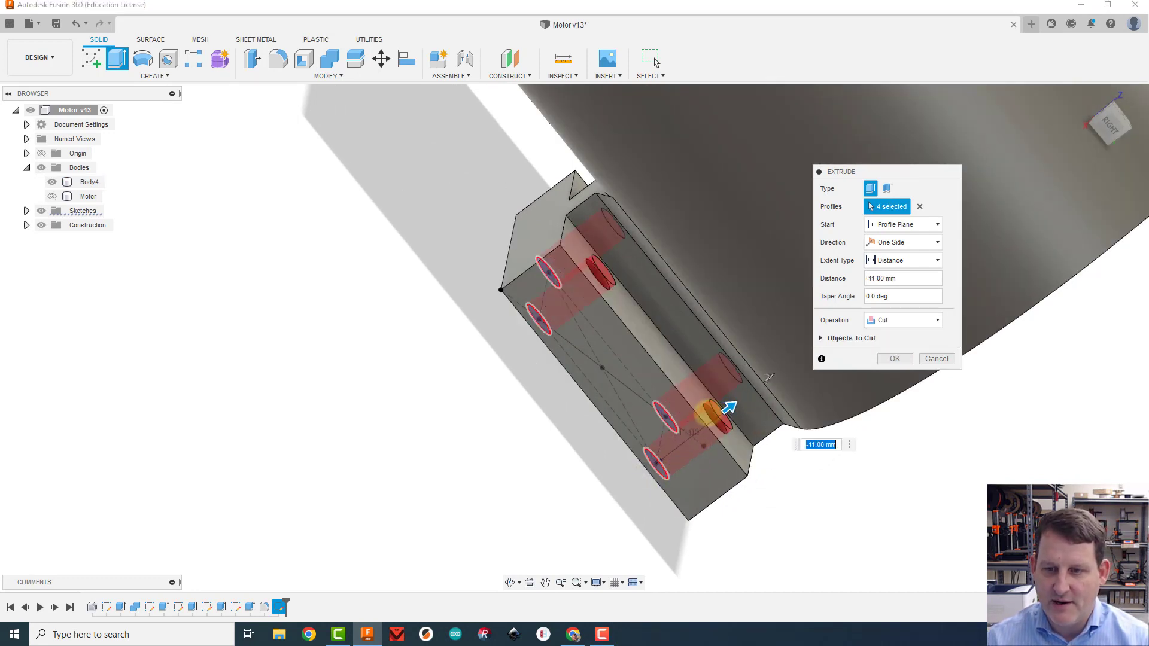
left_click(905, 261)
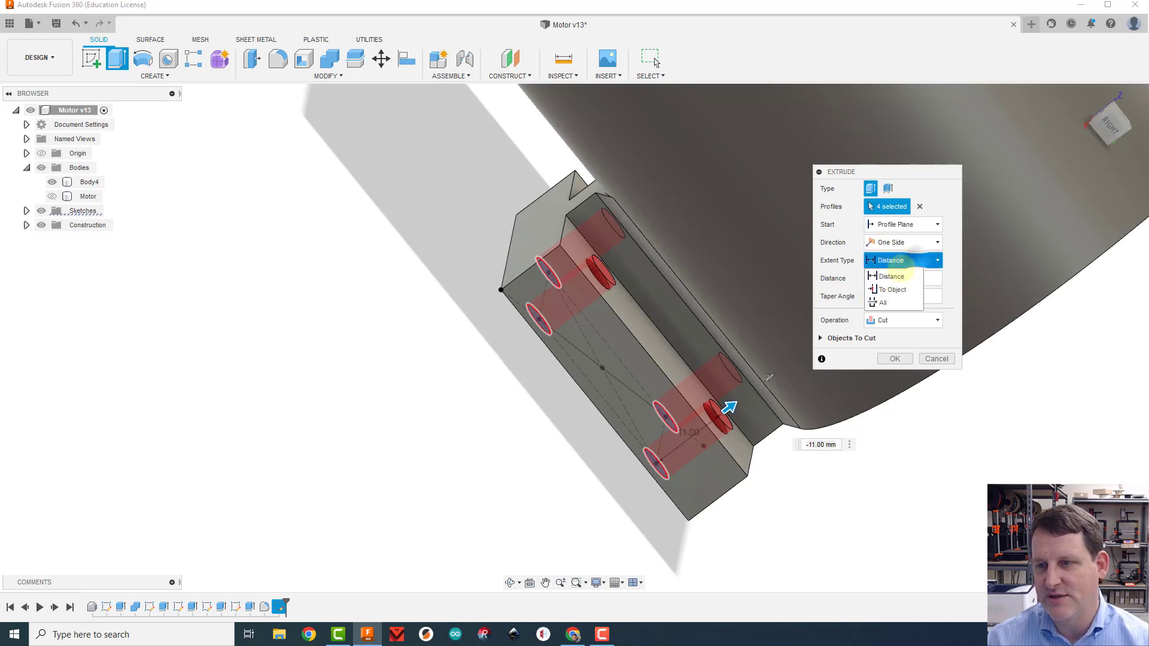
left_click(892, 289)
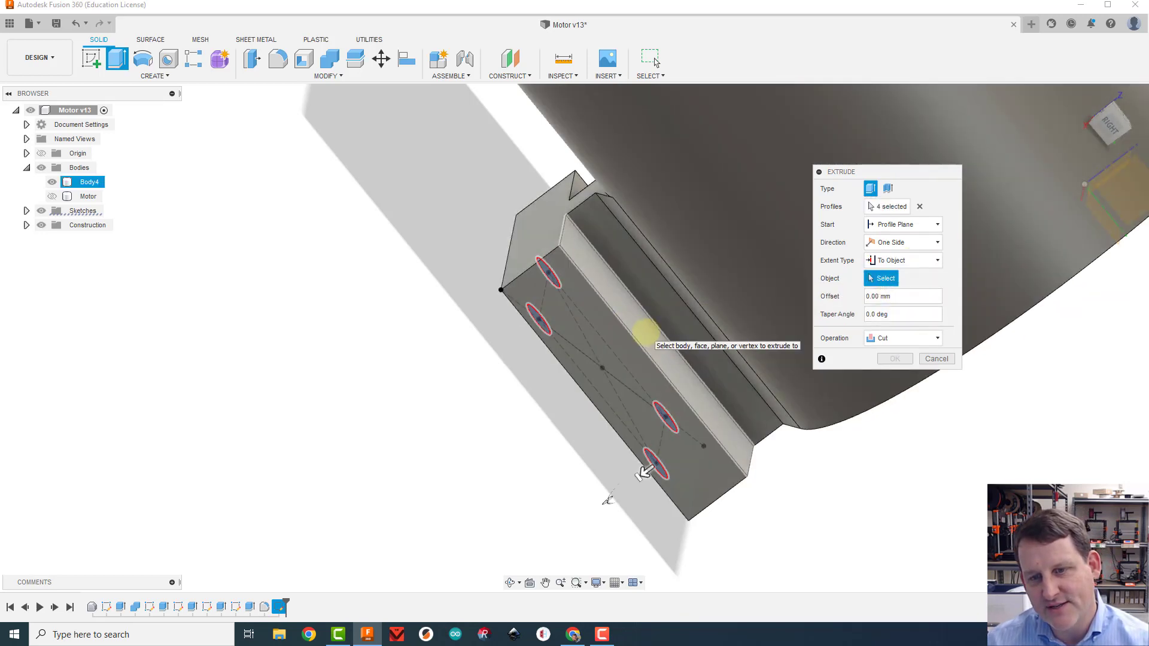
left_click(645, 334)
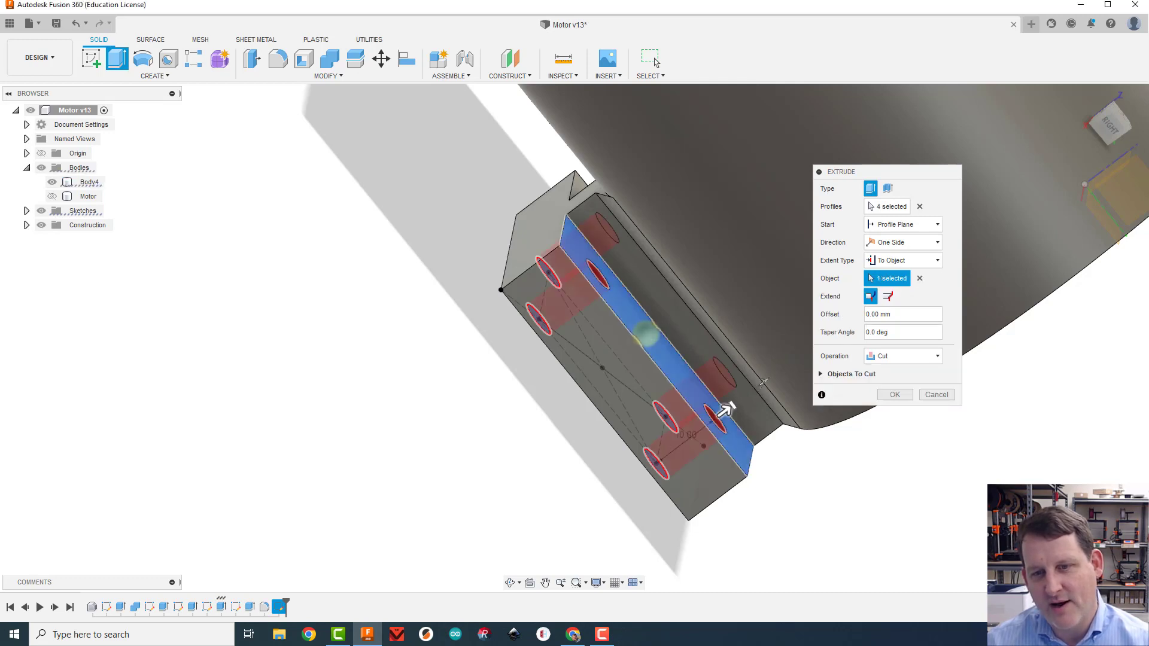
left_click(895, 394)
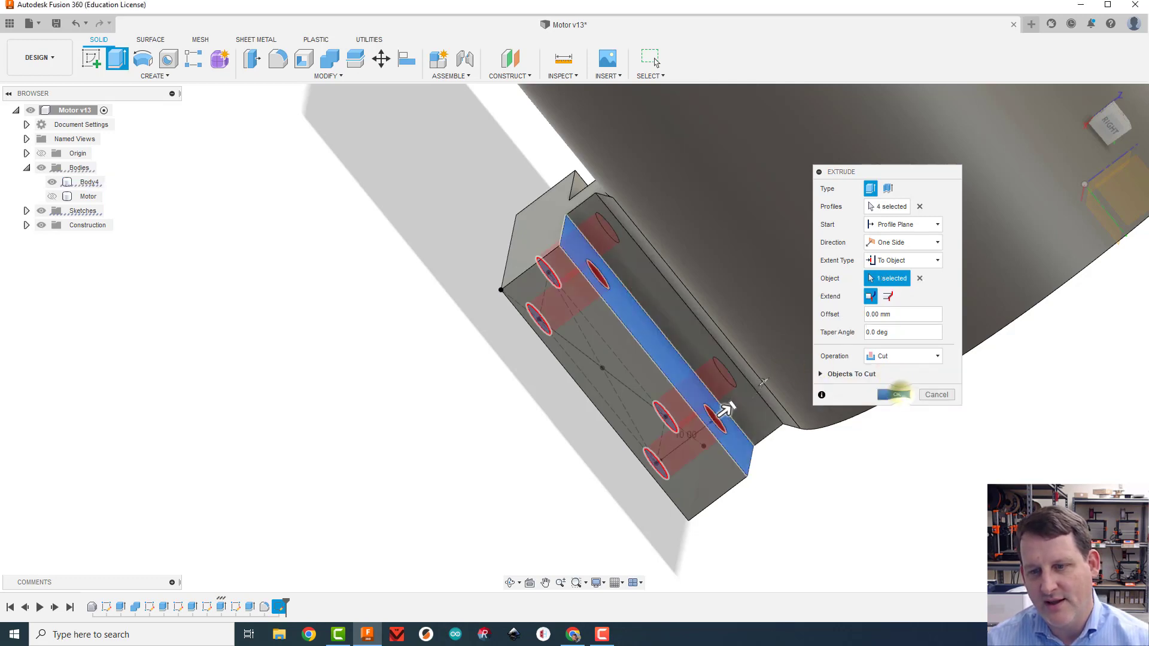
Orbit to the upper side of the base and start a new sketch on the flange face containing the holes.
left_click(1094, 131)
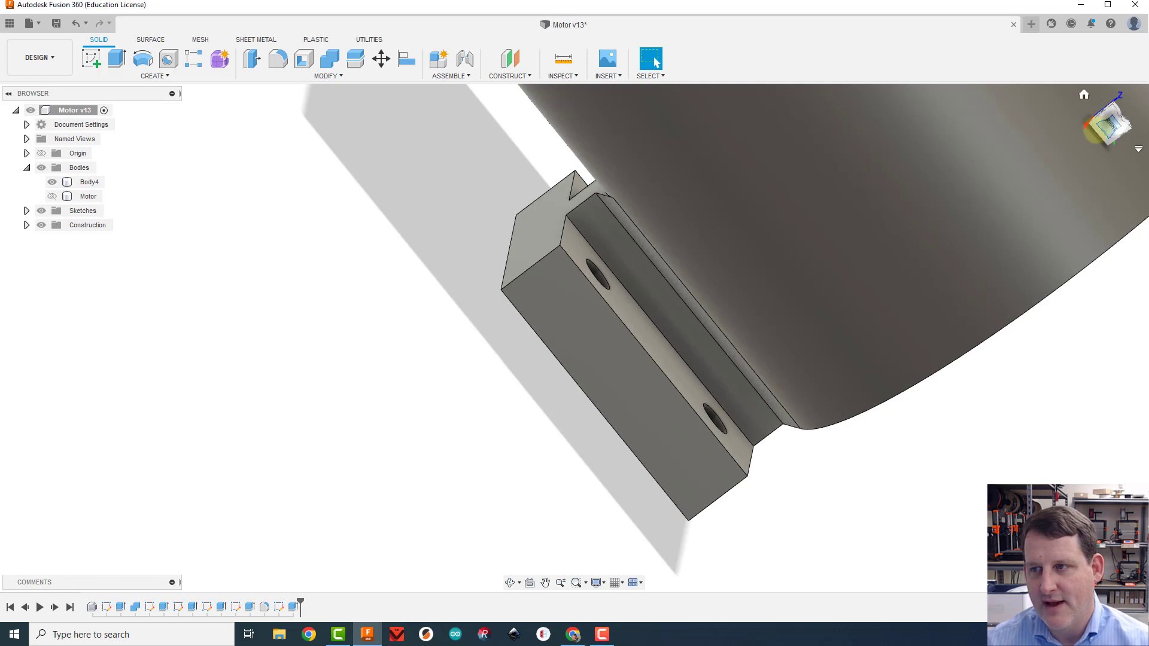
left_click_drag(1094, 130, 928, 238)
left_click(635, 335)
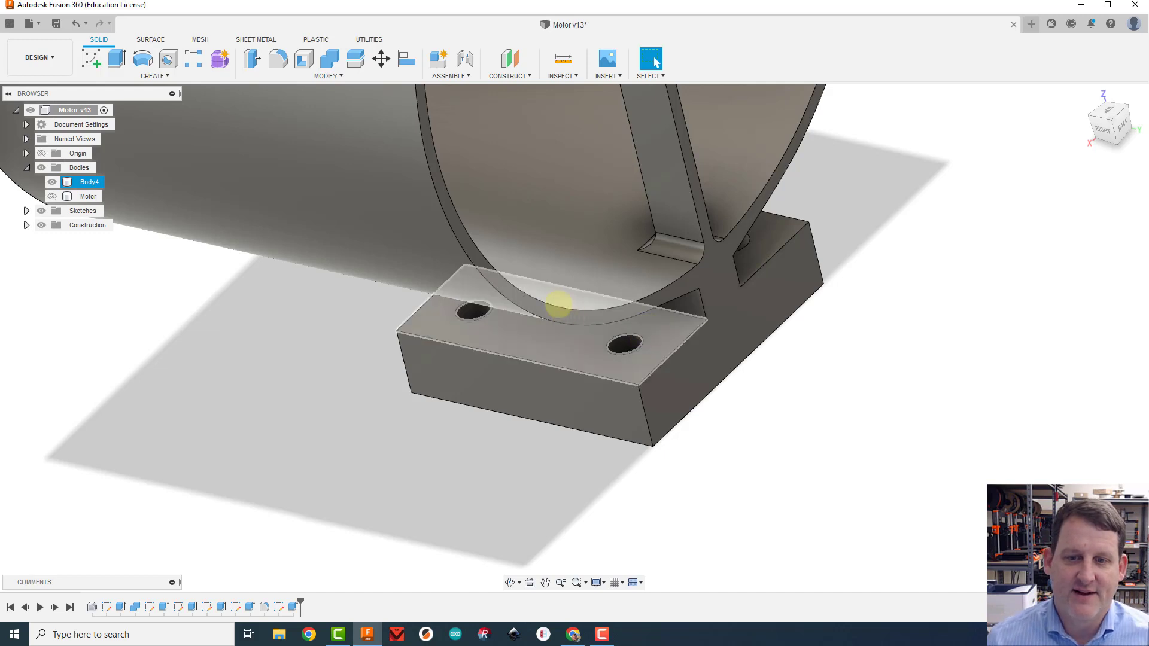
left_click(91, 58)
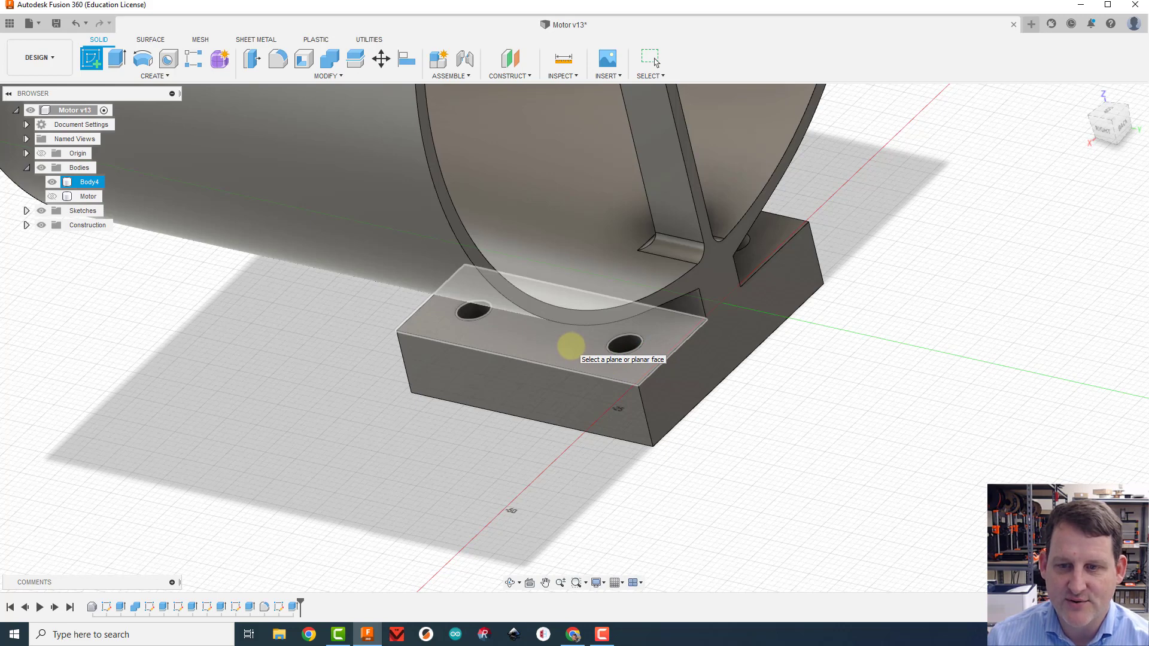
left_click(571, 346)
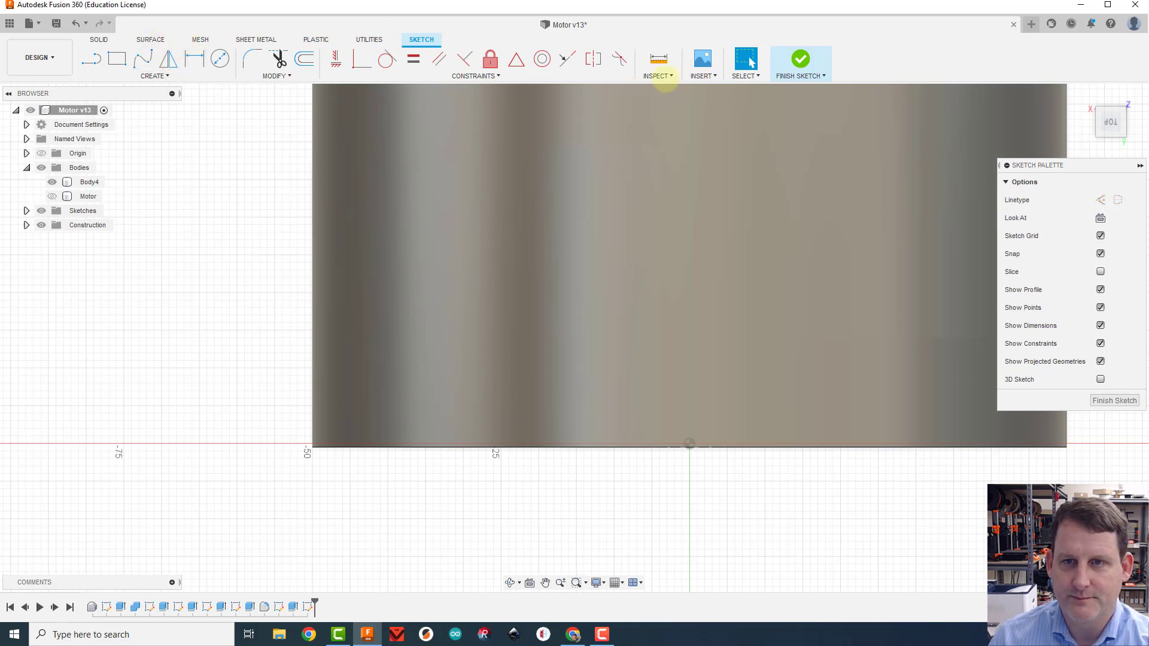
Start a section analysis using the upper face of the base flange as the cutting plane.
left_click(656, 75)
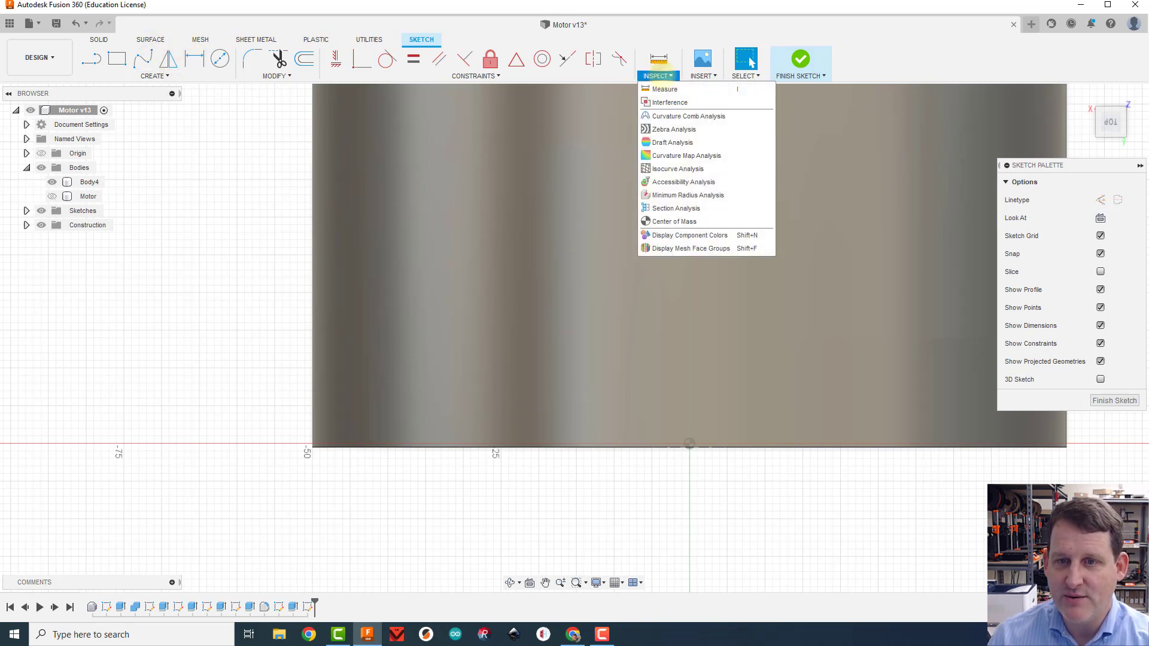
left_click(676, 208)
middle_click_drag(676, 208, 921, 143, "shift")
scroll(977, 187, "down", 4)
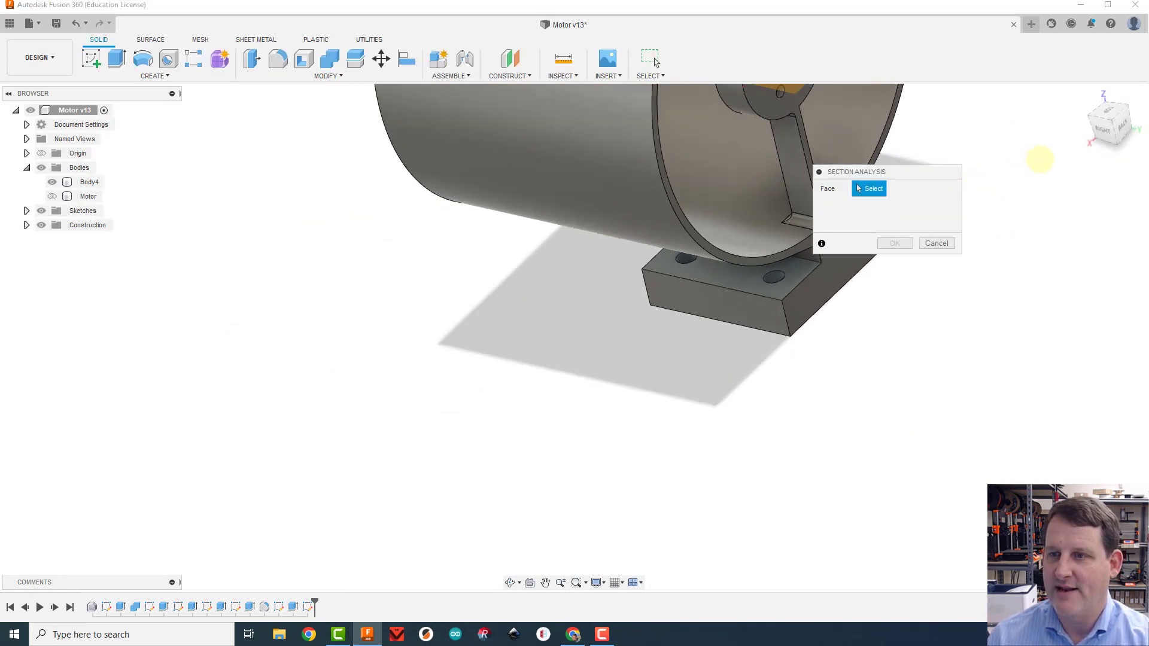
scroll(1044, 152, "down", 2)
middle_click_drag(1049, 146, 804, 314)
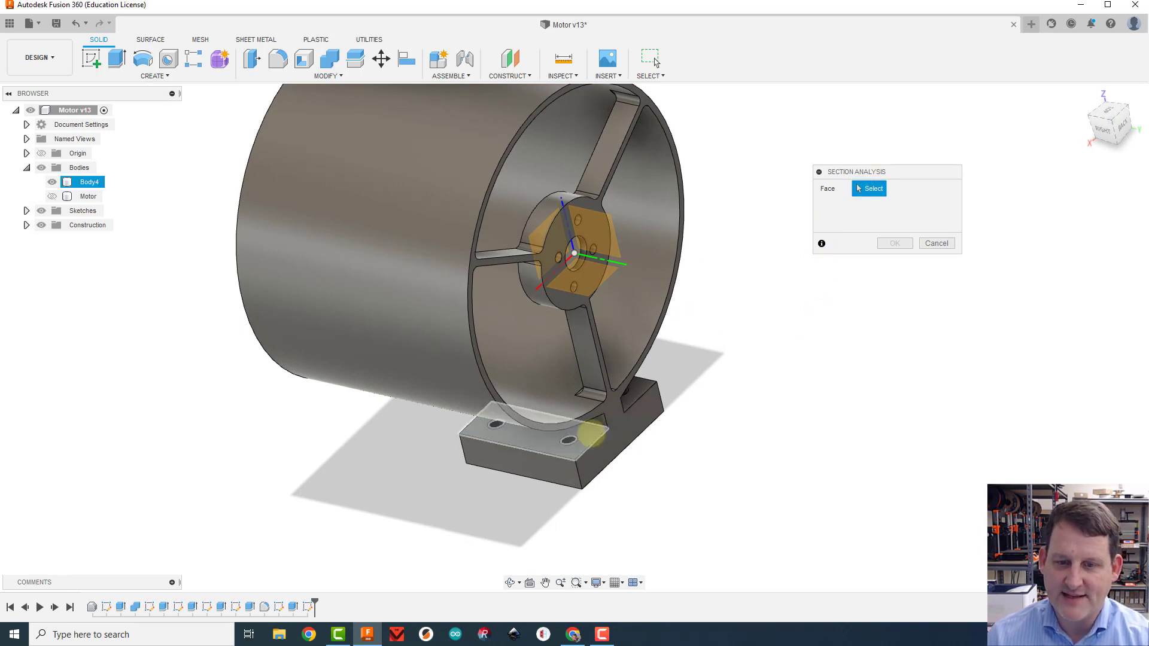
left_click(592, 435)
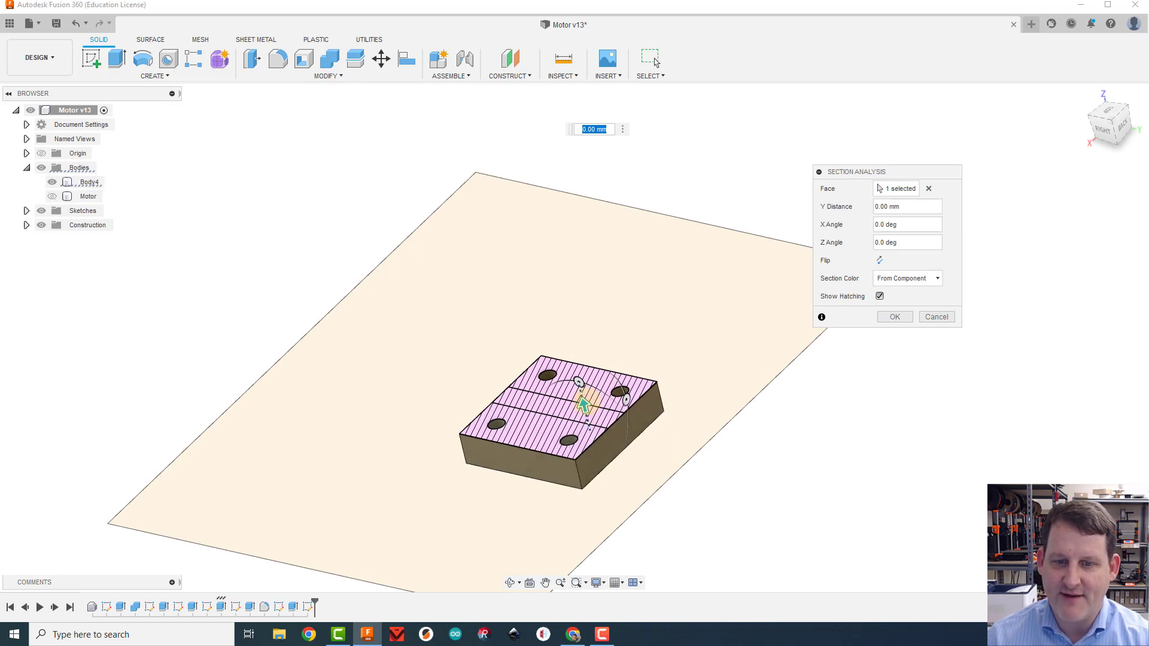
Sweep the section plane up through the duct and back, and place it at a Y distance of 5 mm.
left_click_drag(583, 406, 582, 388)
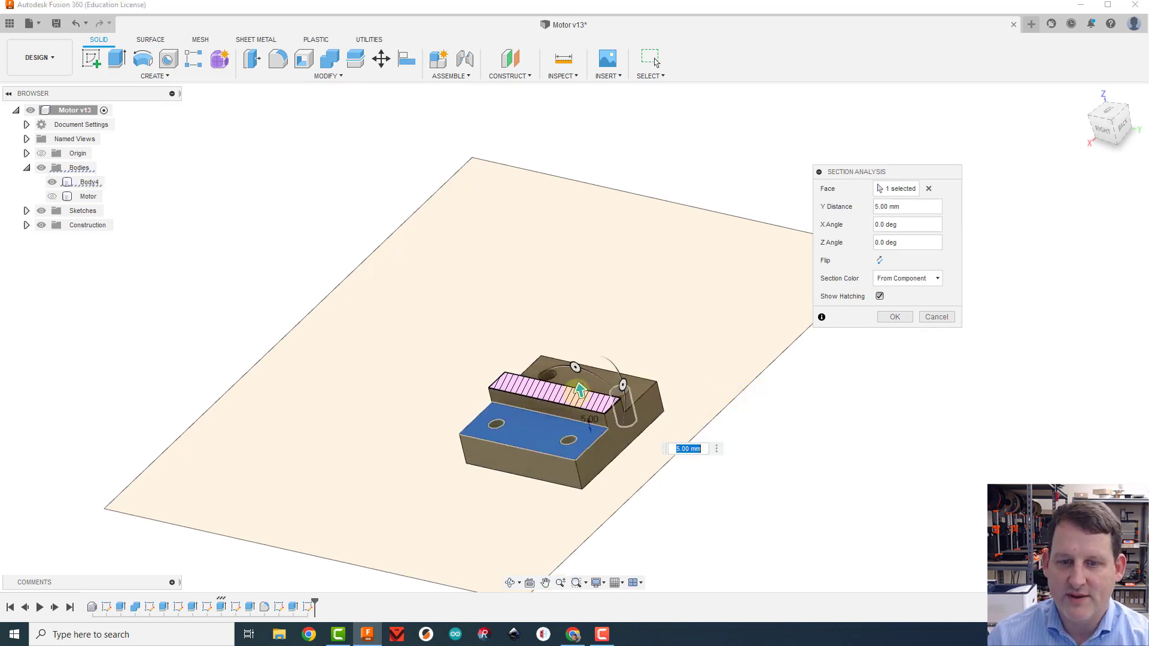
left_click_drag(580, 389, 492, 5)
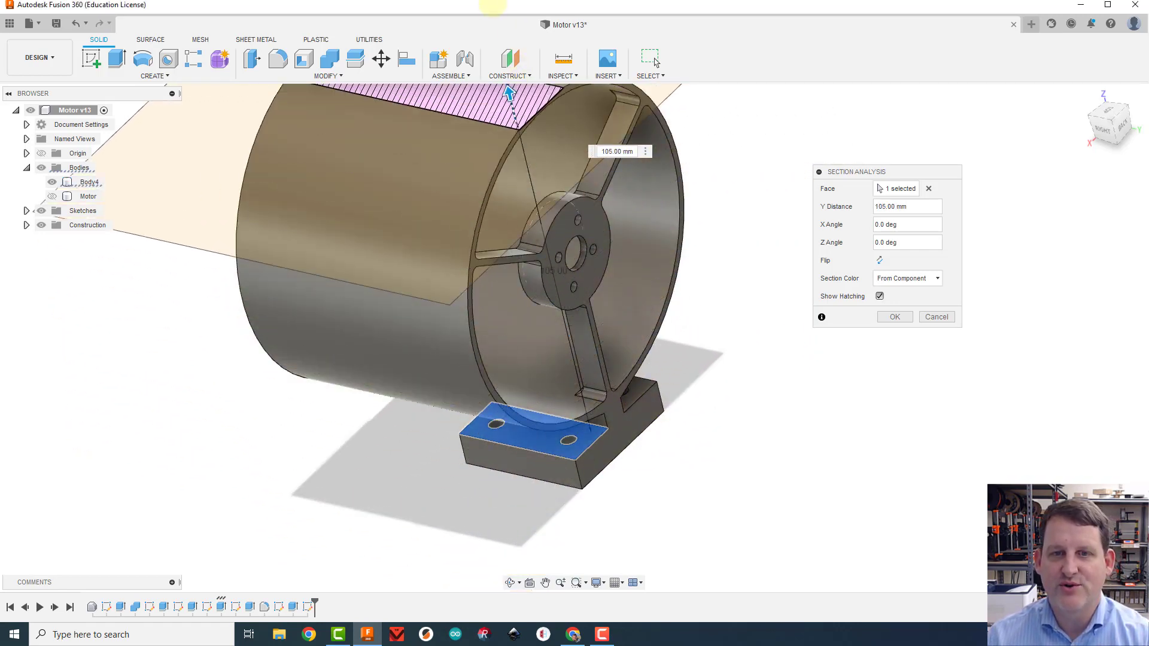
left_click_drag(509, 93, 592, 382)
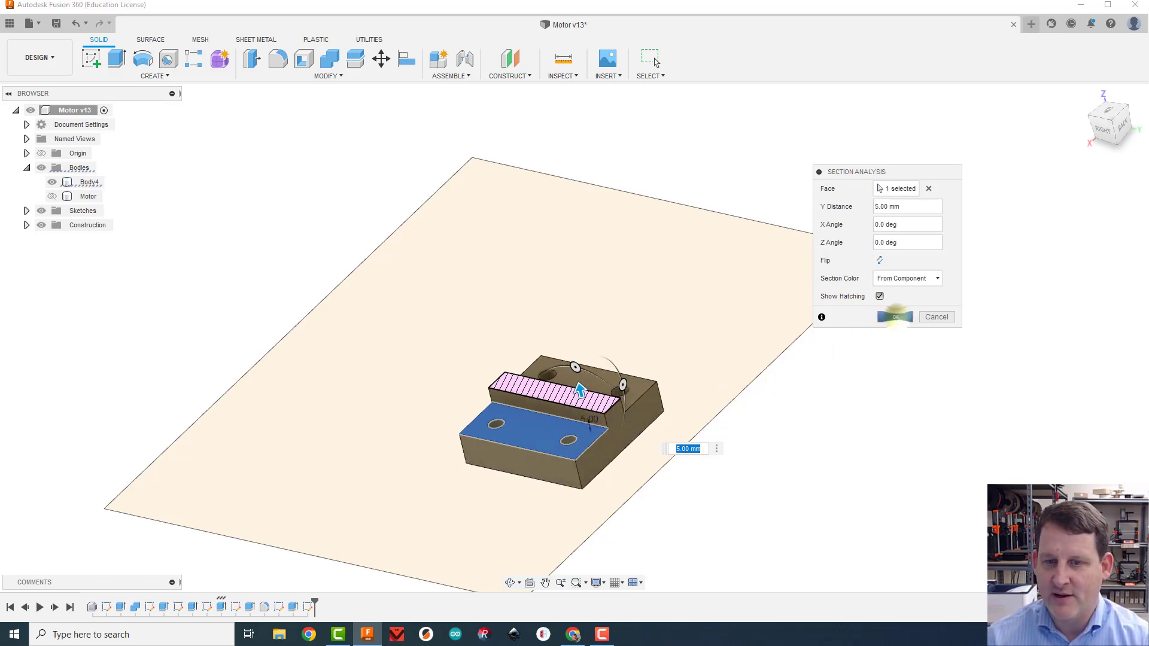
left_click(895, 316)
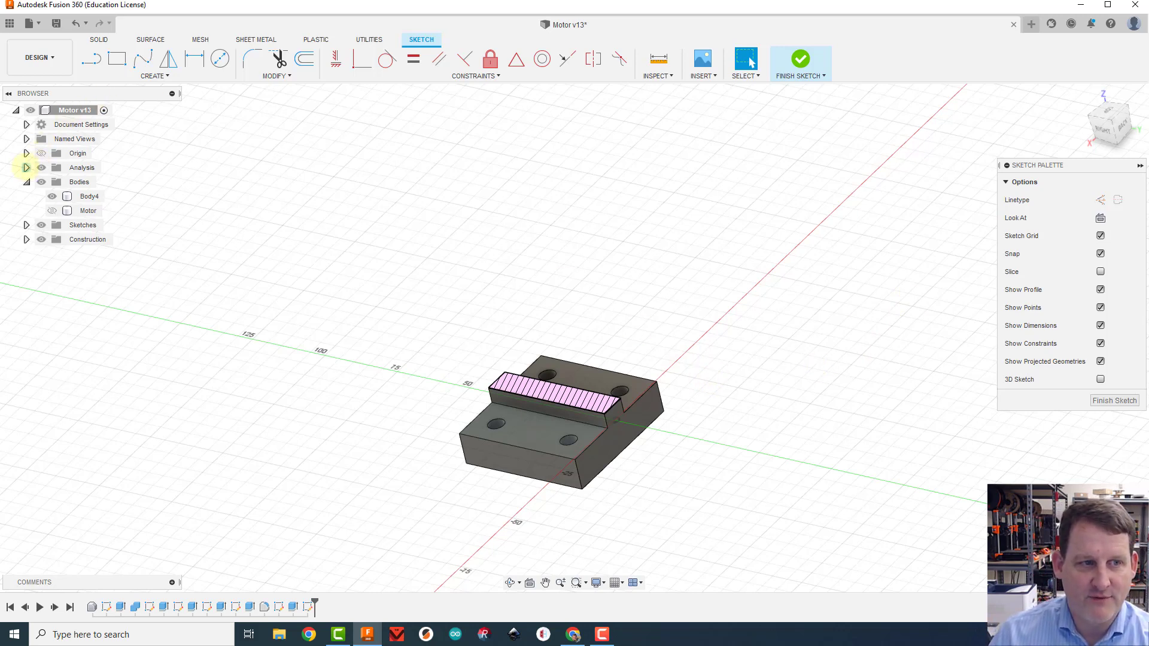
Hide the Section1 analysis to view the whole duct and turn the section back on.
left_click(27, 167)
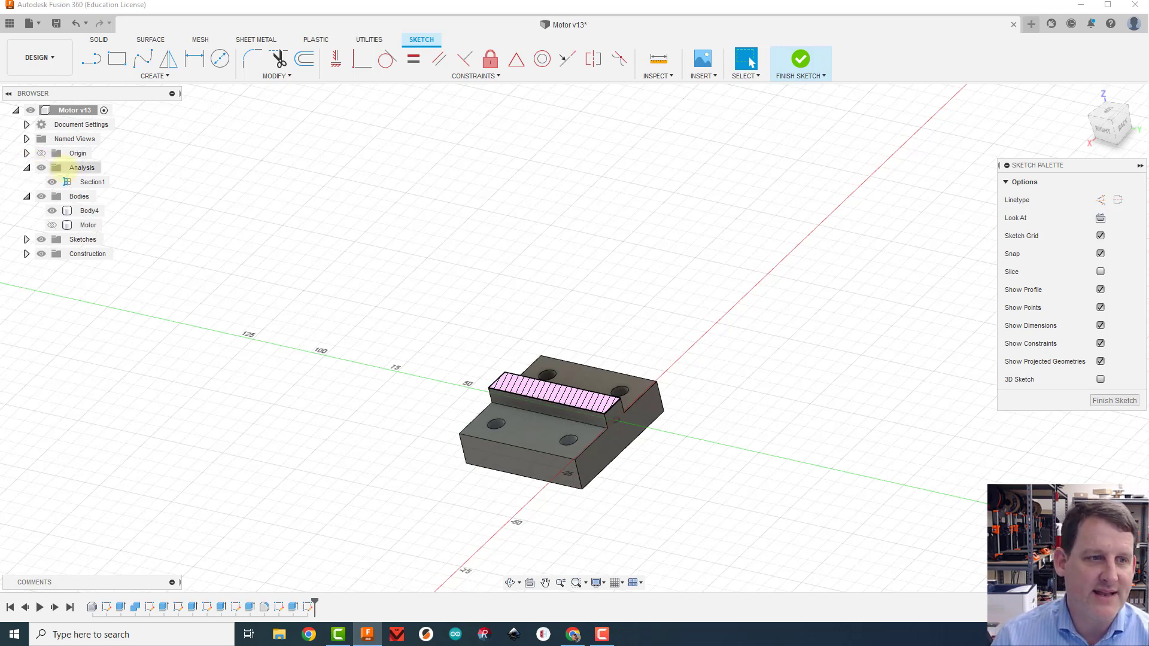
left_click(53, 181)
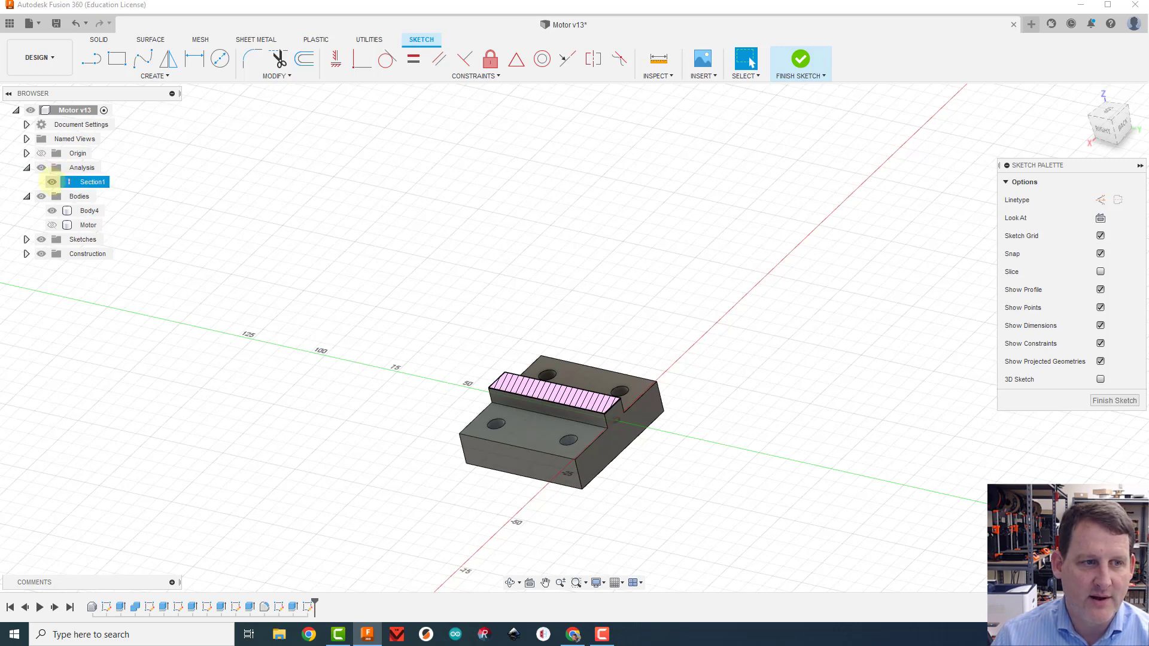
left_click(52, 182)
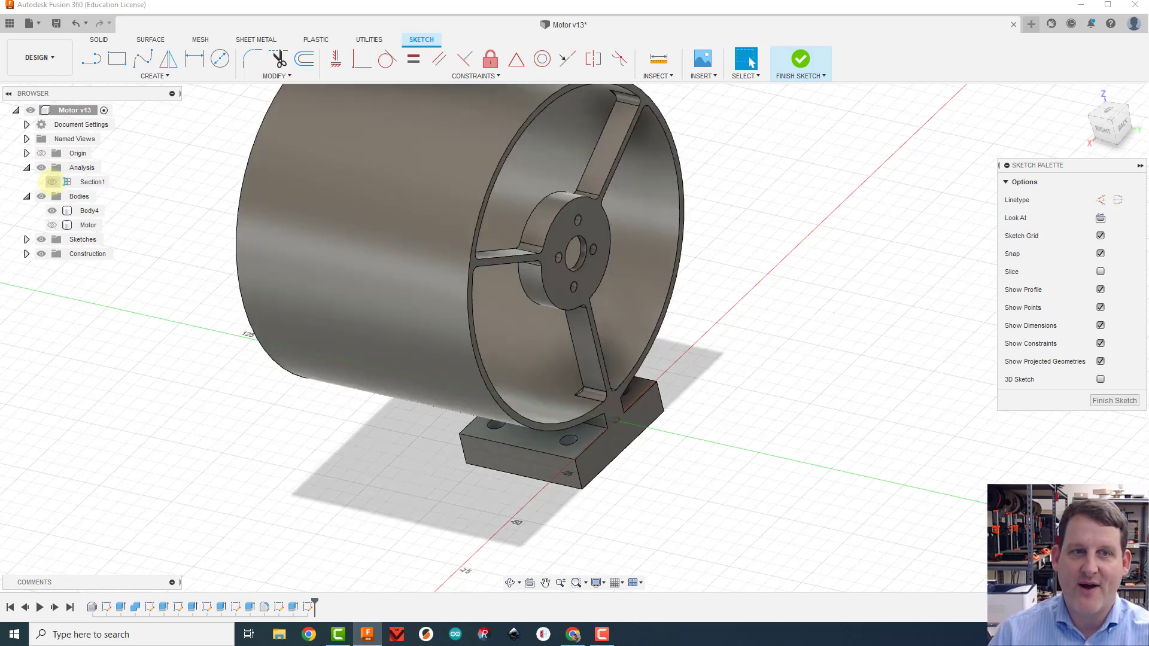
left_click(51, 182)
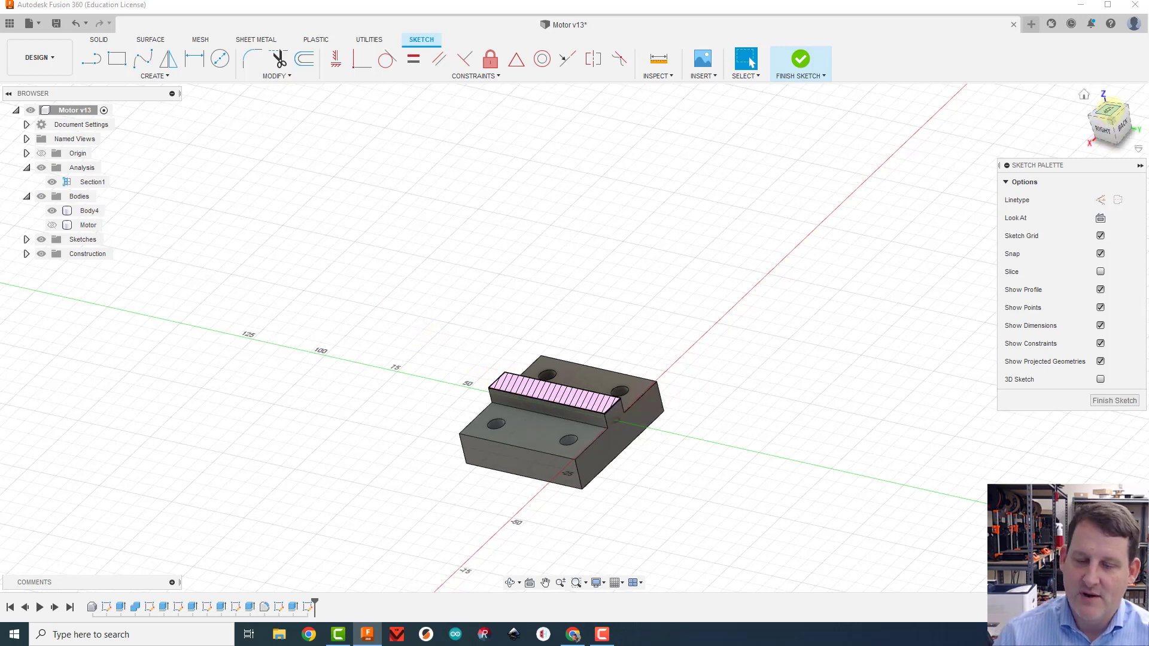
View the sectioned base from the top and project the upper flange face with its two holes into the sketch.
left_click(1109, 109)
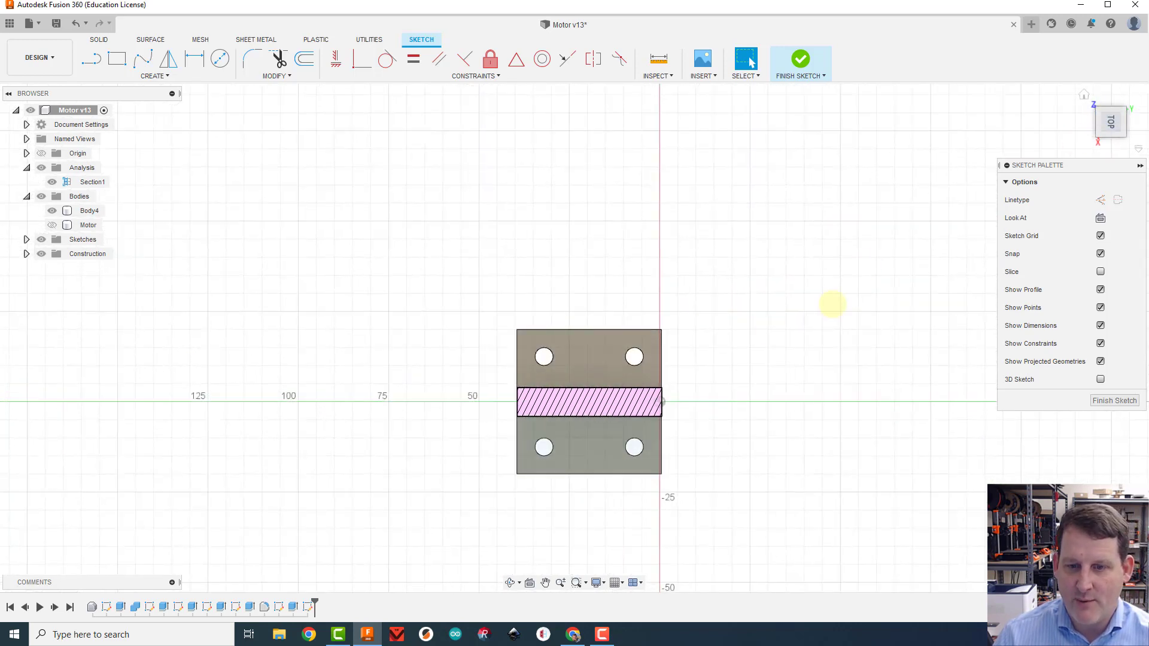
left_click(544, 447)
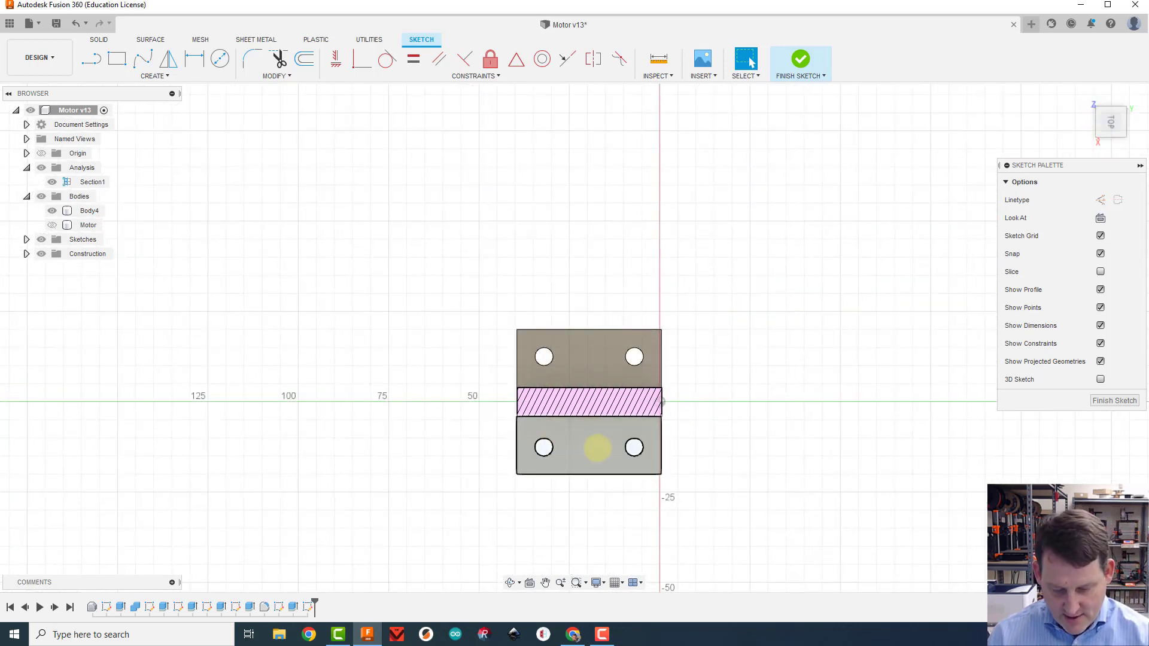
key("p")
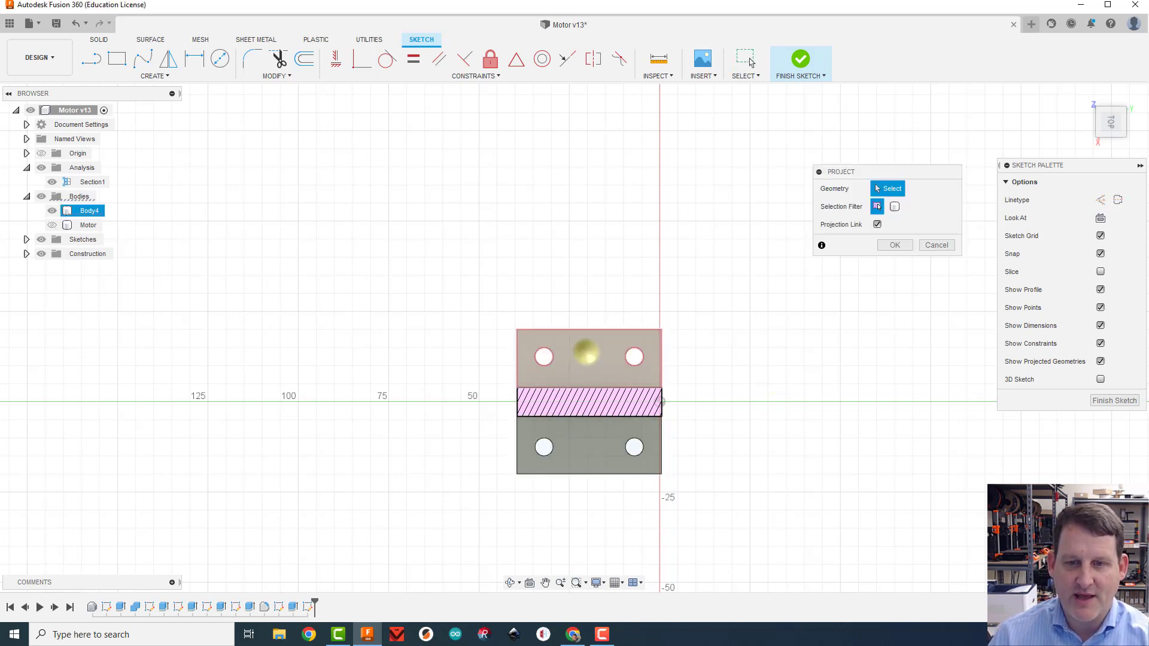
left_click(586, 351)
left_click(895, 245)
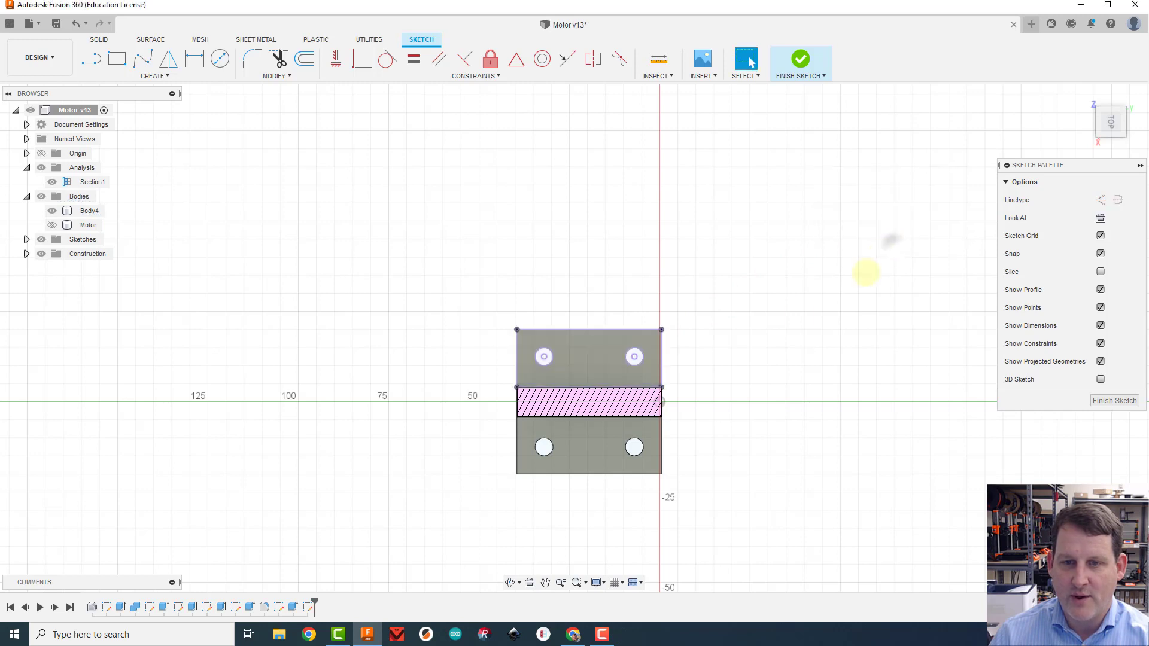
scroll(762, 370, "up", 5)
middle_click_drag(817, 244, 855, 179)
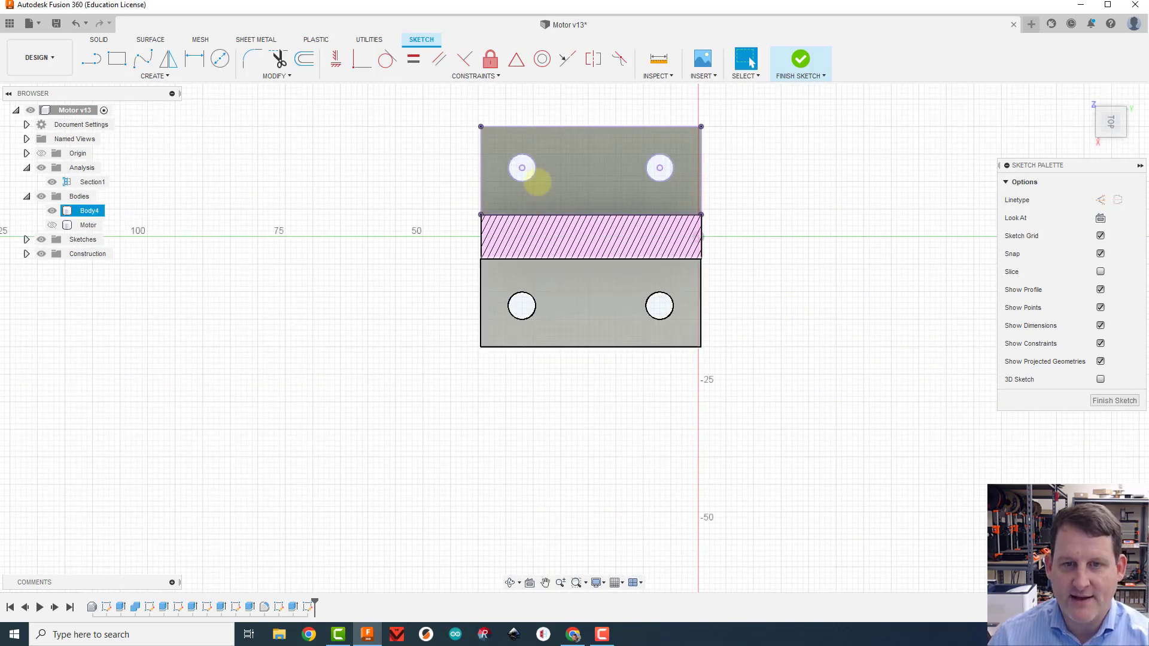
left_click(659, 168)
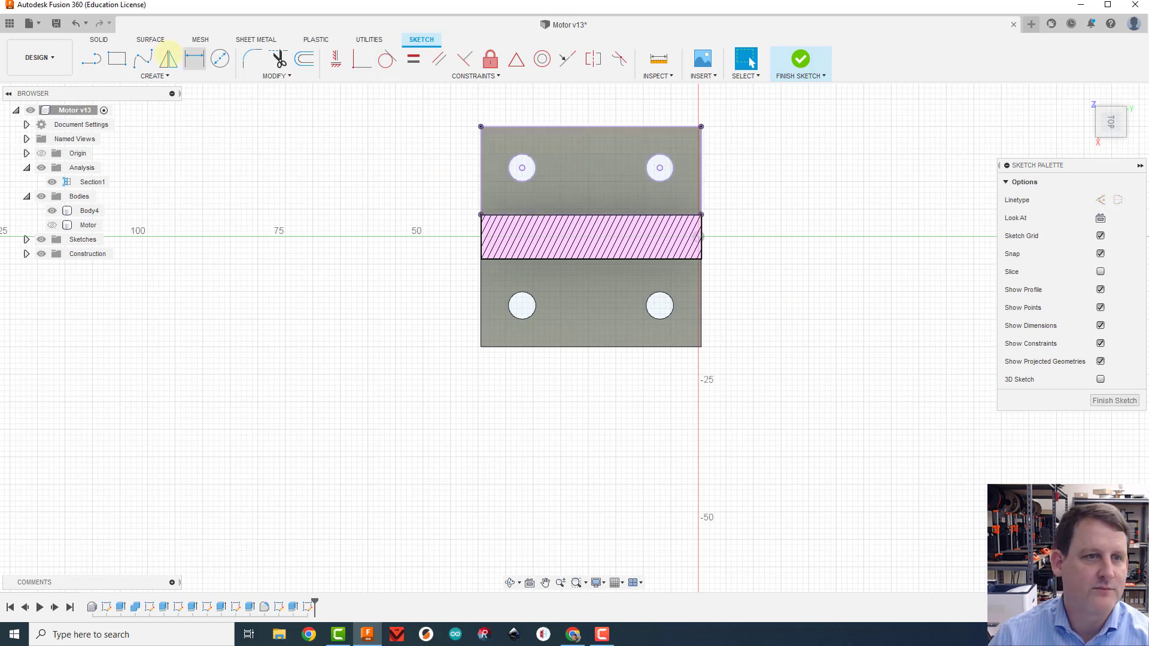
left_click(154, 76)
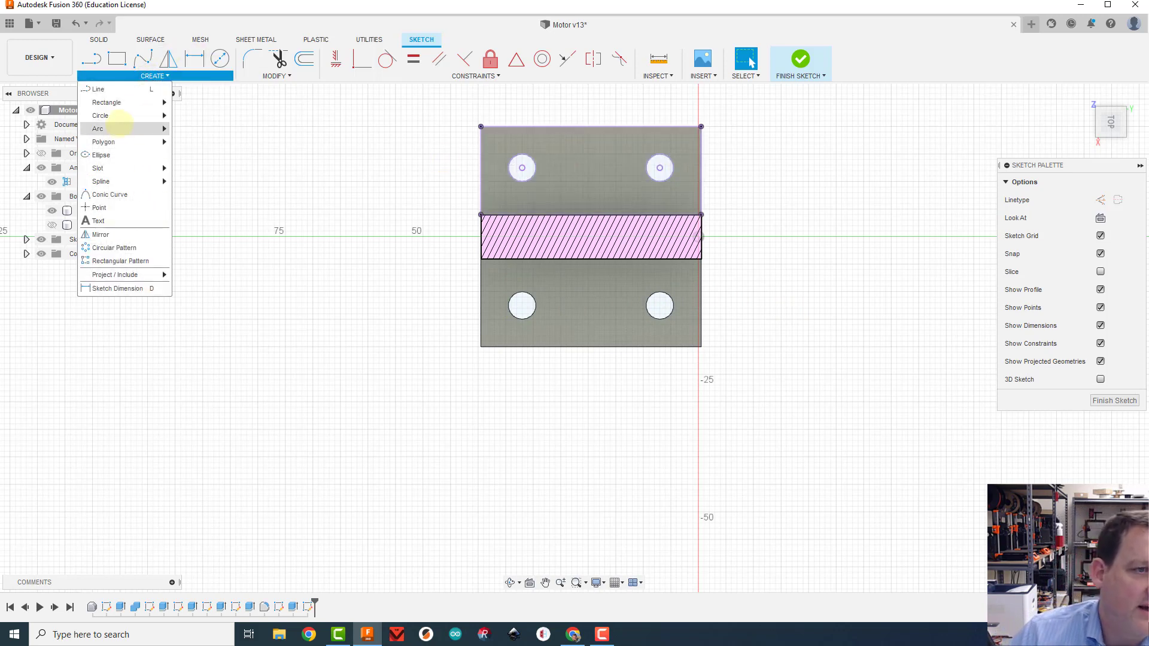
mouse_move(117, 142)
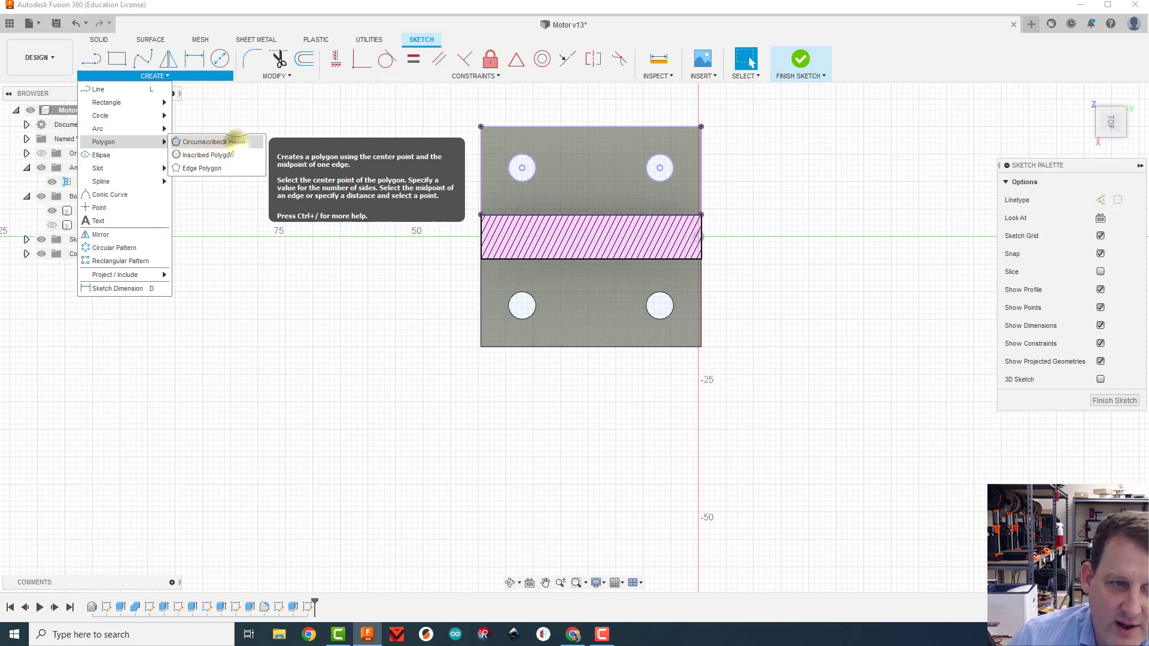
left_click(231, 141)
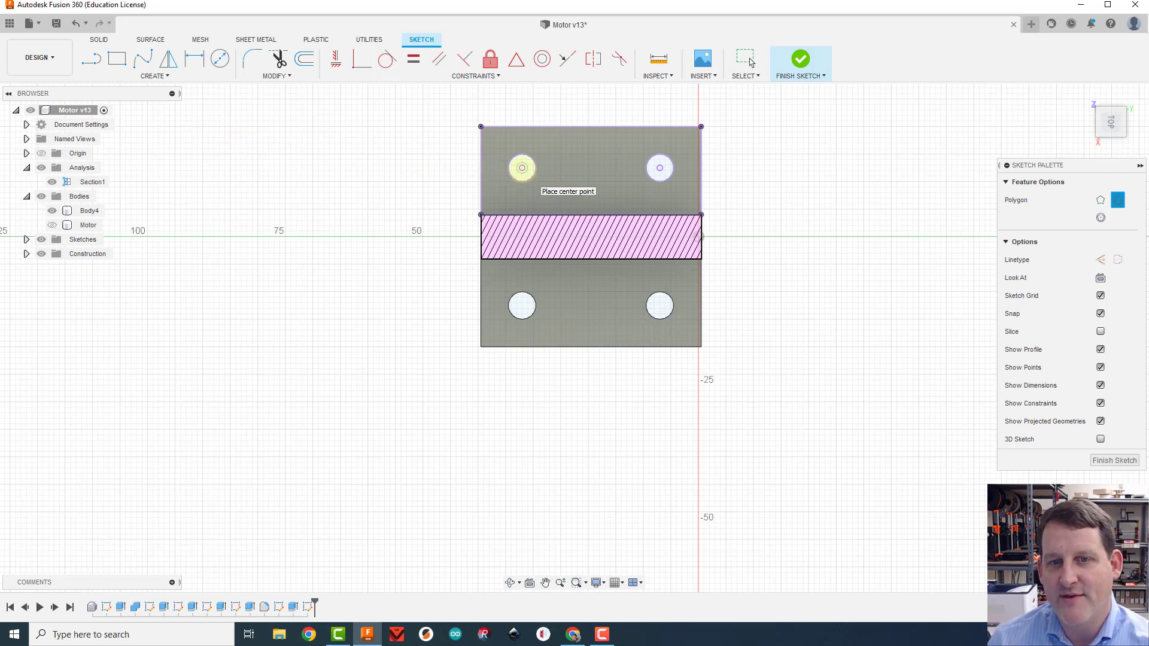
left_click(522, 167)
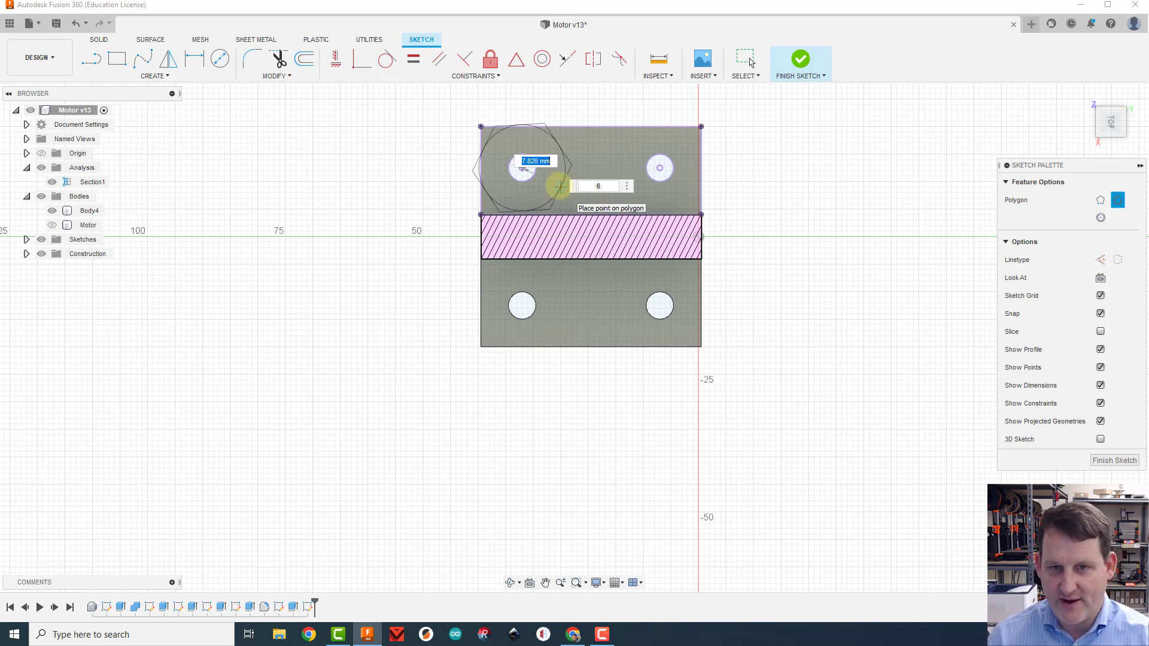
key("Tab")
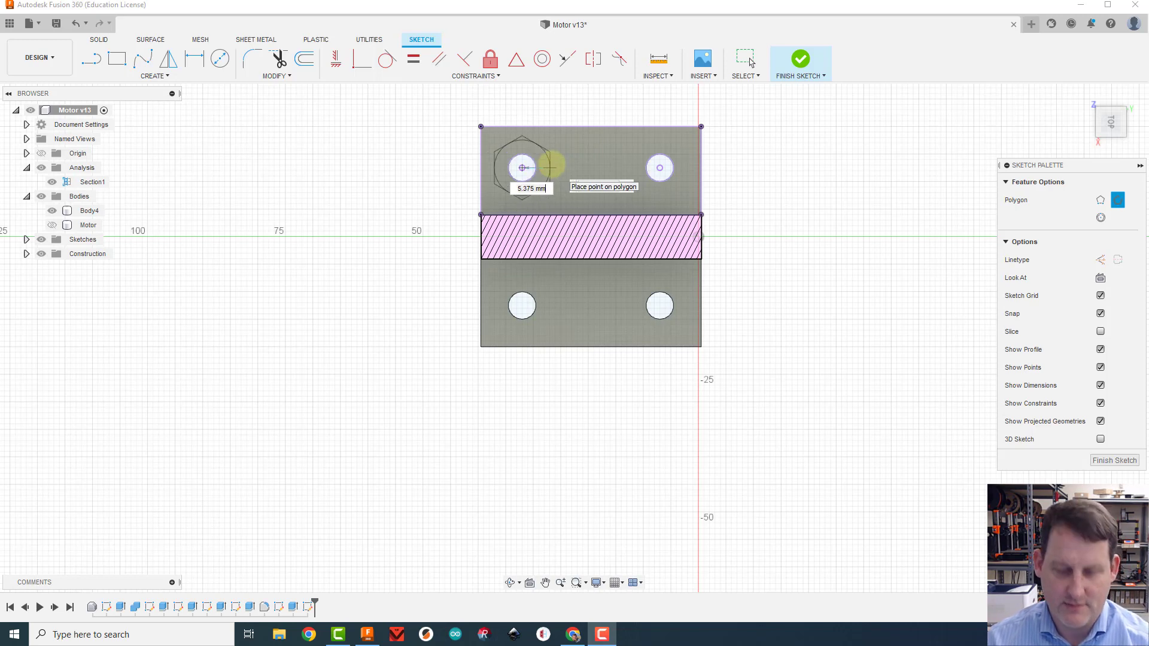
left_click(551, 166)
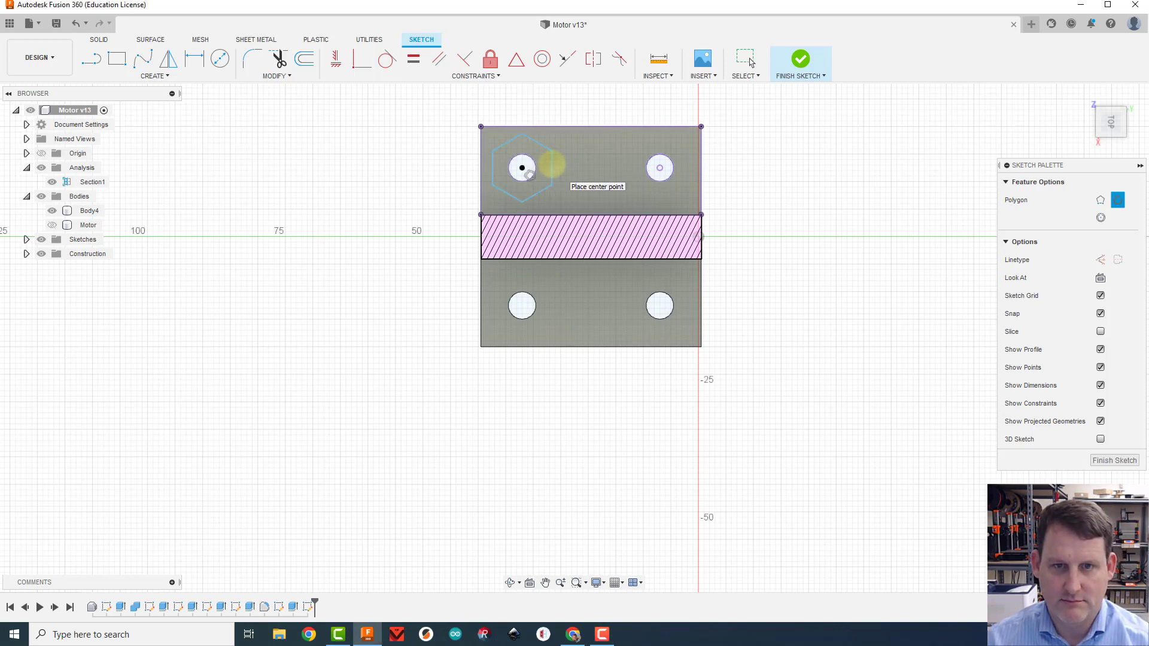
key("Escape")
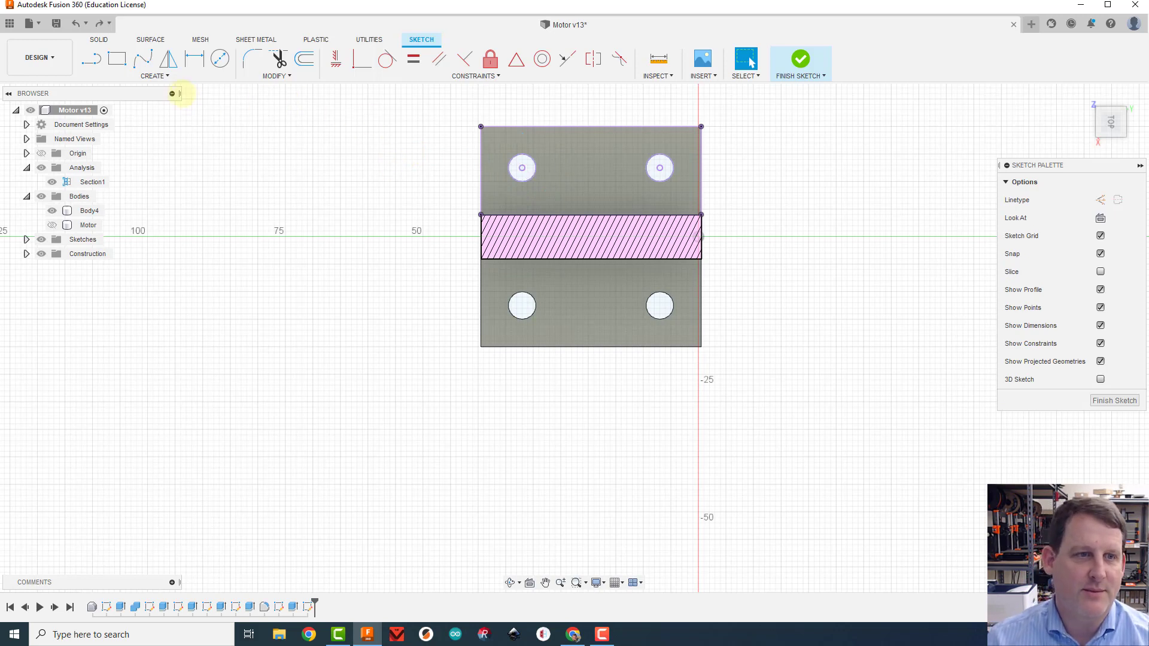
Sketch a circumscribed six-sided polygon centred on the upper-left mounting hole, with a centre-to-flat distance of 9/2 mm.
left_click(154, 76)
mouse_move(129, 142)
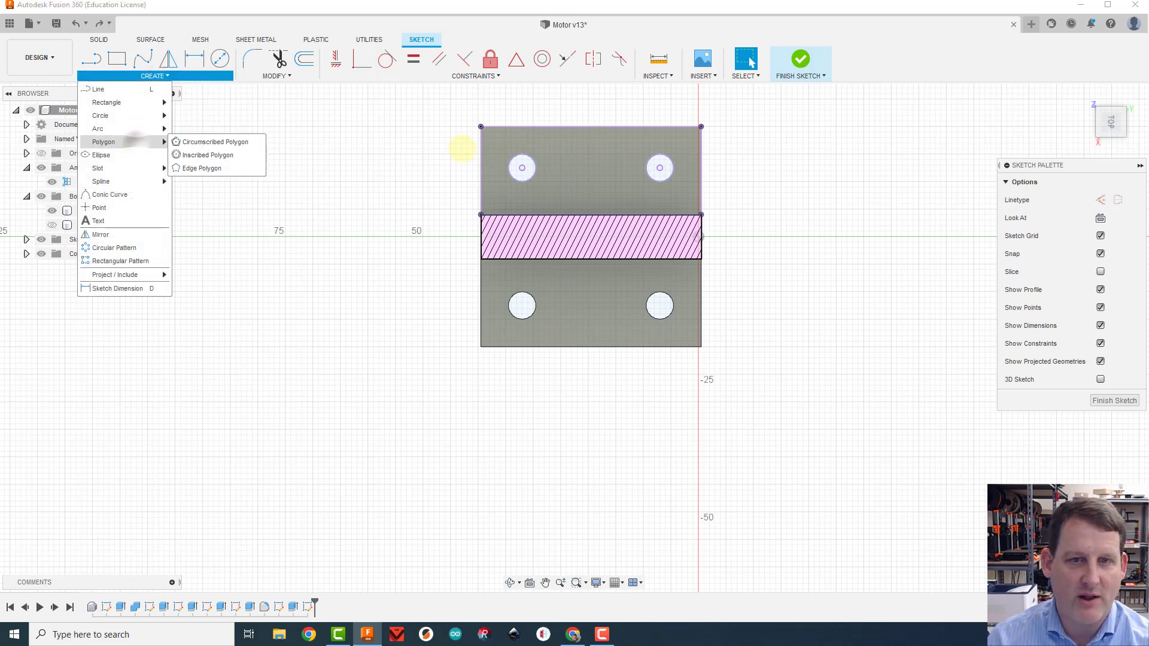
left_click(212, 142)
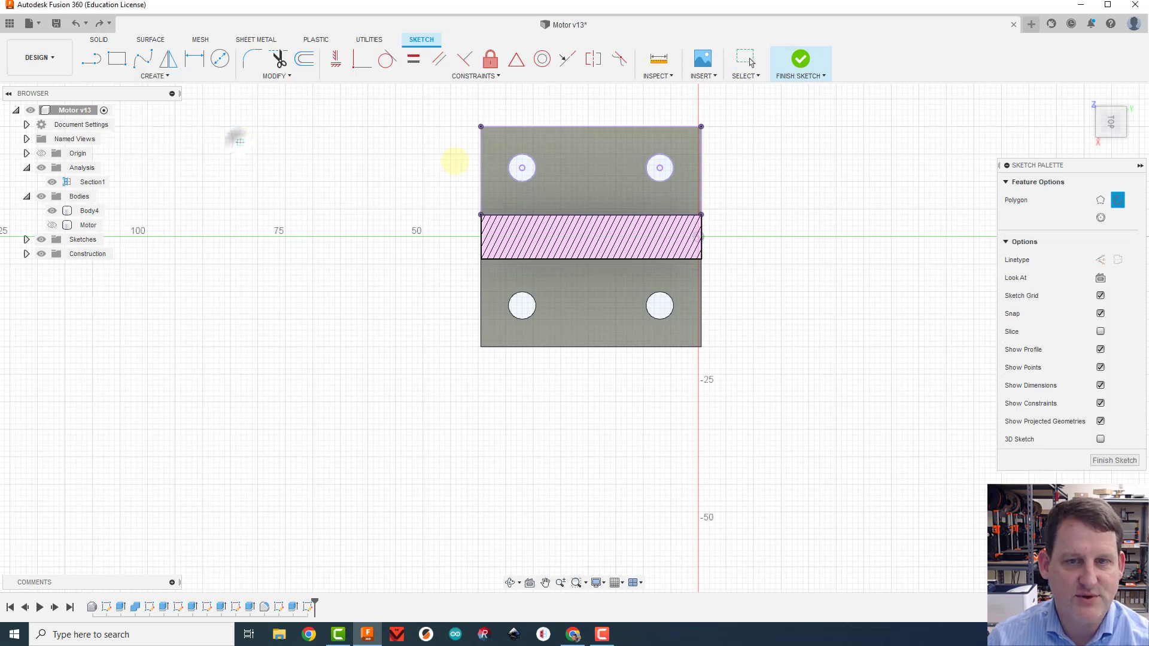
left_click(522, 167)
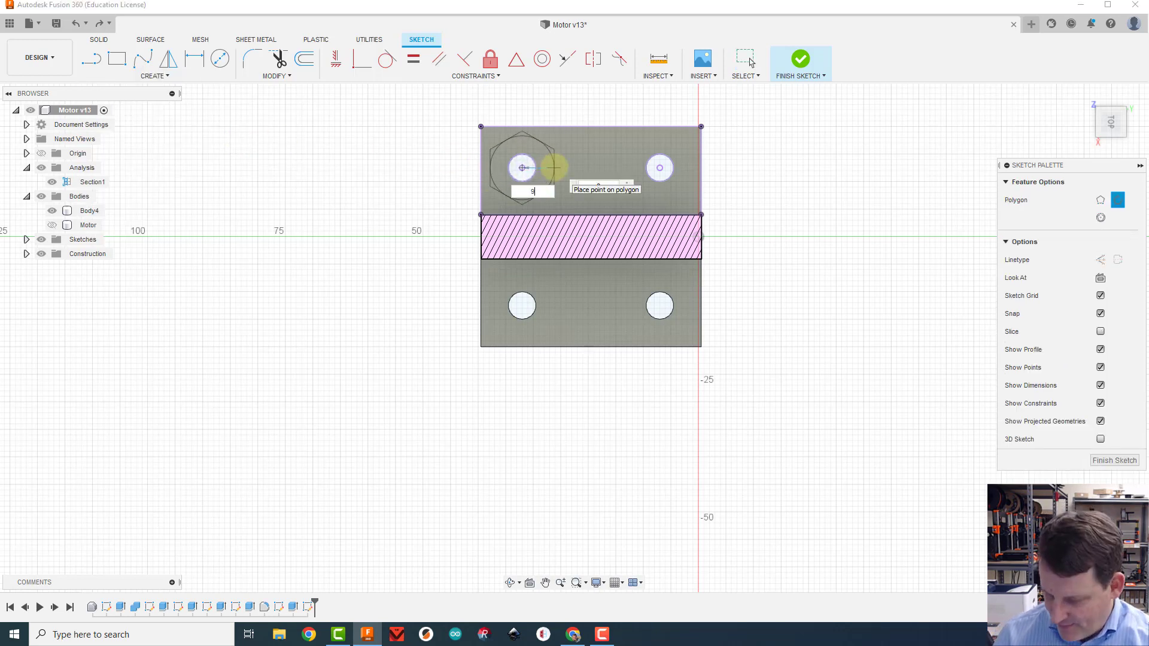
type("9")
key("Tab")
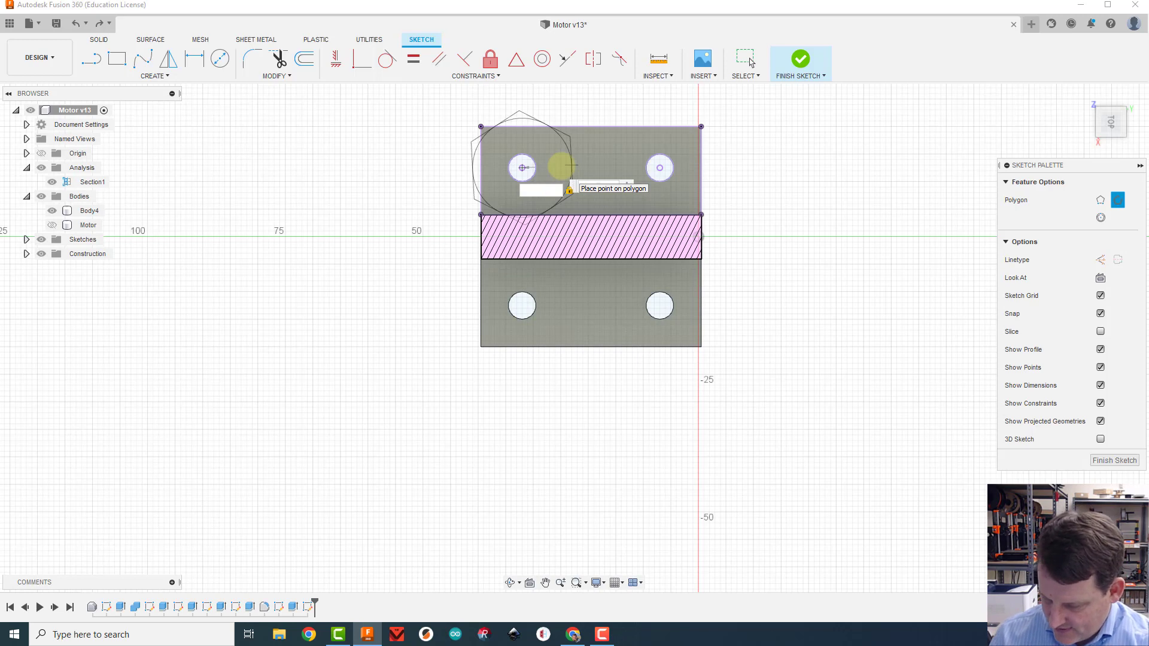
type("2")
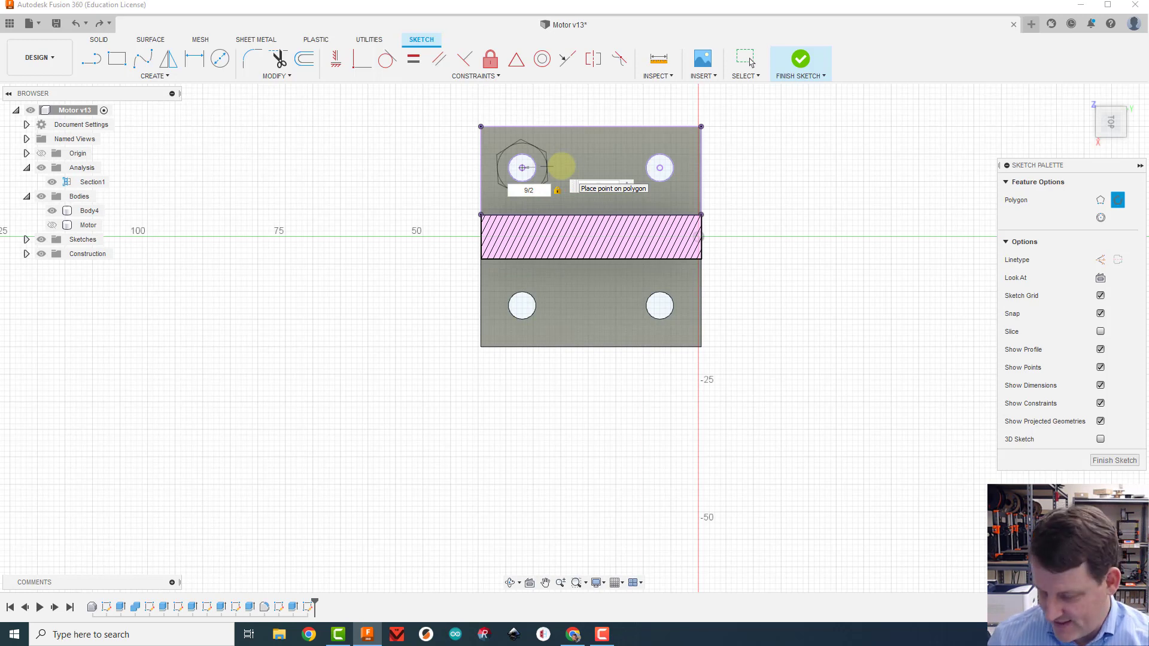
key("Return")
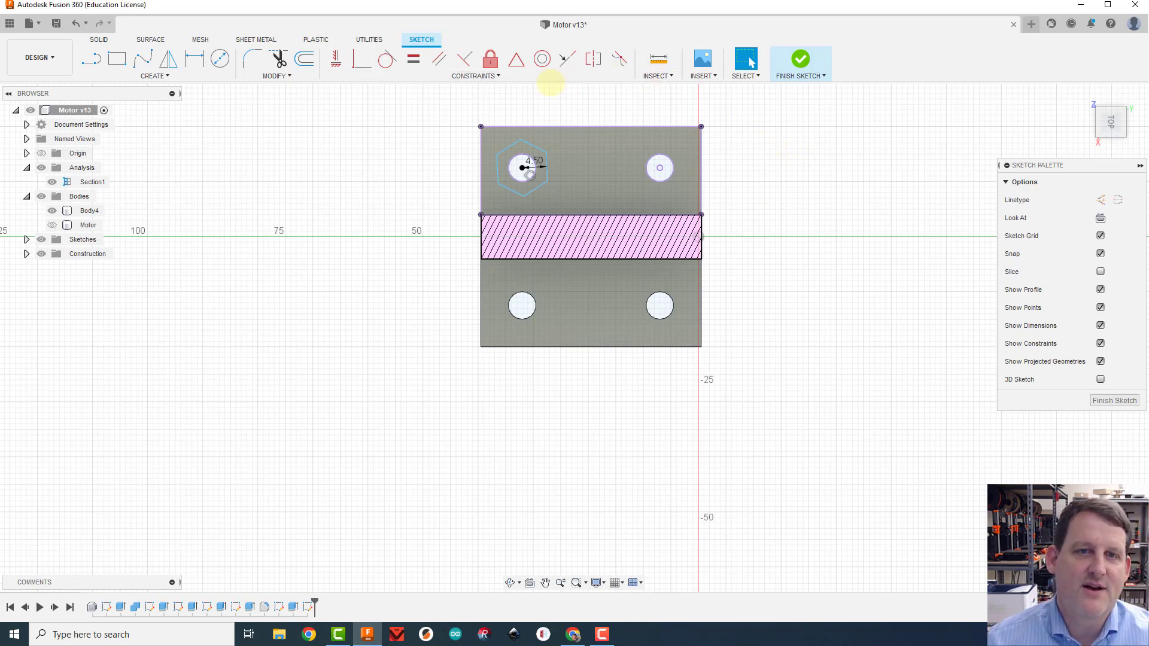
Constrain the left side of the upper-left hexagon parallel to the flange's left edge.
left_click(439, 59)
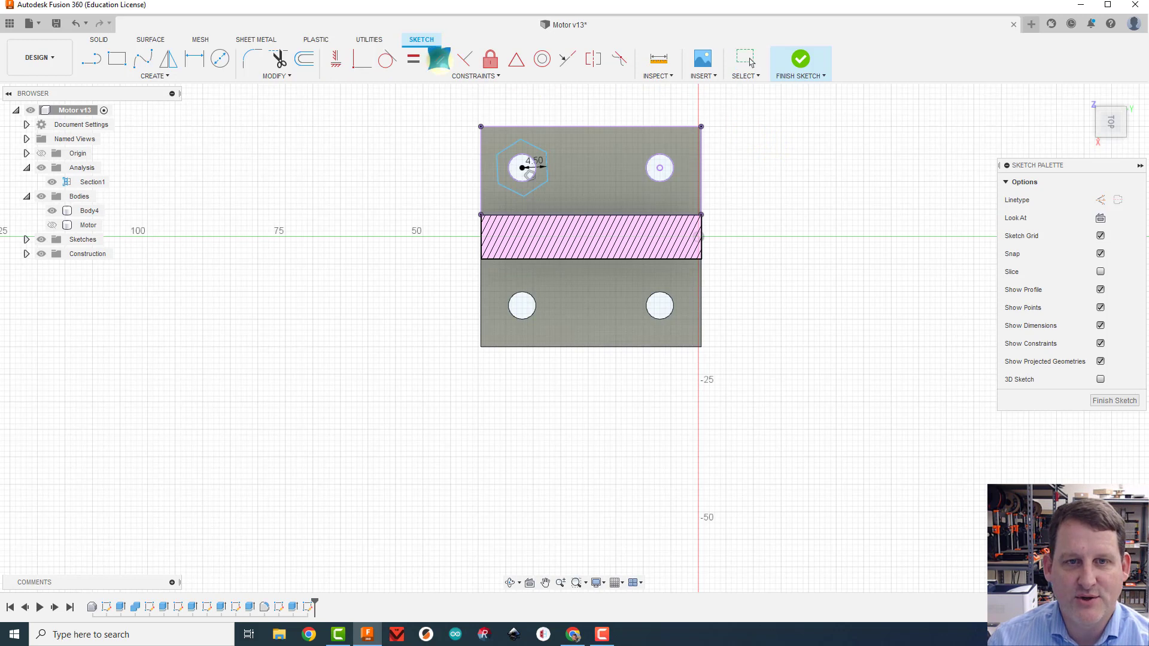
left_click(497, 169)
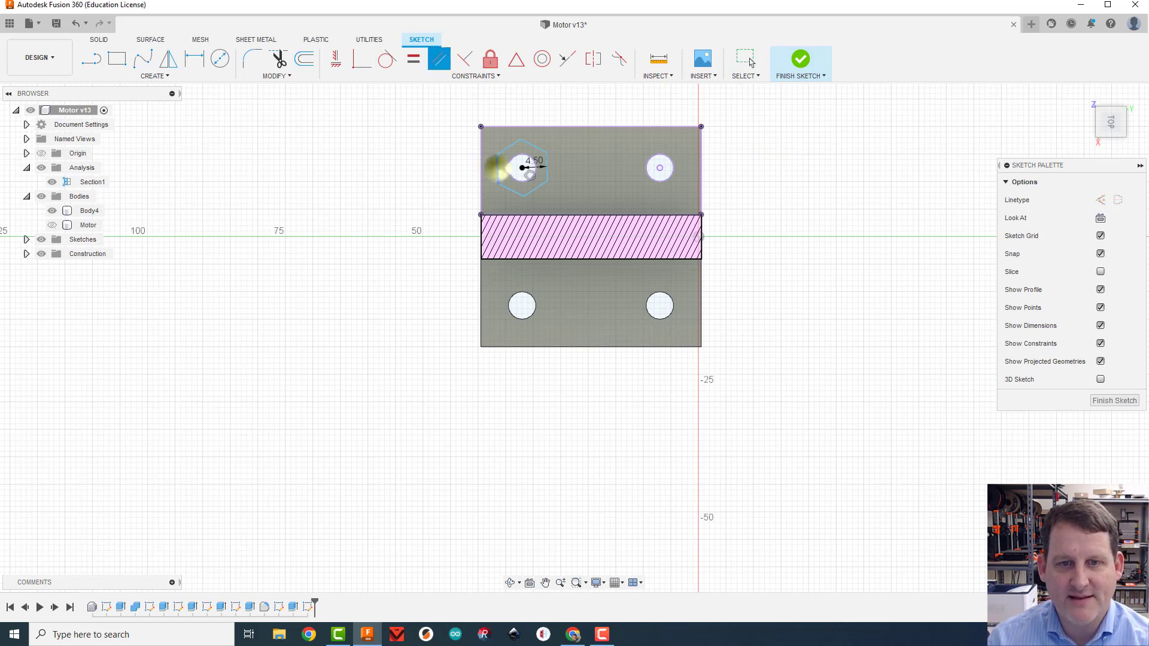
left_click(481, 163)
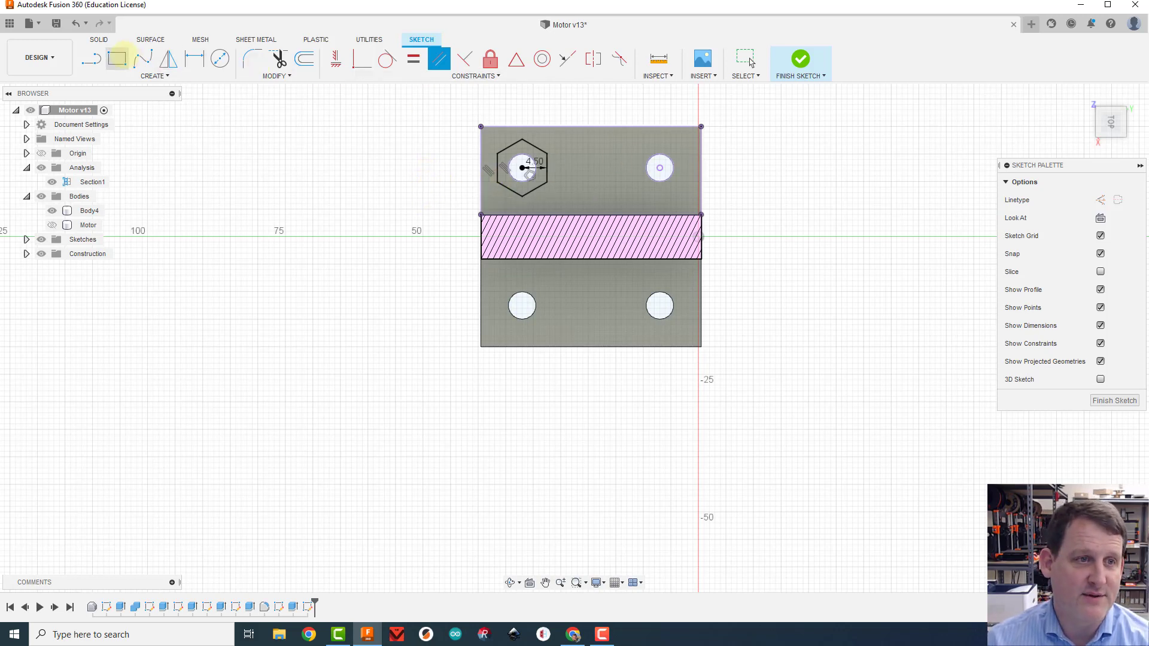
Sketch a circumscribed hexagon centred on the upper-right mounting hole, with a centre-to-flat distance of 4.5 mm.
left_click(154, 76)
mouse_move(128, 141)
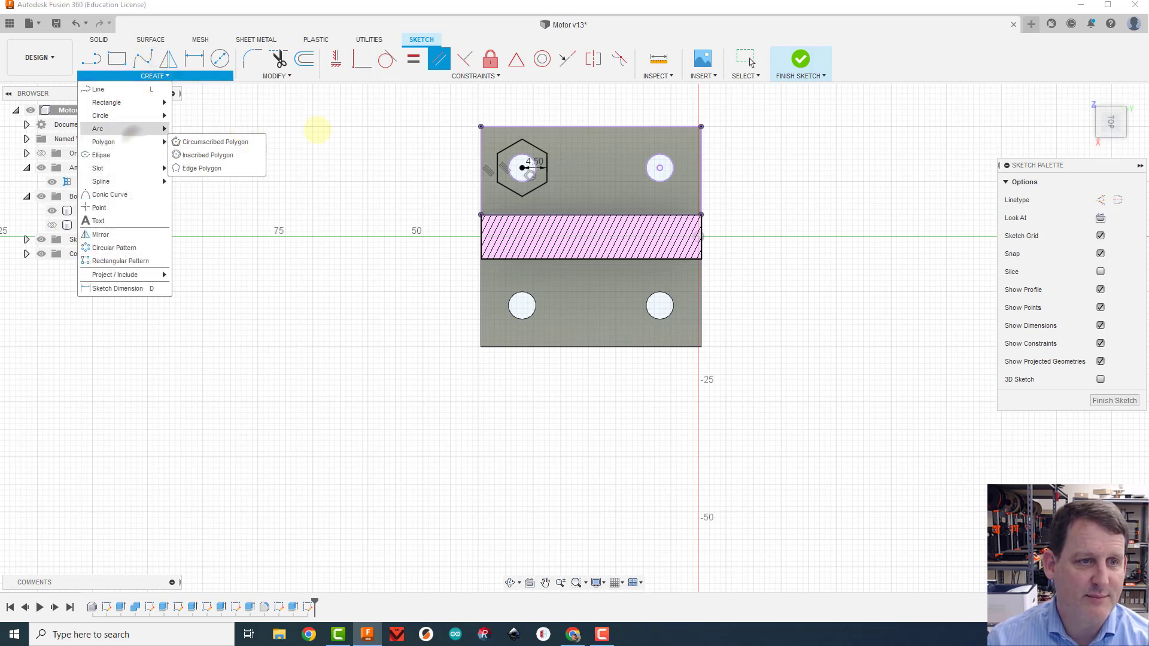
left_click(198, 142)
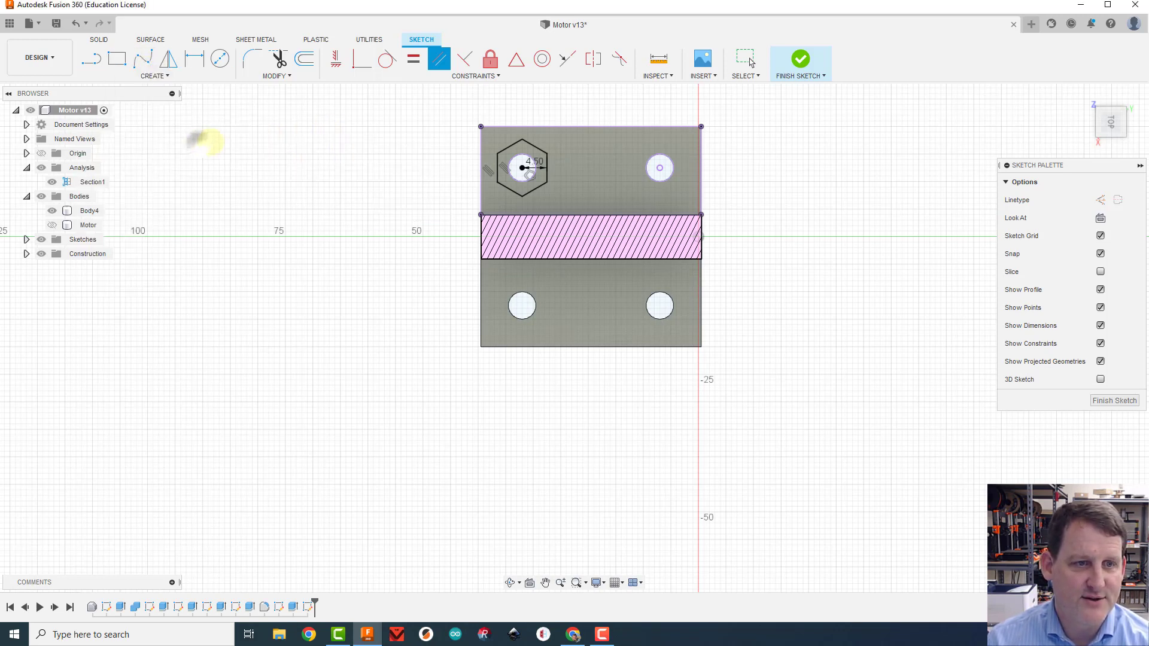
left_click(659, 168)
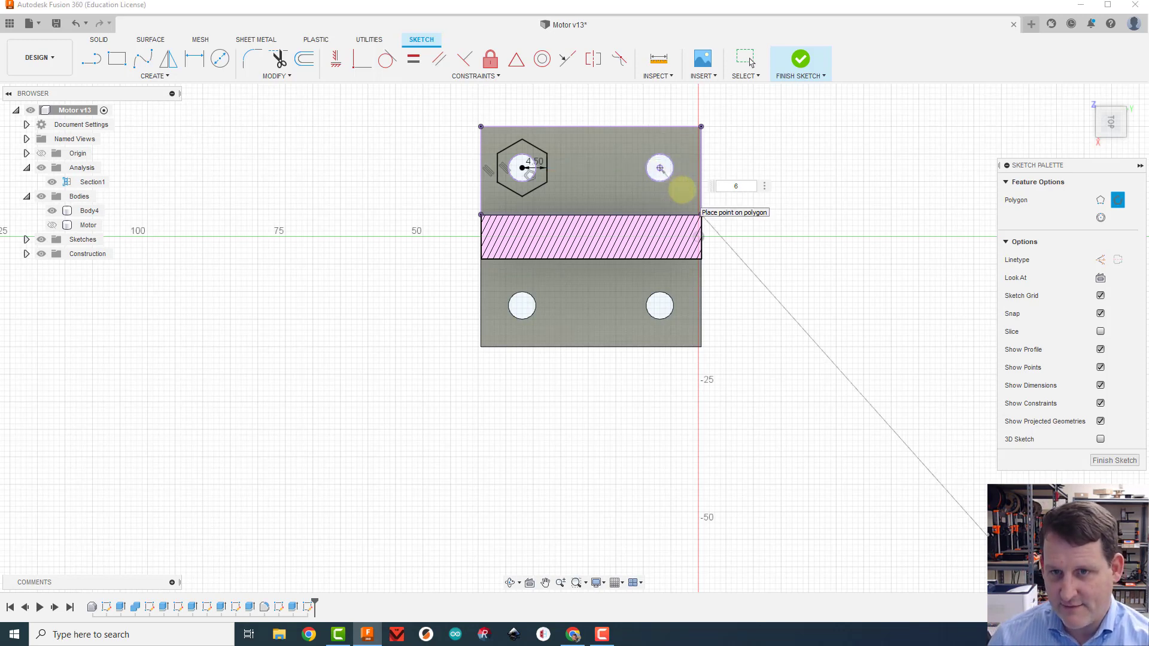
type("4.5")
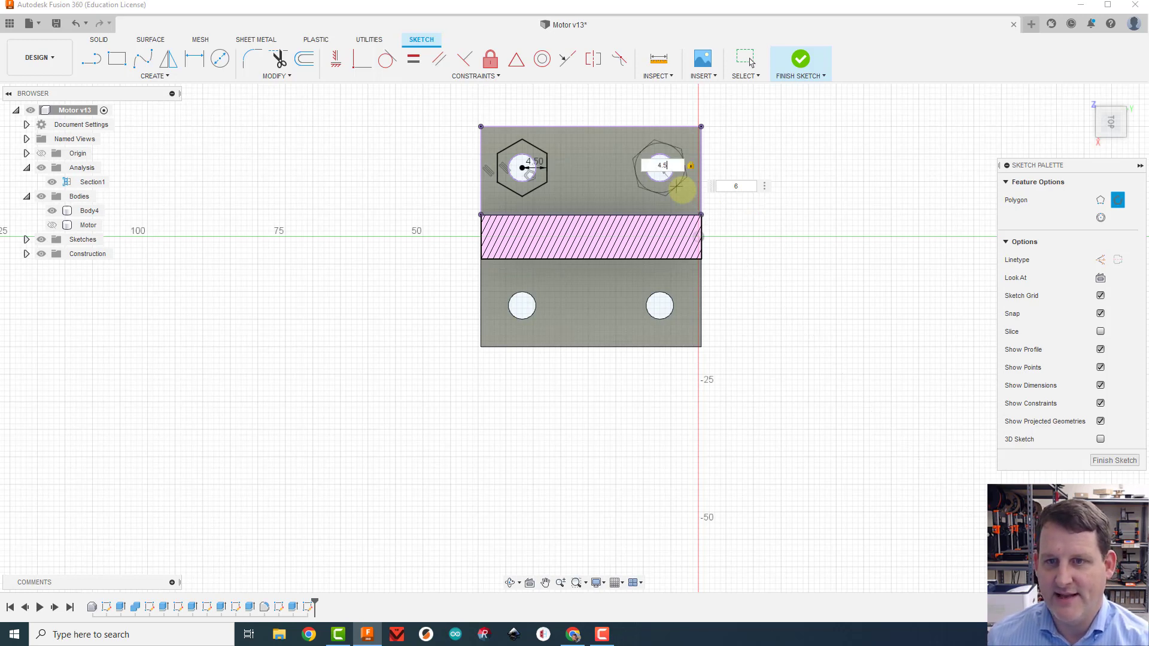
key("Return")
Make the right side of the upper-right hexagon parallel to the flange's right edge.
left_click(437, 59)
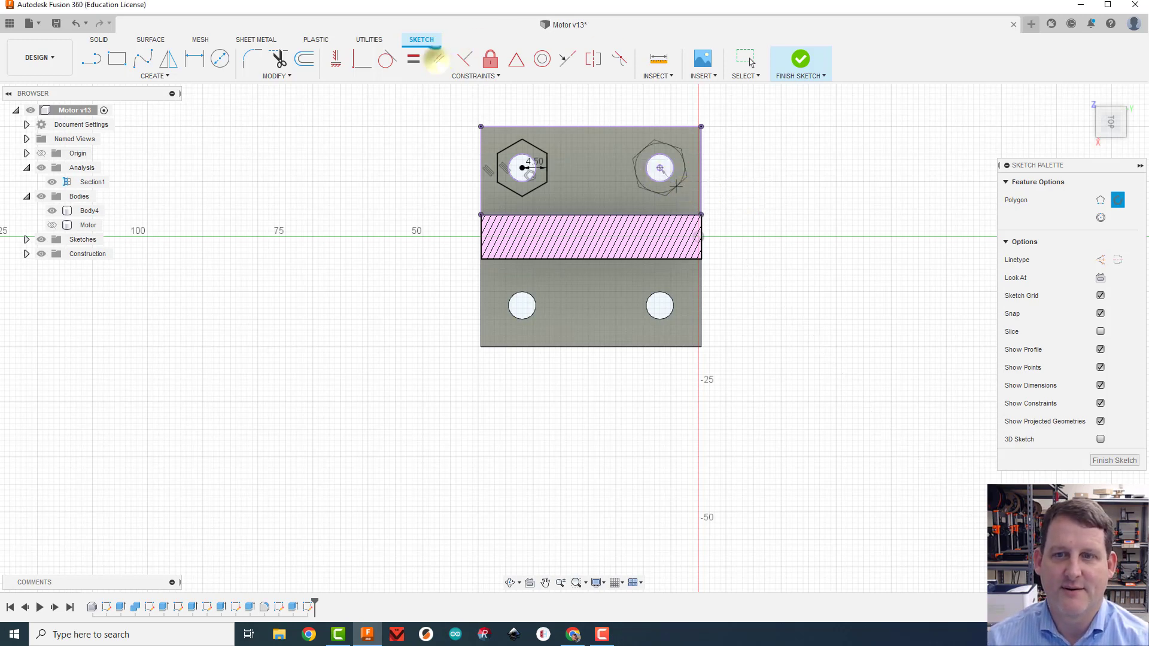
left_click(682, 159)
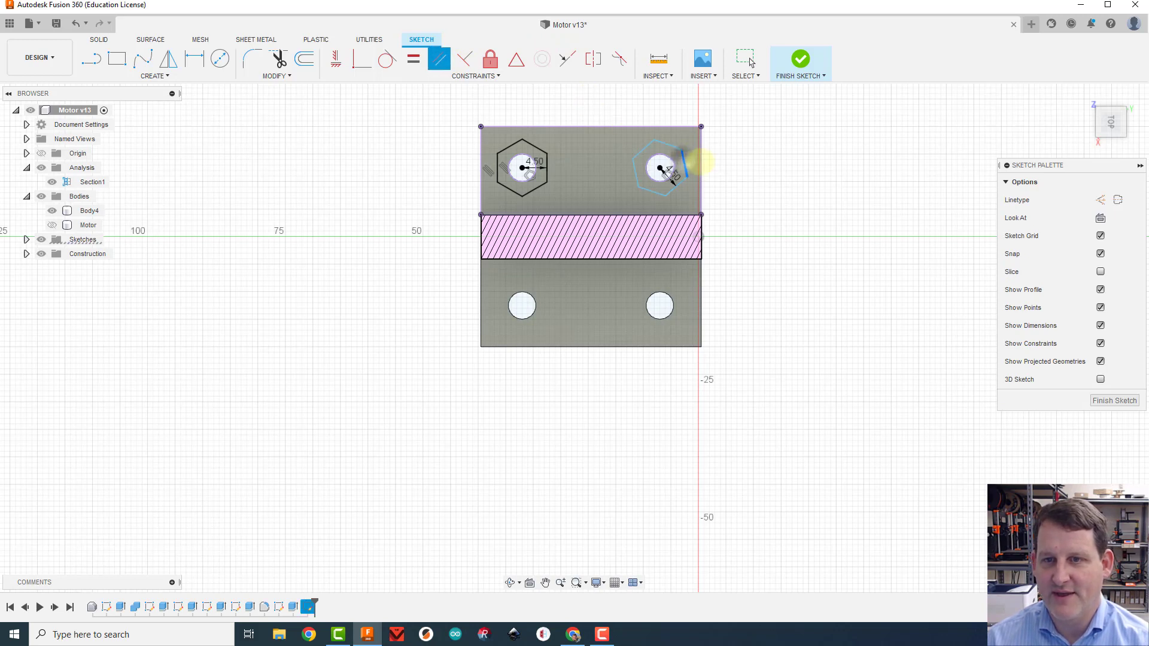
left_click(701, 158)
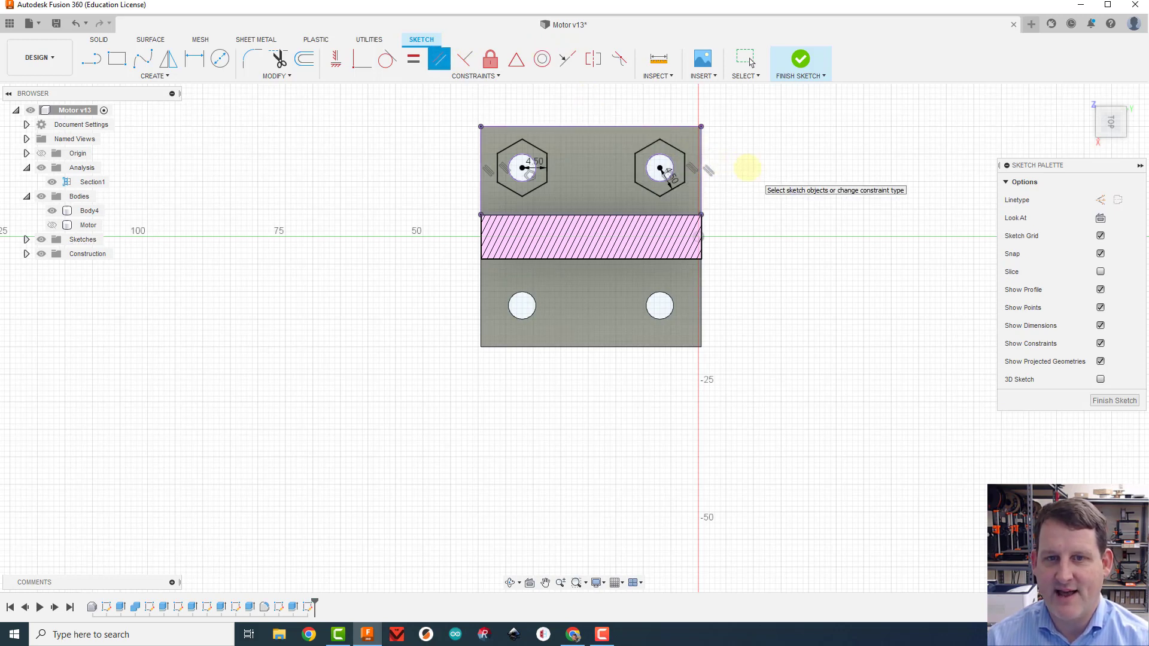
Sketch a circumscribed hexagon centred on the lower-left mounting hole, with a centre-to-flat distance of 4.5 mm.
left_click(145, 76)
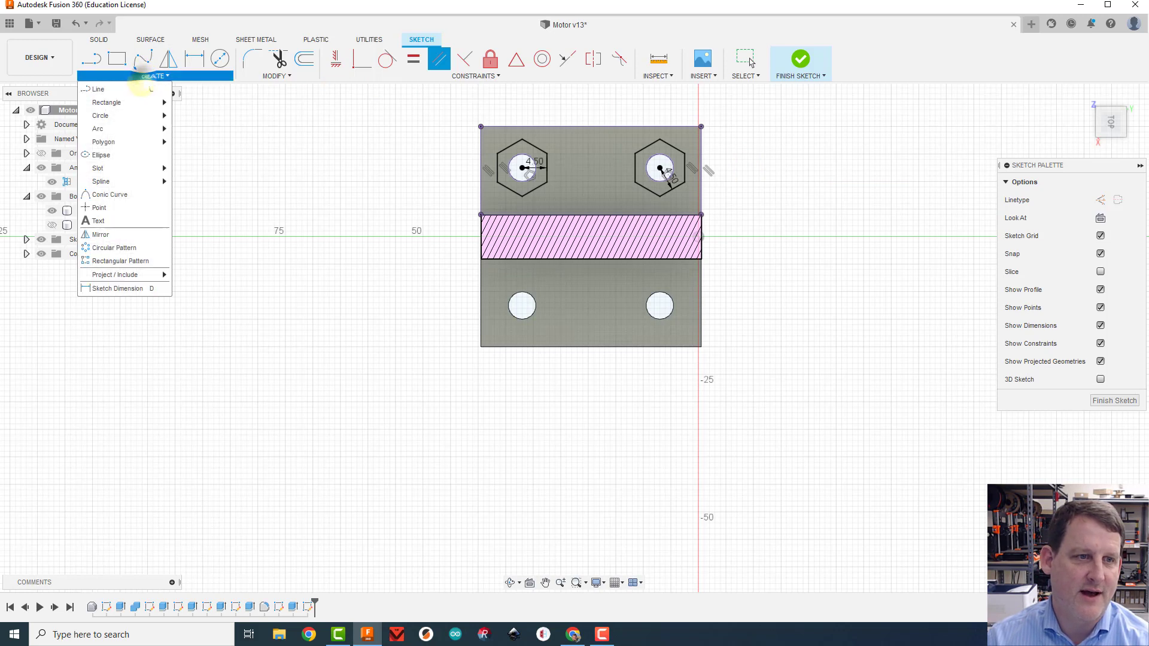
mouse_move(120, 142)
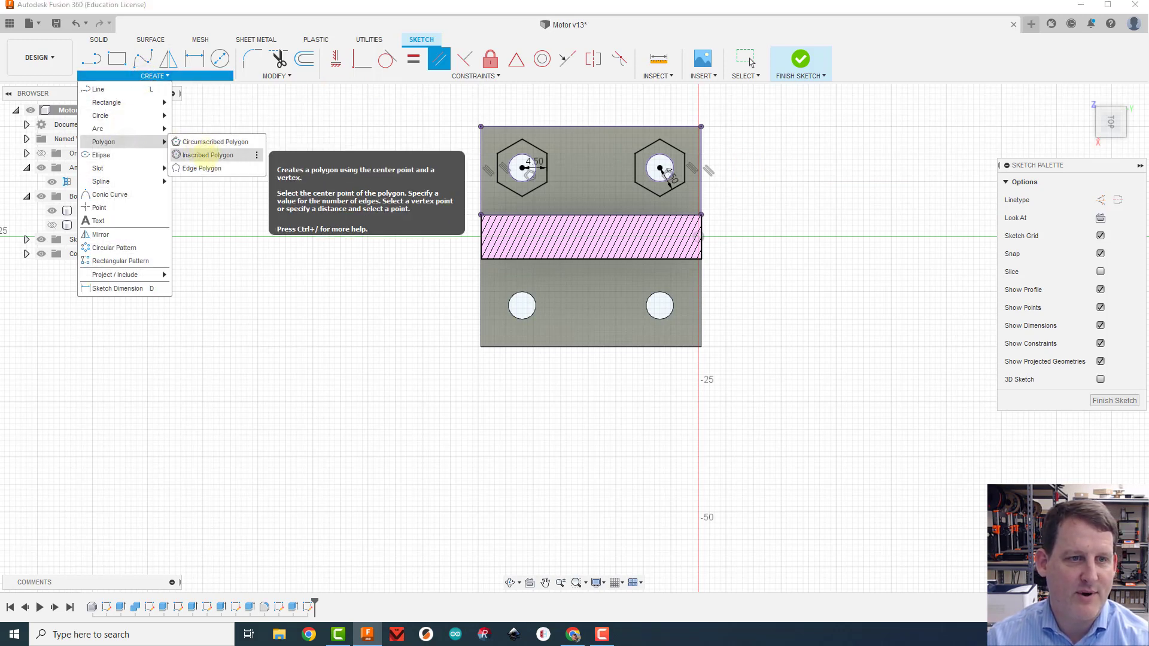
left_click(211, 141)
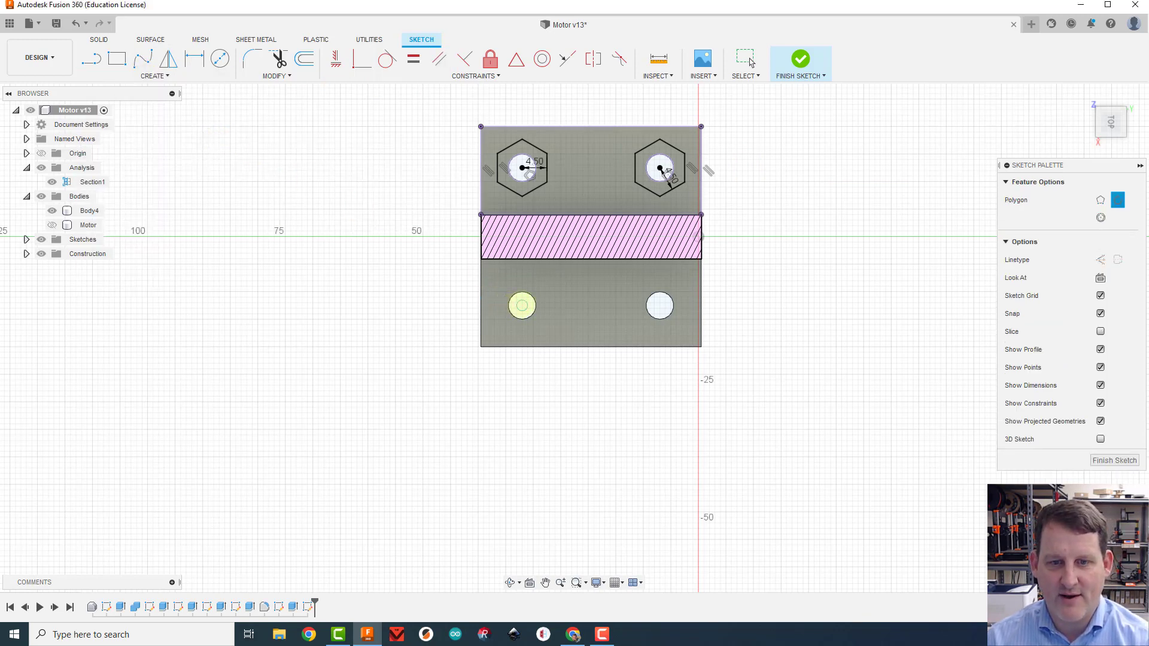
left_click(522, 306)
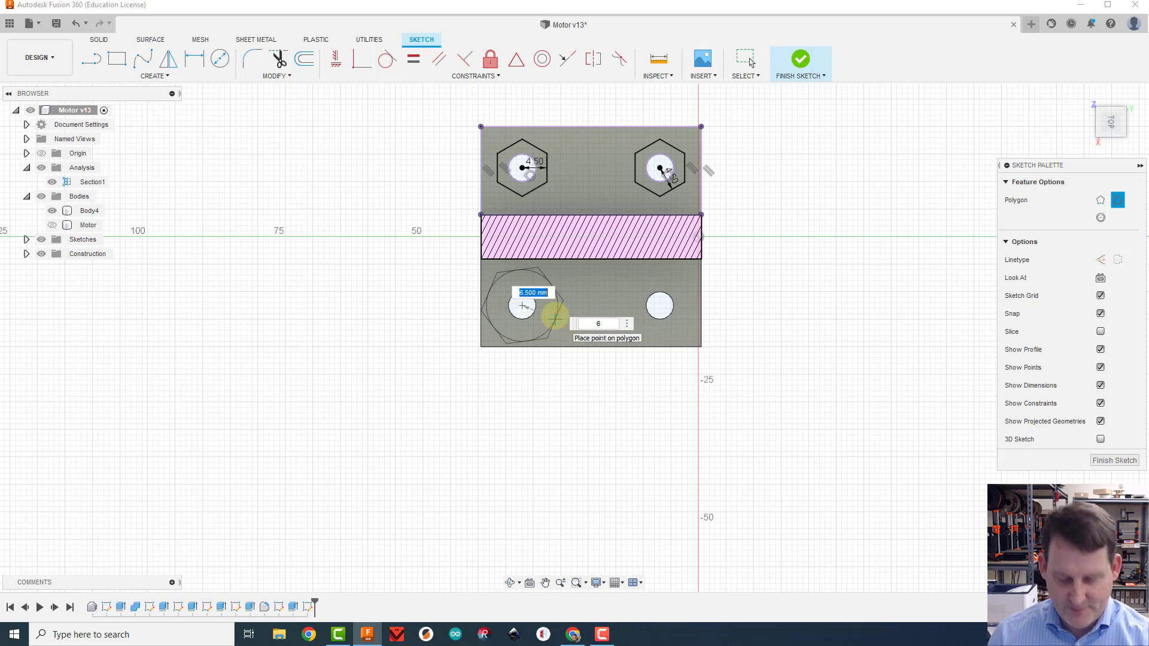
type("4.5")
key("Tab")
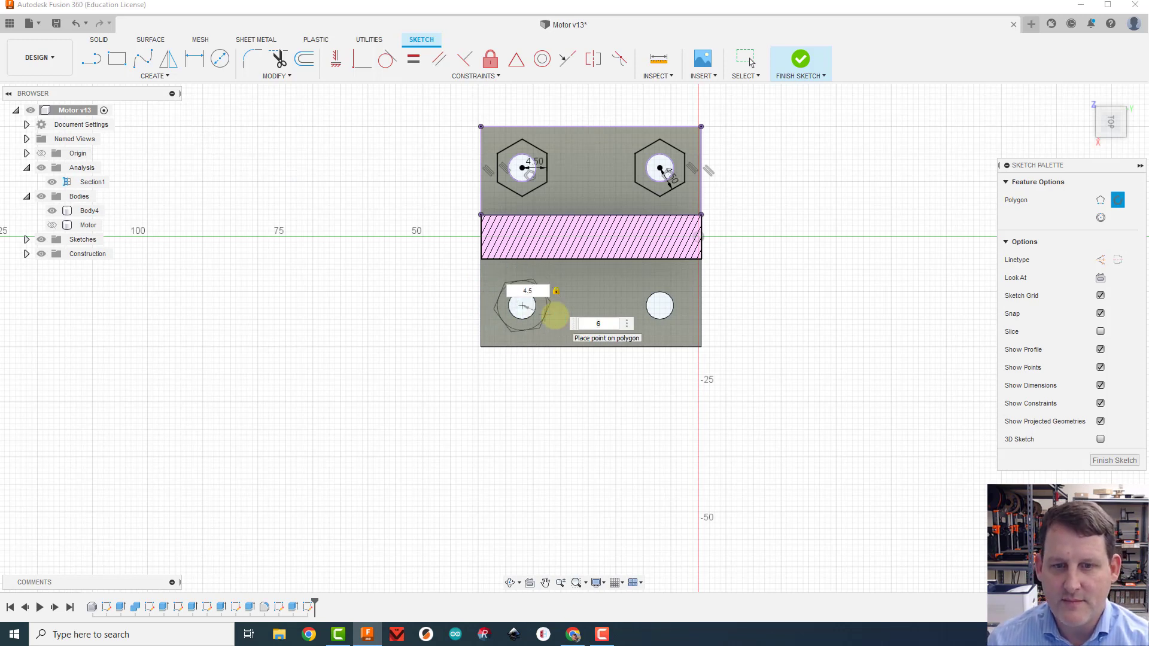
left_click(552, 316)
Constrain the left side of the lower-left hexagon parallel to the lower flange's left edge.
left_click(439, 59)
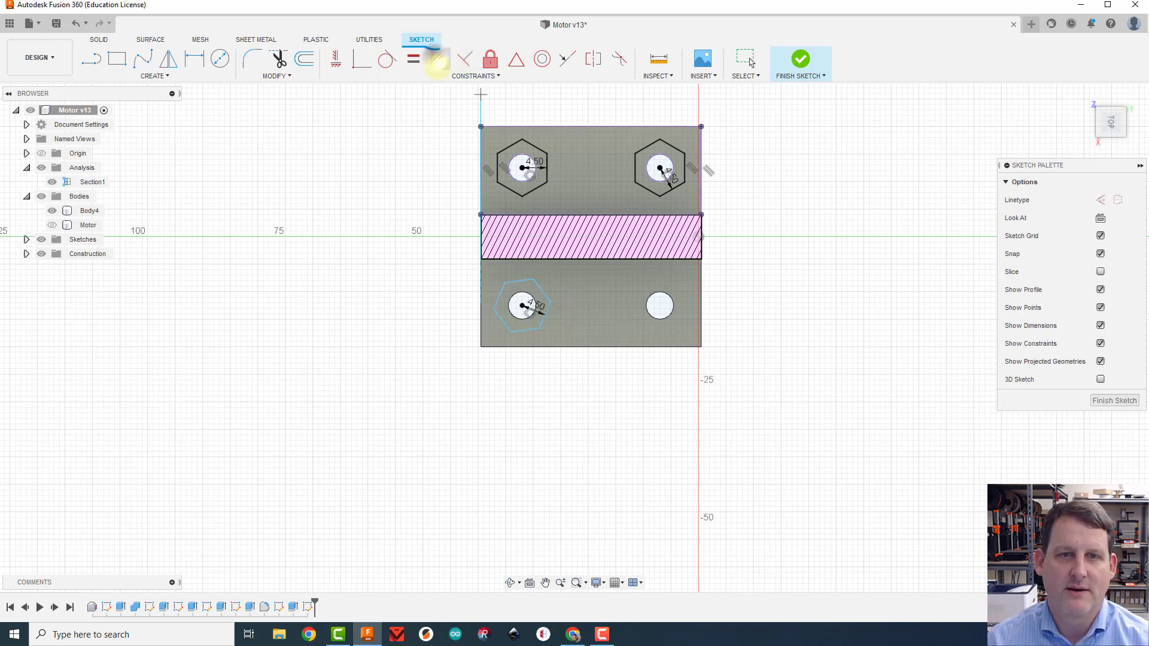
left_click(481, 293)
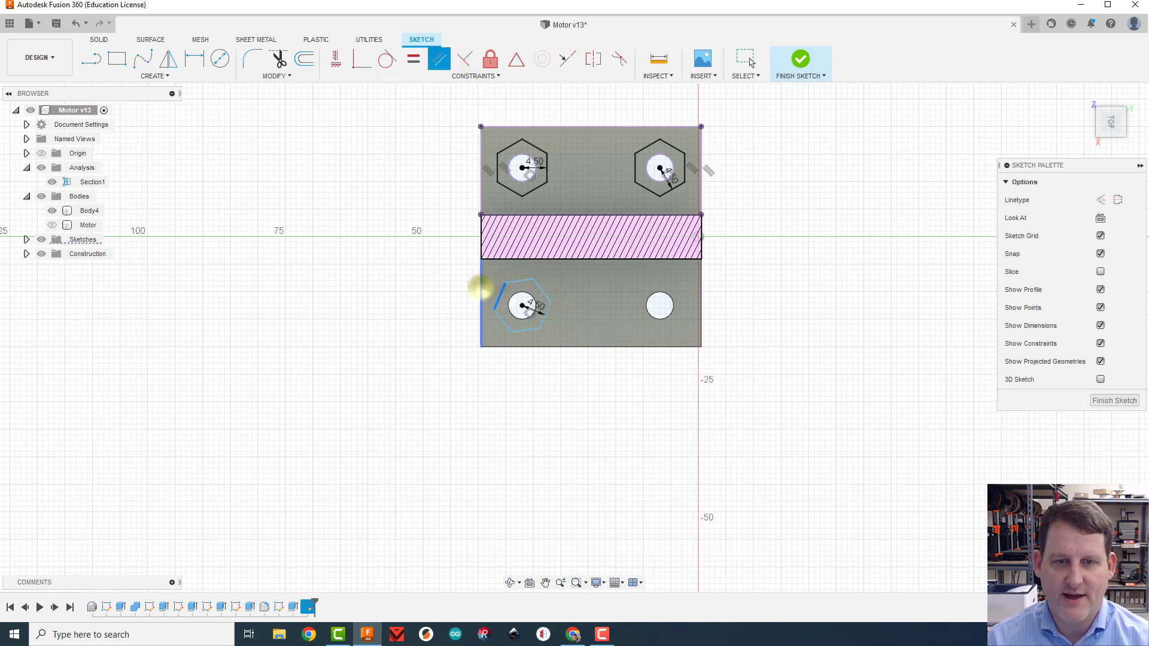
left_click(479, 286)
Sketch a circumscribed hexagon centred on the lower-right mounting hole, with a centre-to-flat distance of 4.5 mm.
left_click(156, 75)
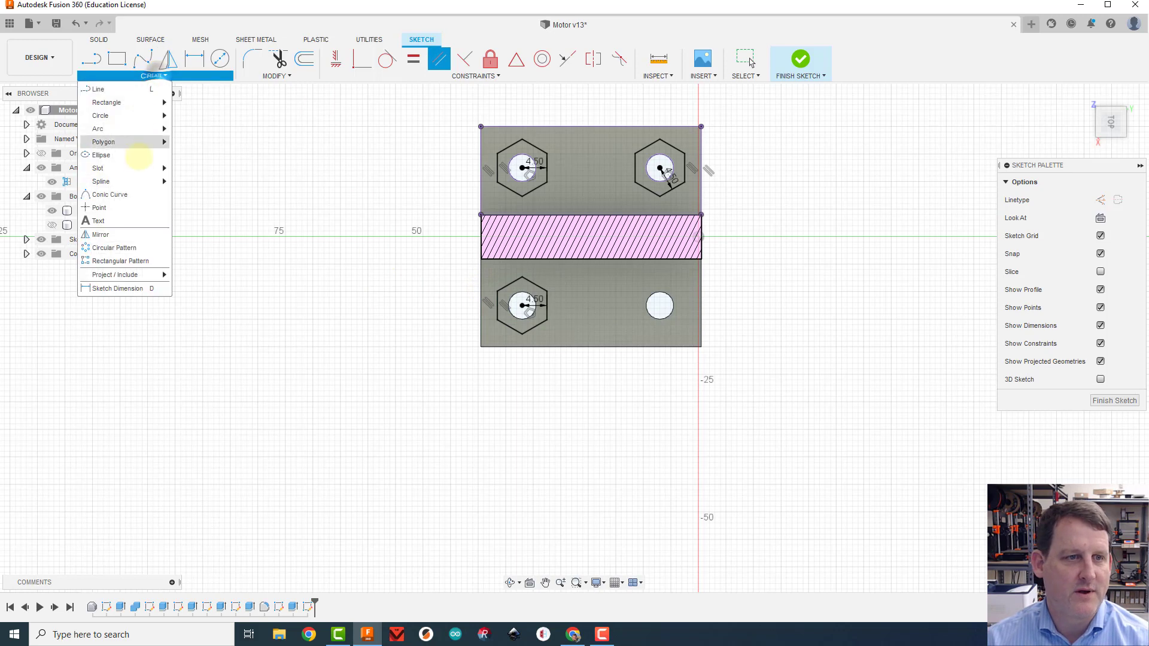
mouse_move(137, 142)
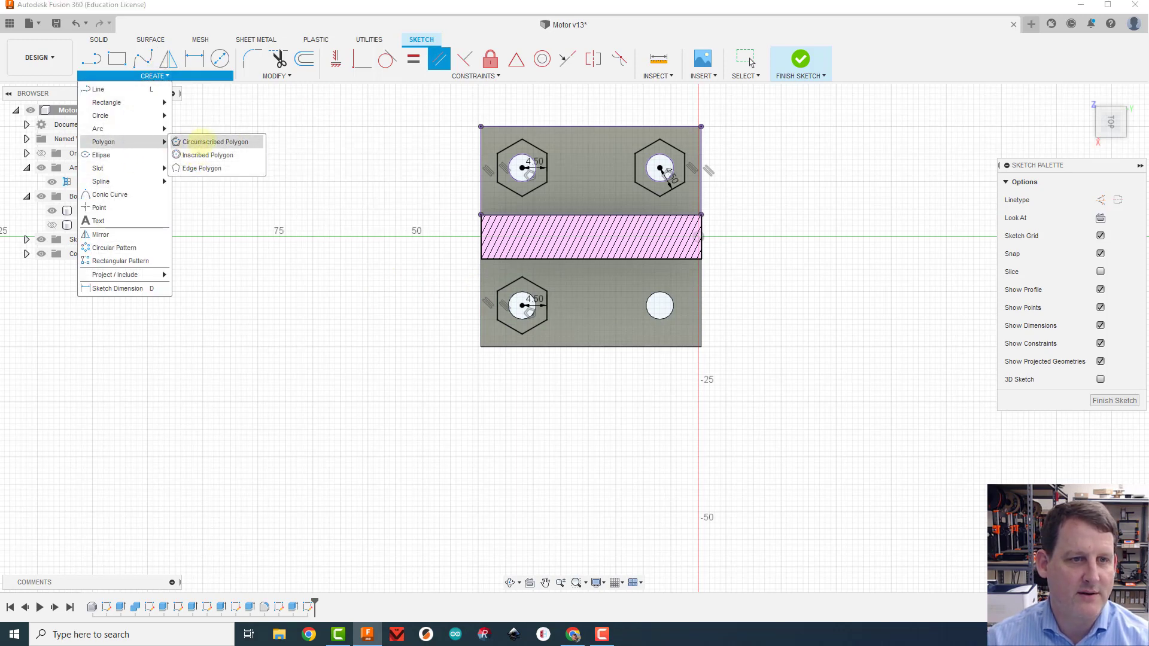
left_click(202, 142)
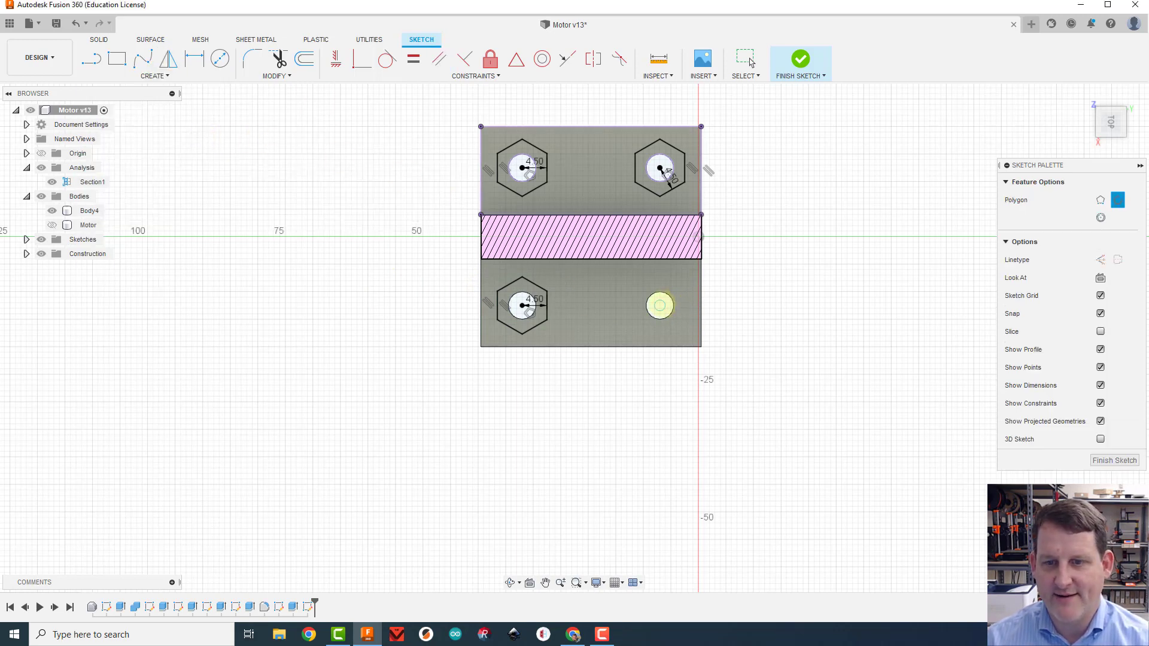
left_click(659, 305)
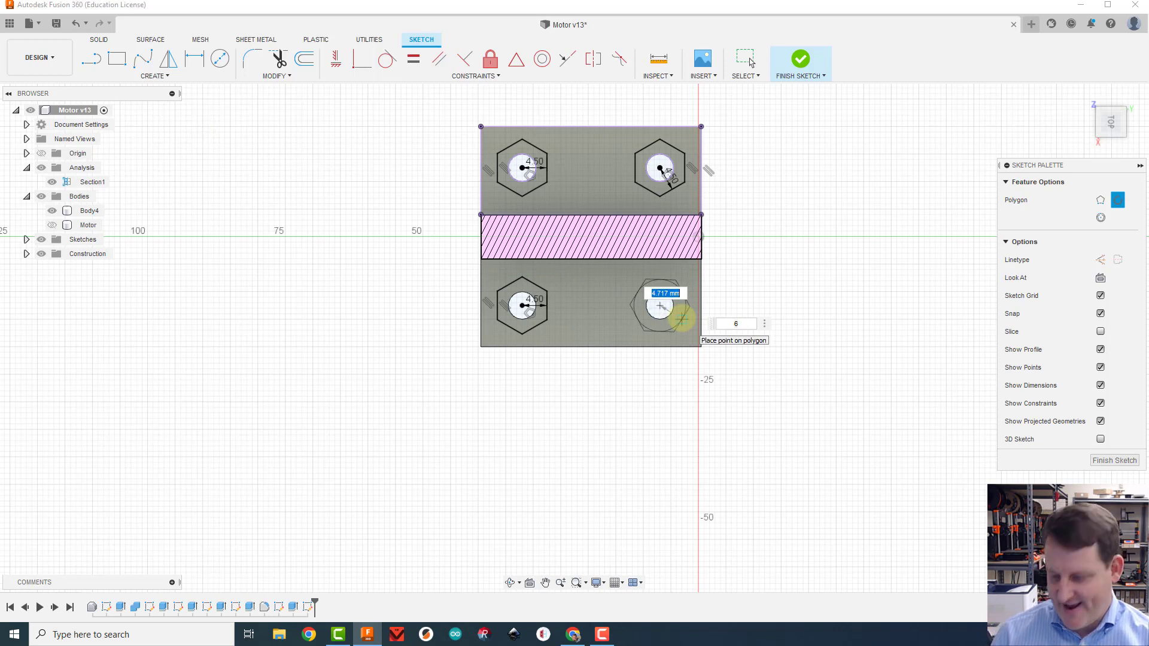
type("4.5")
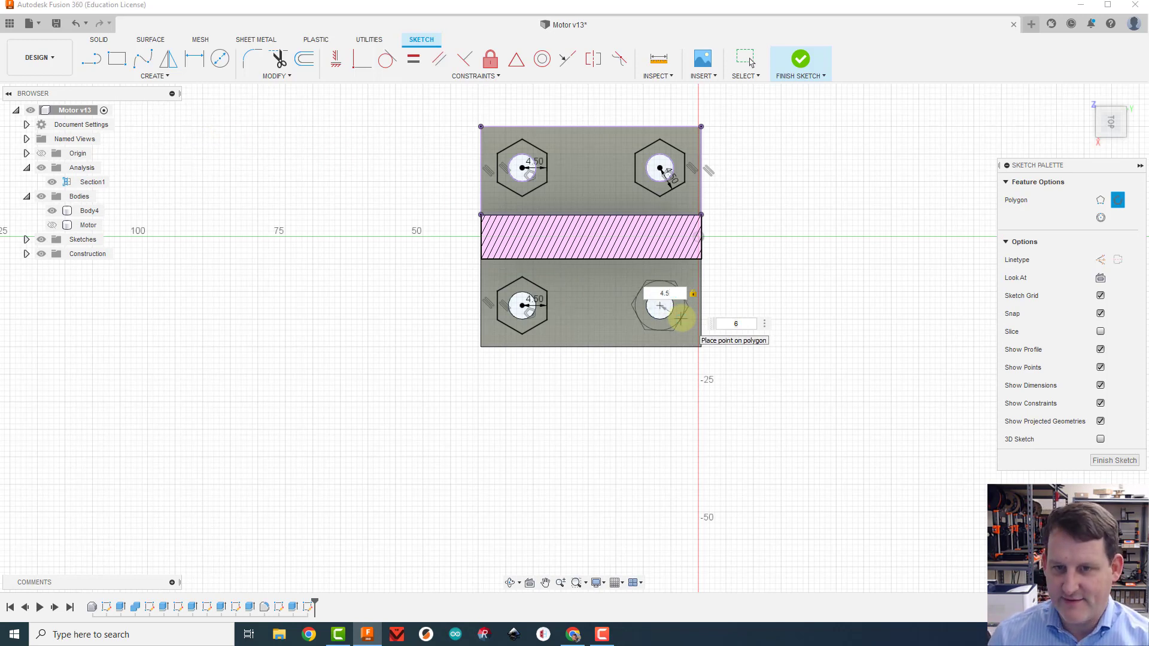
key("Return")
Constrain the right side of the lower-right hexagon parallel to the lower flange's right edge.
left_click(439, 59)
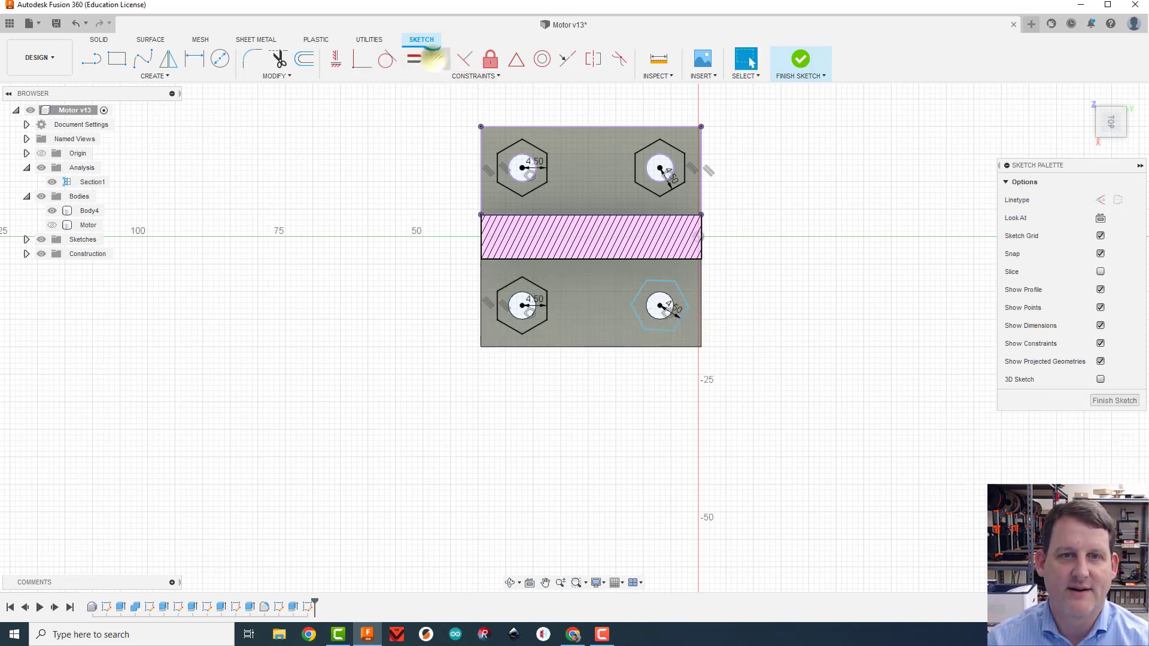
left_click(687, 300)
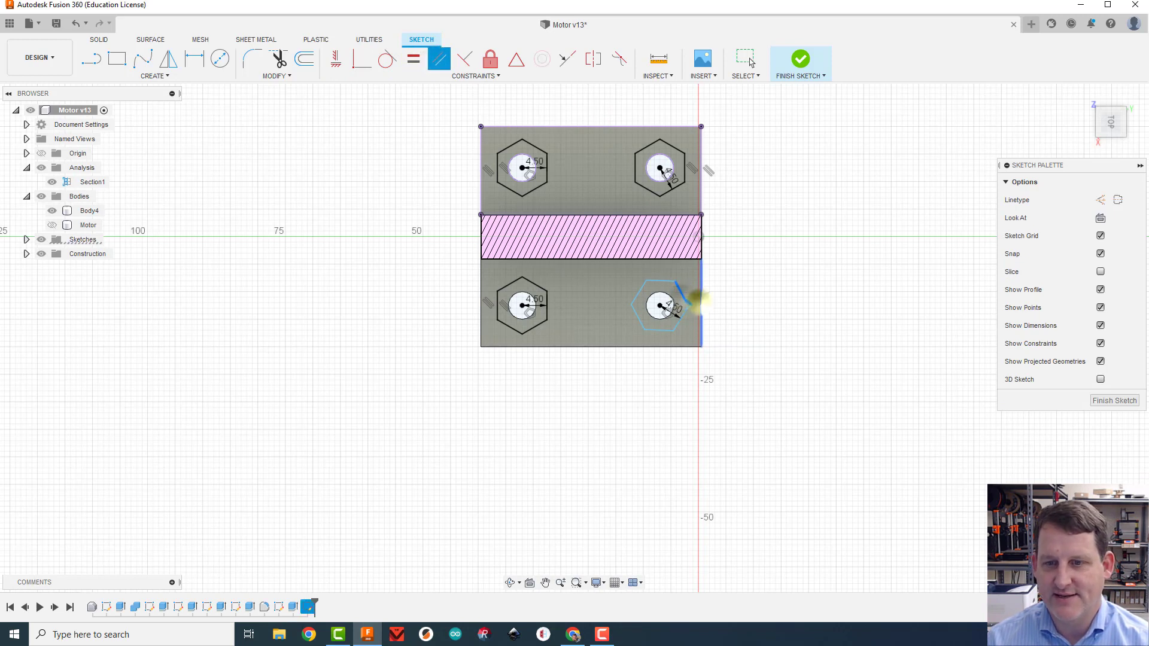
left_click(700, 301)
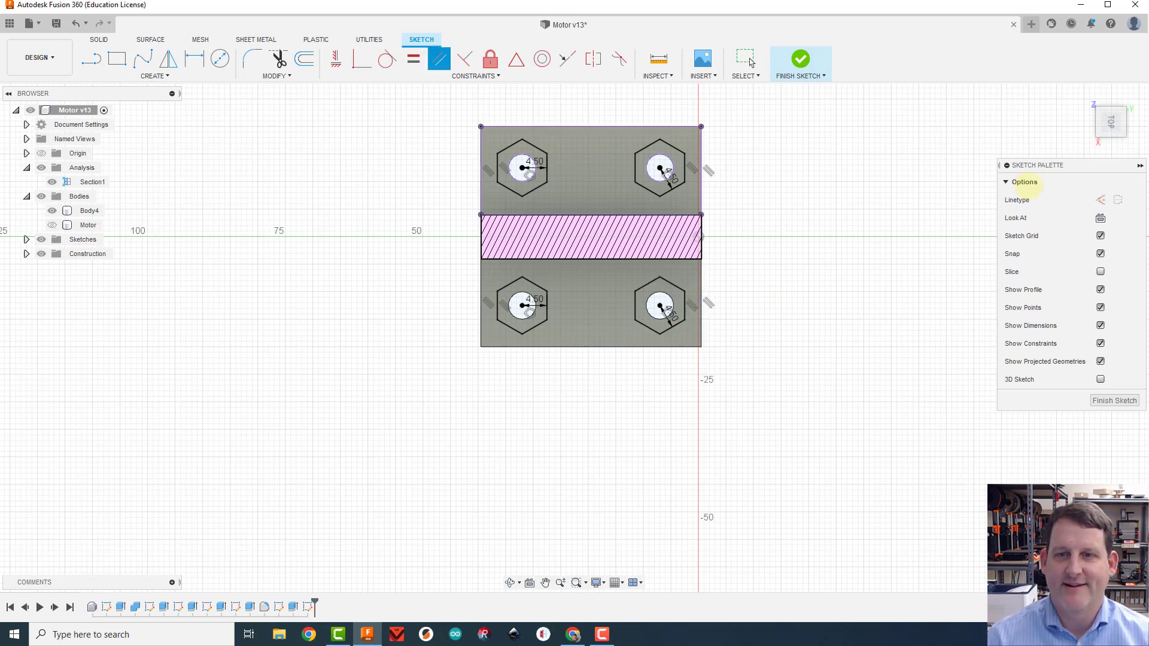
Extrude the four hexagon profiles around the base holes by -5 mm as a cut to form the nut pockets.
left_click_drag(1110, 122, 1047, 101)
key("e")
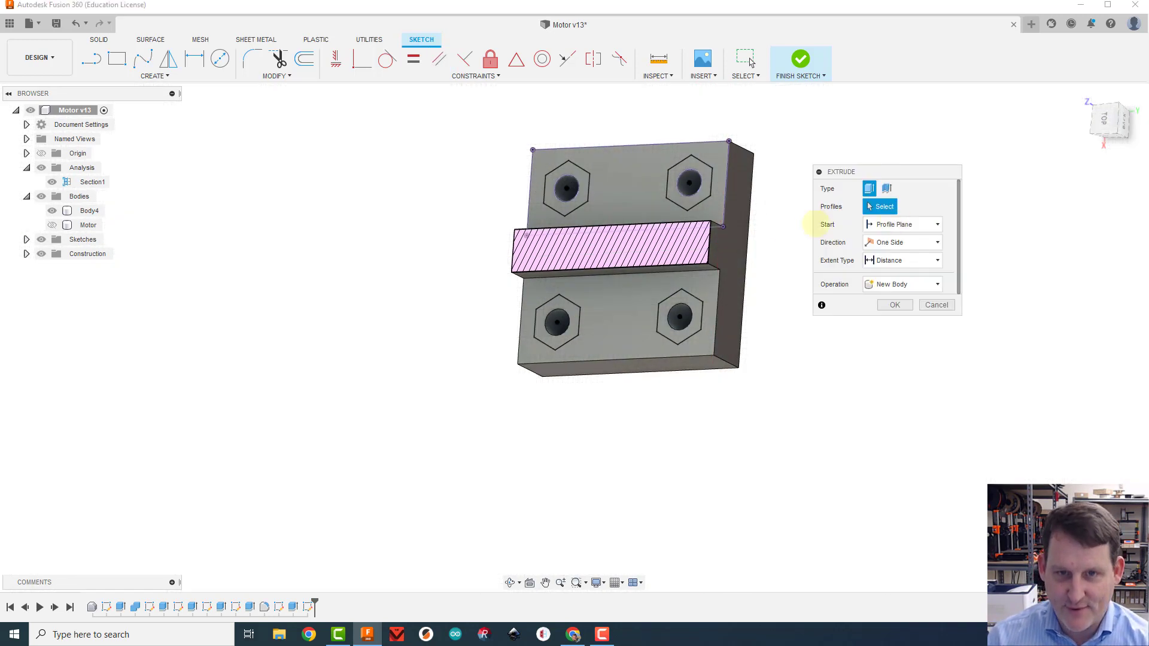
left_click(565, 178)
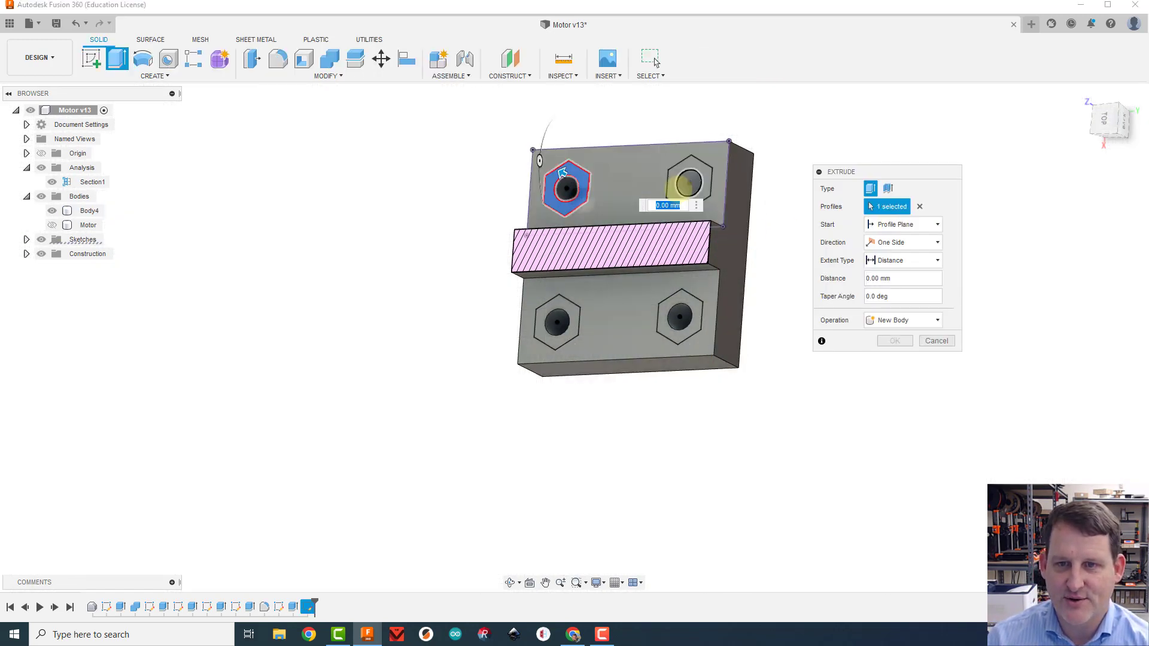
left_click(687, 181)
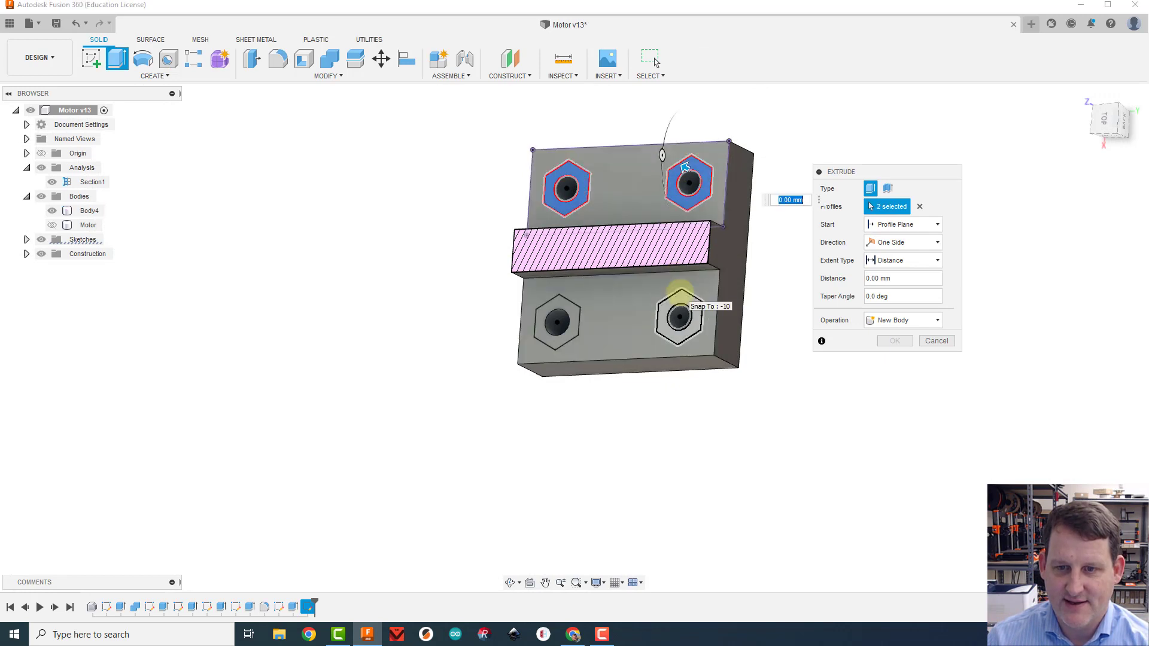
left_click(677, 301)
left_click(556, 310)
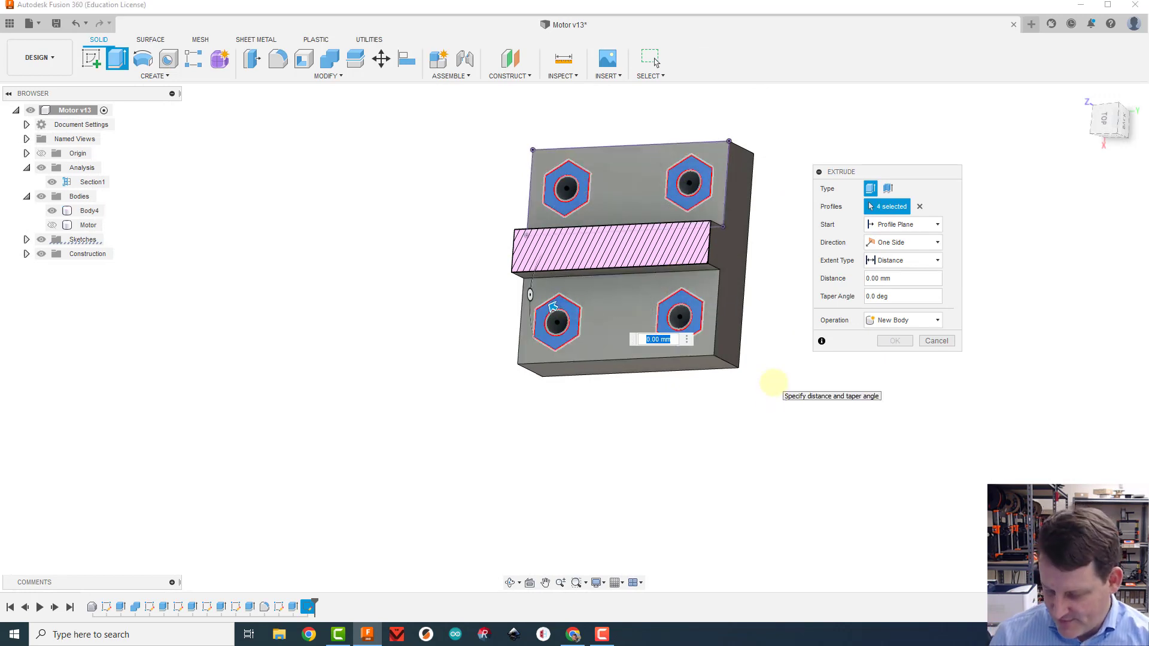
type("5")
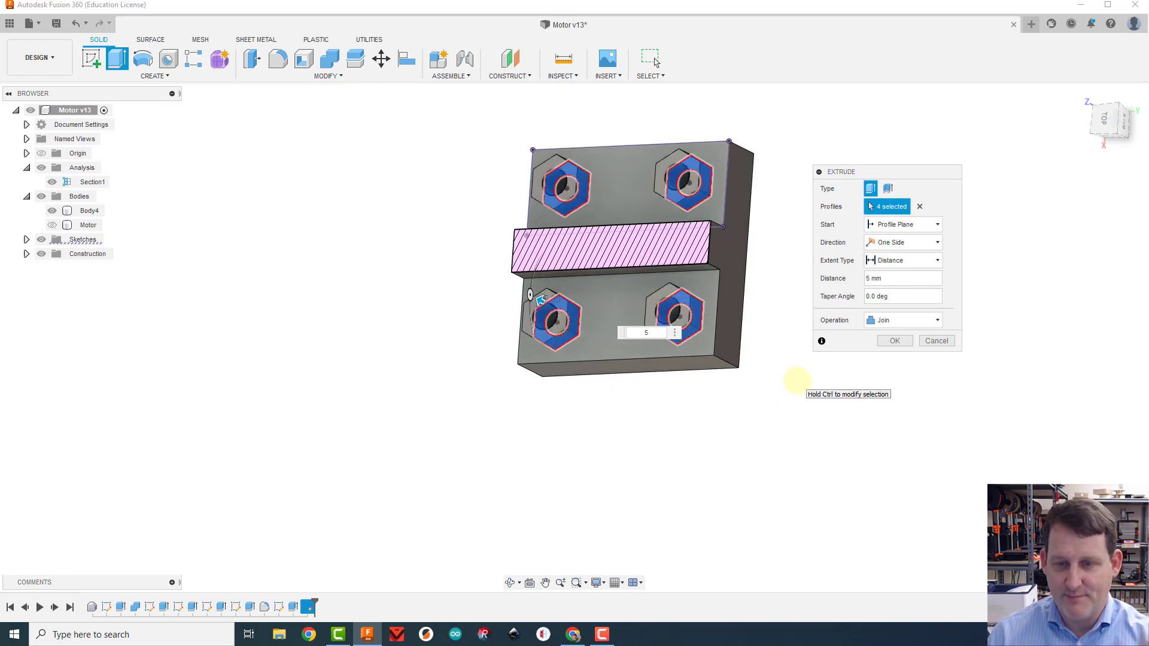
type("-5")
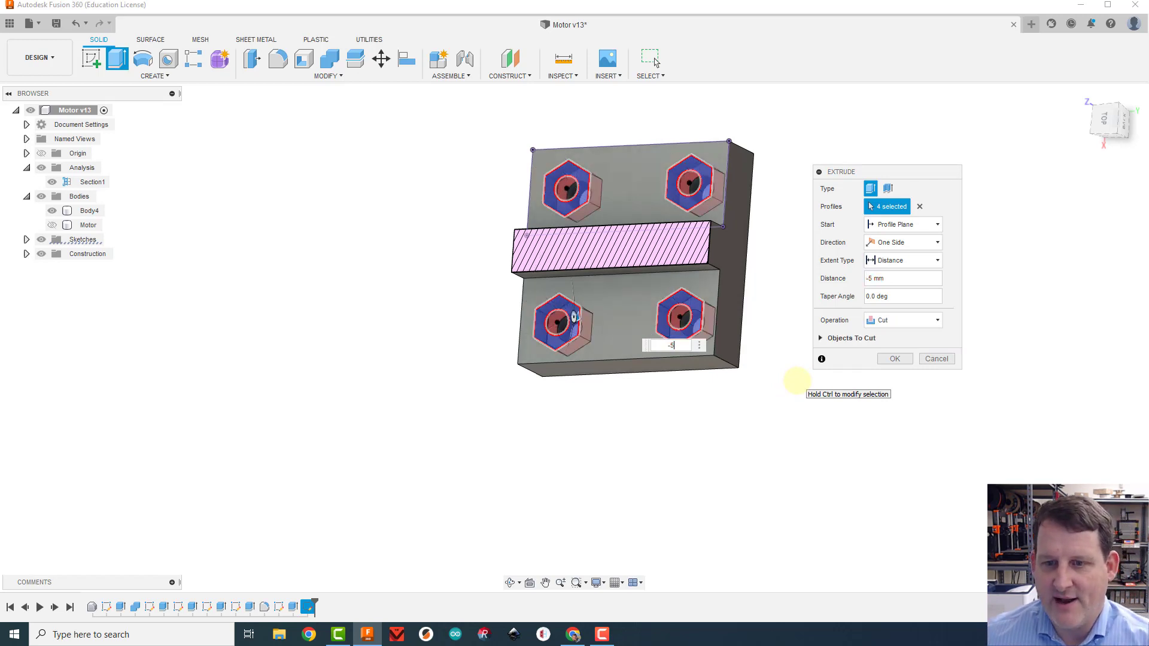
left_click(893, 358)
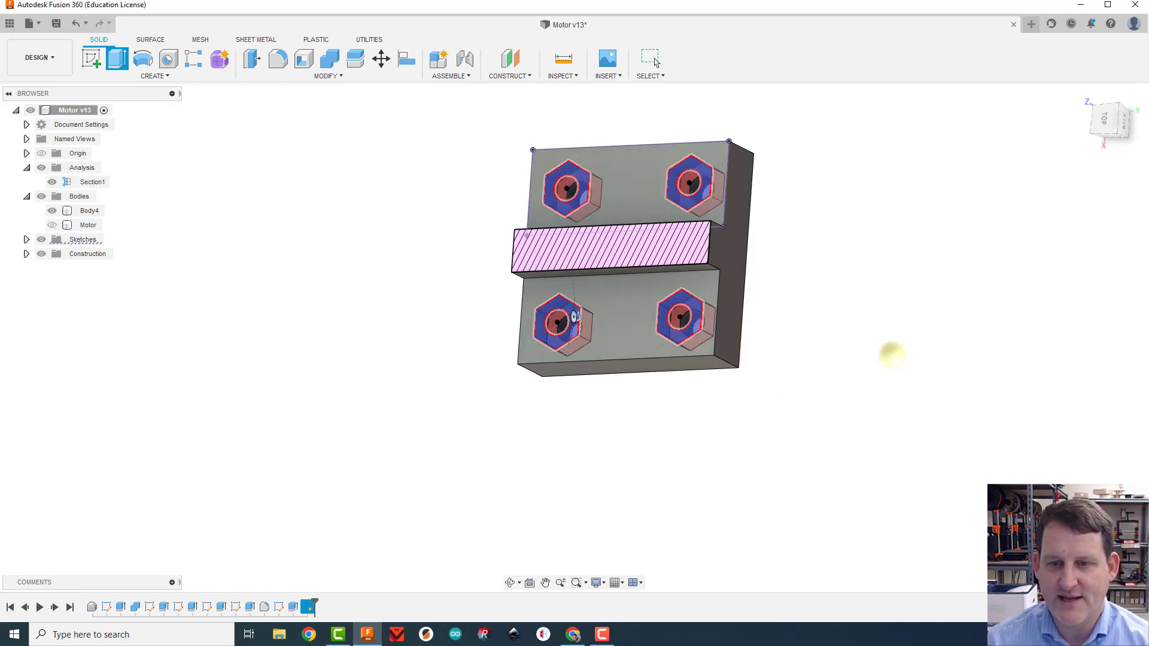
Hide the Section1 analysis so the whole ducted mount is shown.
left_click_drag(1110, 118, 1125, 120)
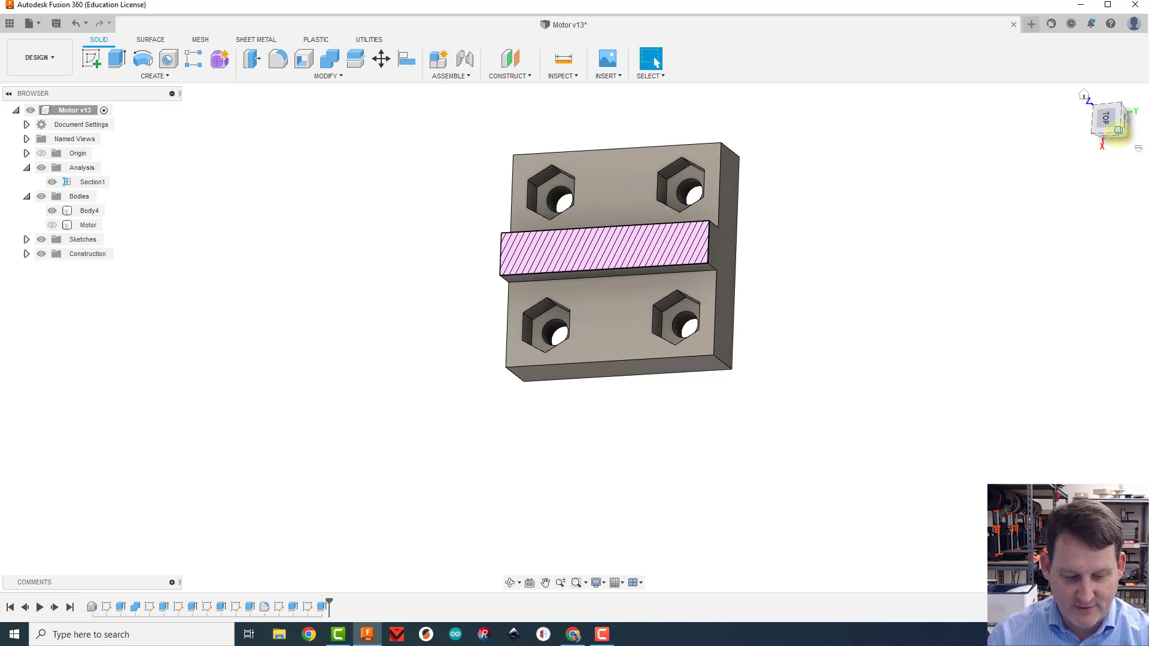
left_click(1083, 94)
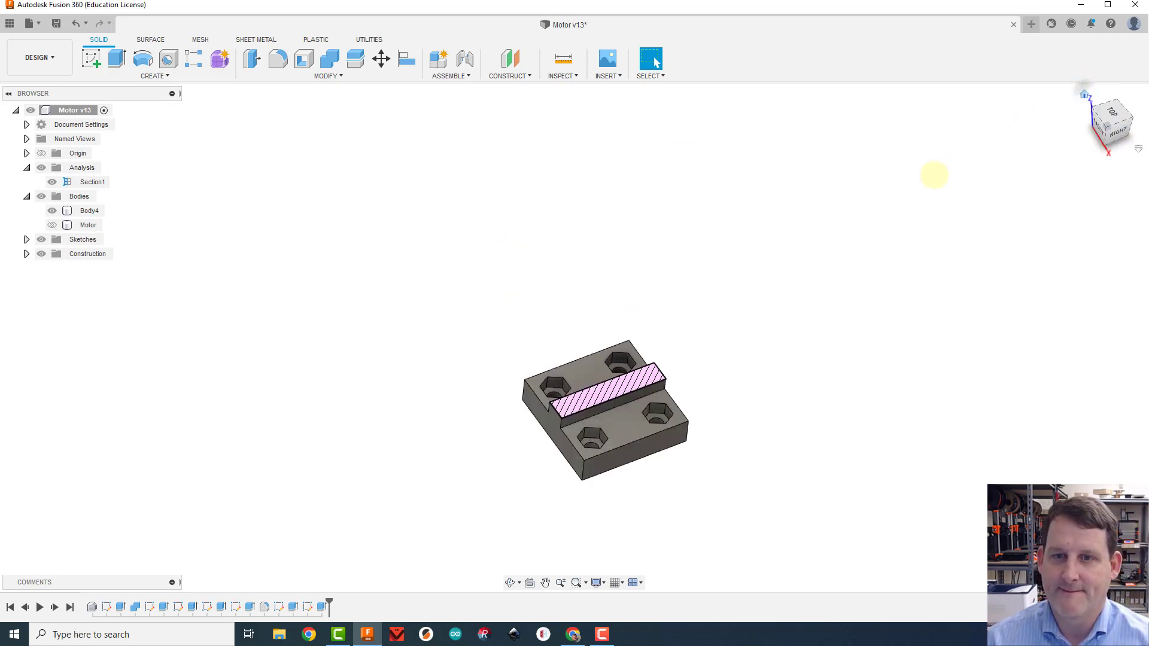
scroll(587, 353, "up", 3)
middle_click_drag(759, 302, 809, 215)
left_click(55, 182)
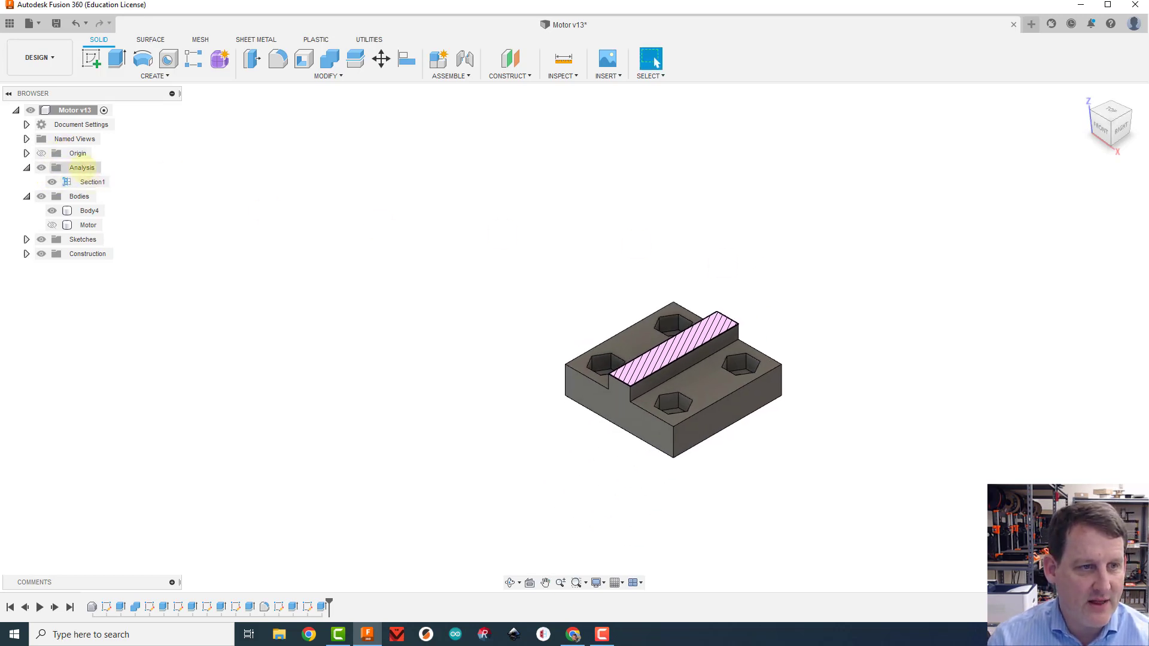
left_click(52, 182)
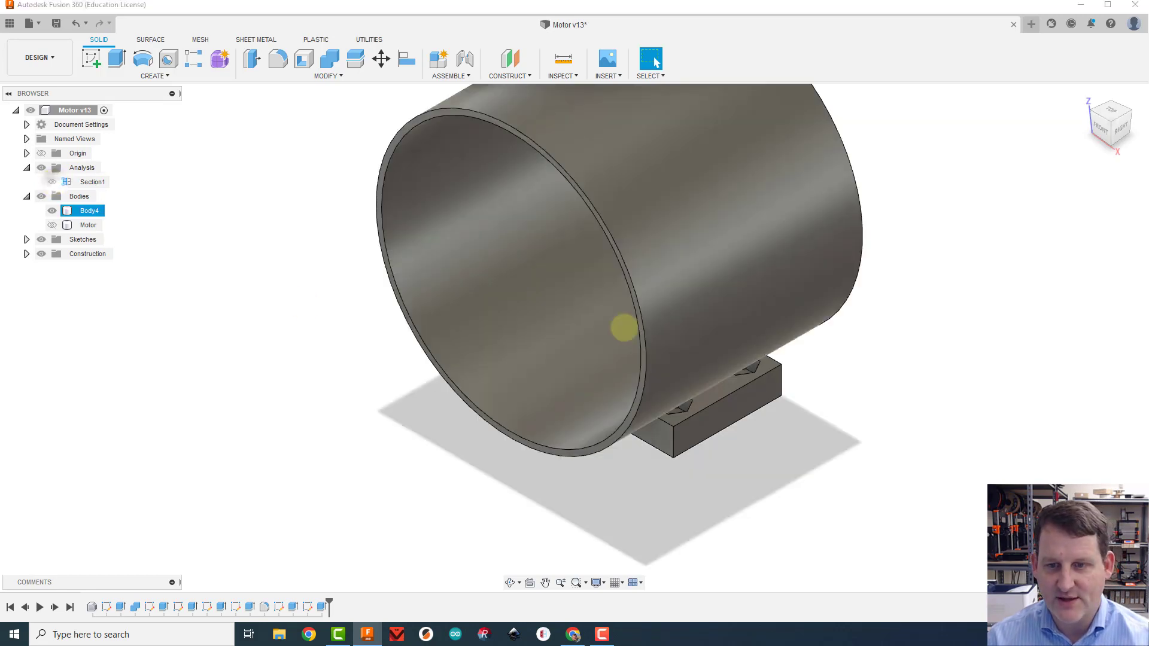
Fillet the four long edges where the support neck meets the duct and the base plate with a 2 mm radius.
mouse_move(1109, 126)
left_mouse_down()
mouse_move(1102, 85)
mouse_move(882, 90)
mouse_move(938, 288)
left_mouse_up()
scroll(600, 467, "up", 5)
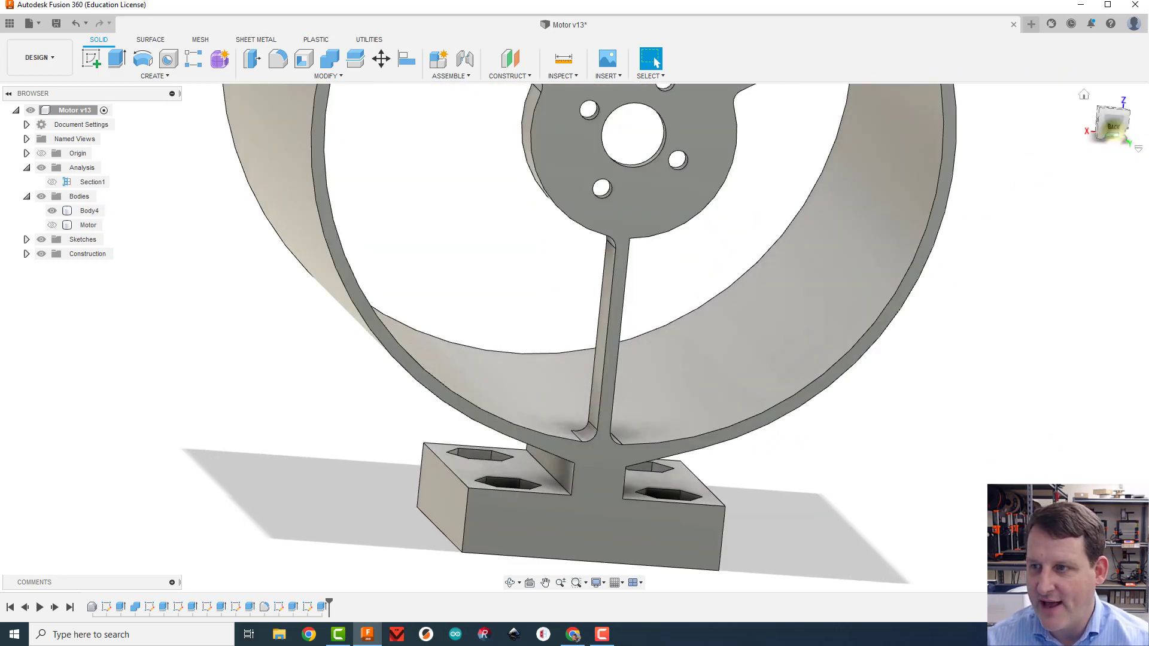
left_click_drag(1133, 109, 1054, 178)
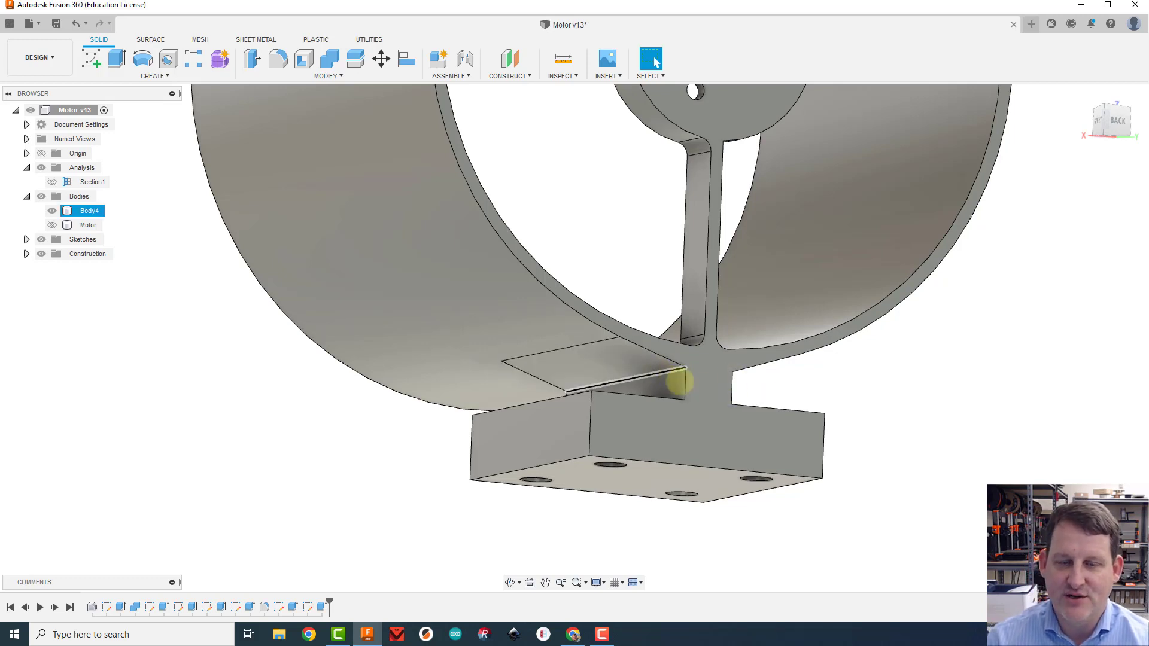
left_click(676, 365)
left_click(277, 58)
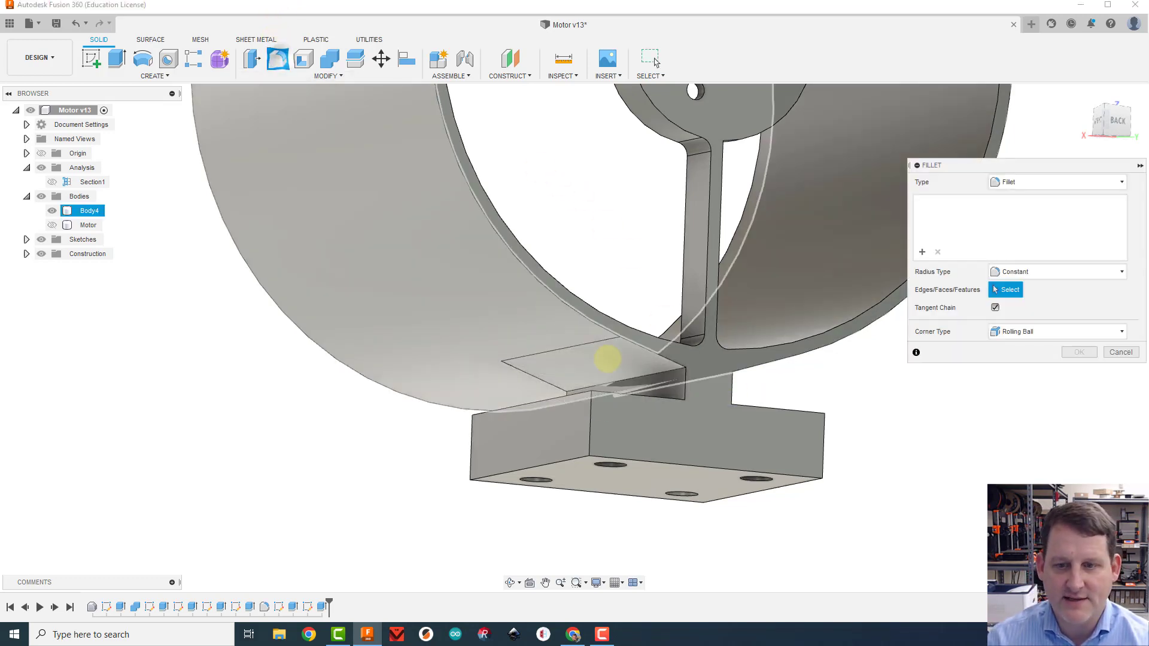
left_click(657, 373)
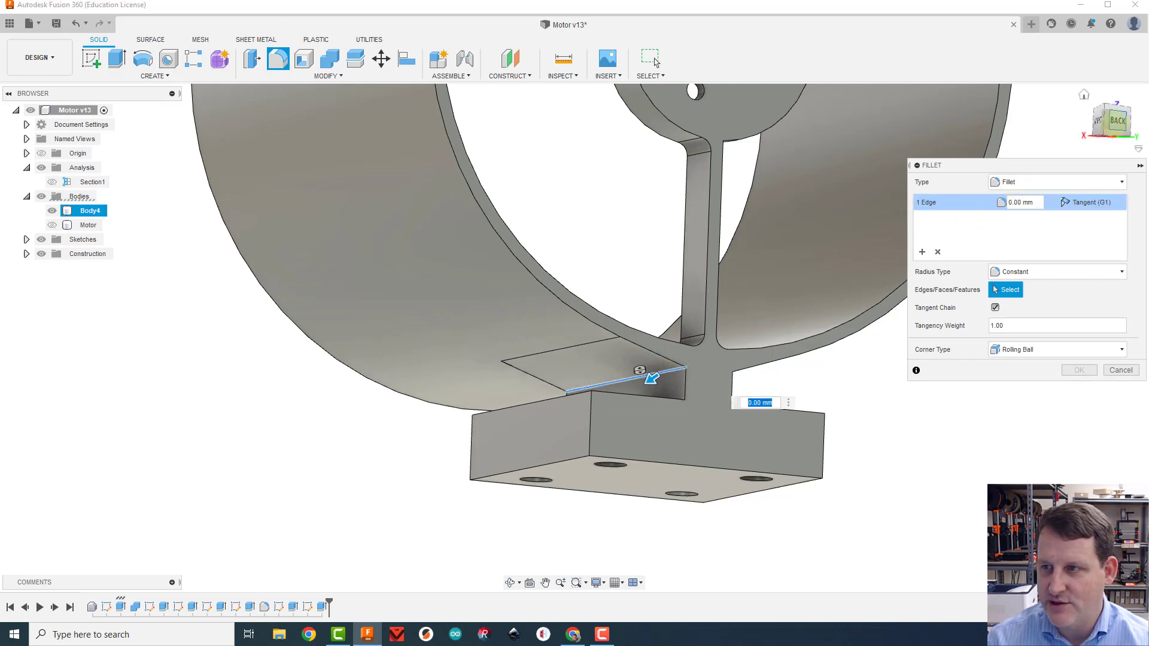
left_click_drag(1104, 138, 1097, 152)
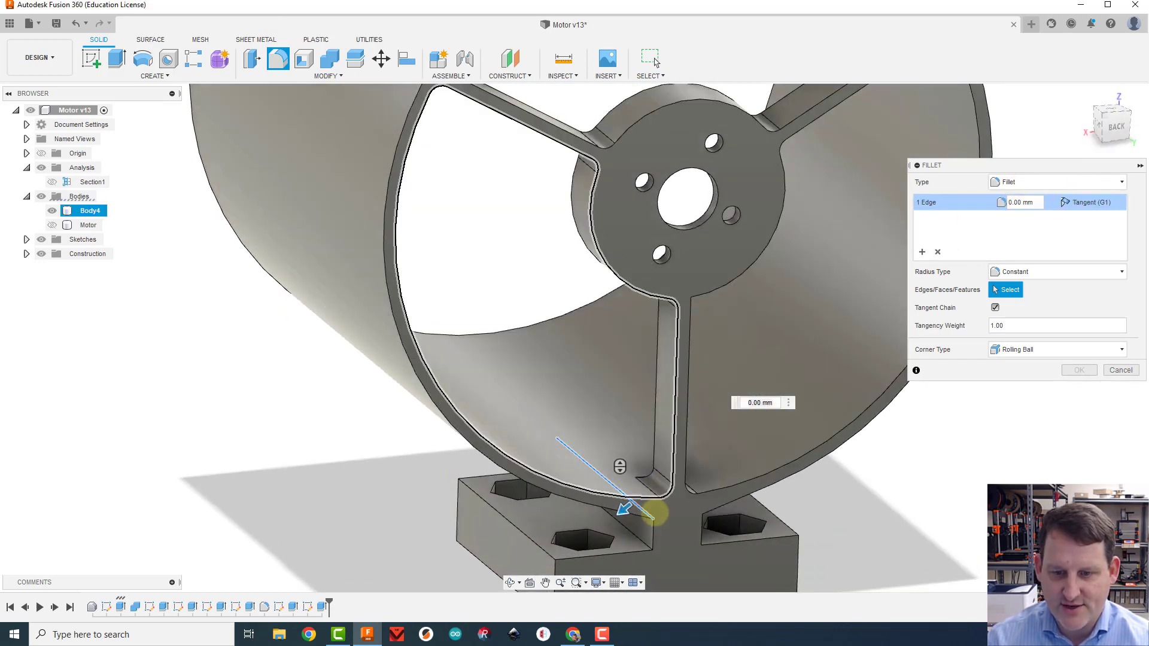
left_click(635, 532)
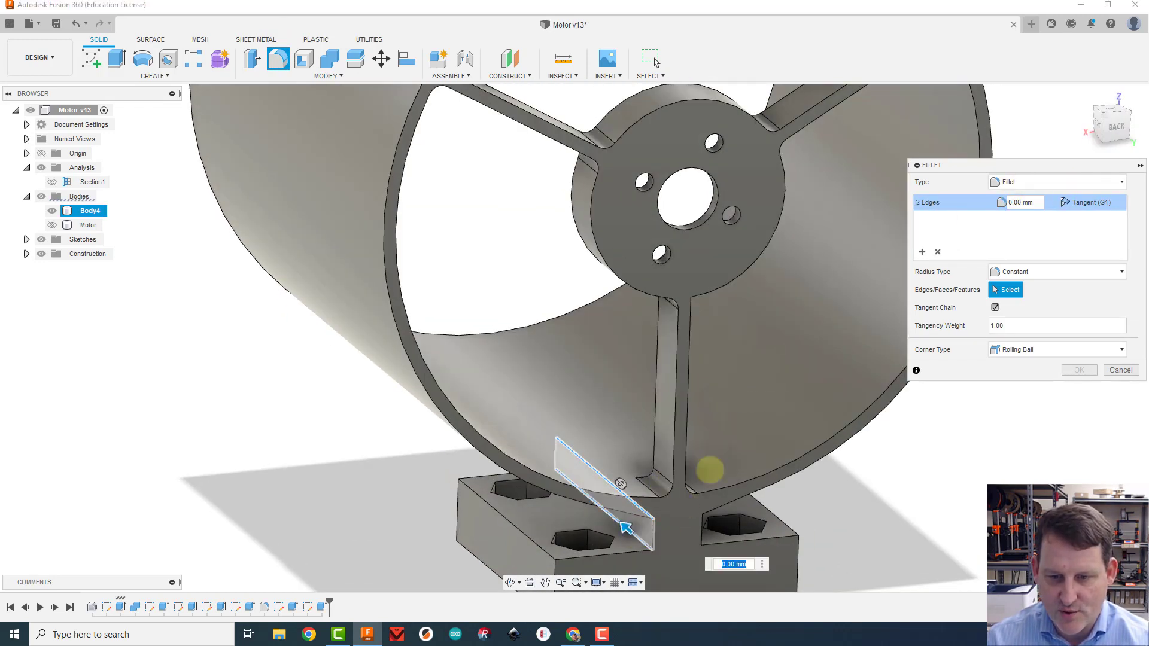
mouse_move(1110, 127)
left_mouse_down()
mouse_move(1021, 119)
mouse_move(1106, 127)
left_mouse_up()
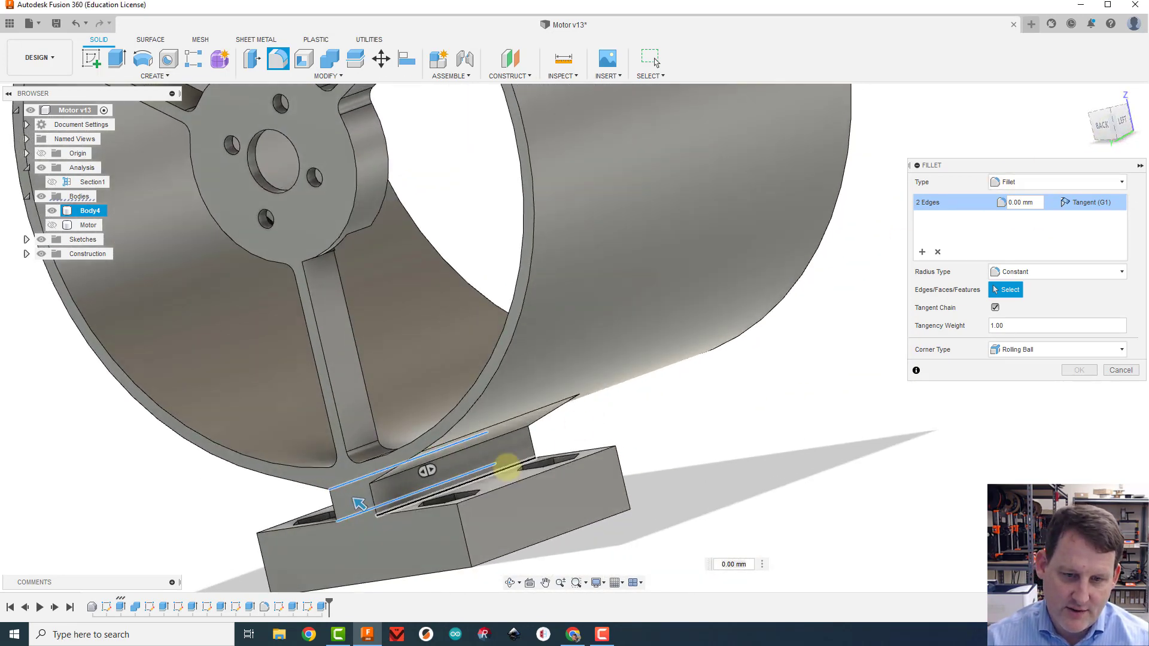
left_click(510, 443)
left_click(511, 432)
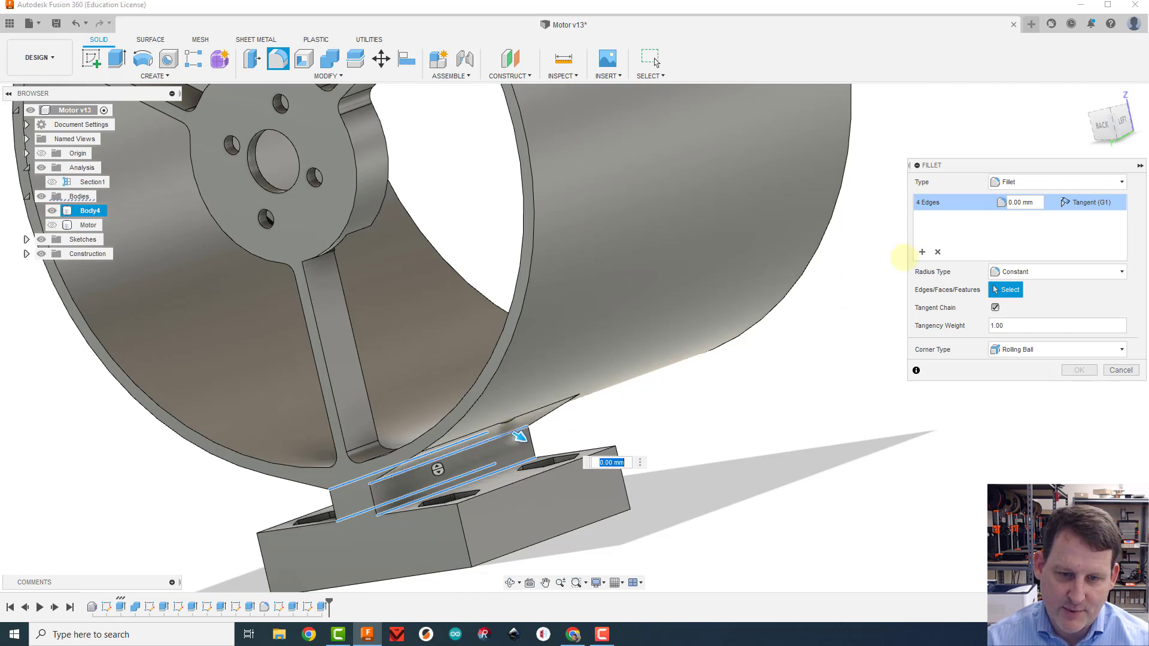
mouse_move(1119, 122)
left_mouse_down()
mouse_move(1148, 93)
mouse_move(1148, 105)
left_mouse_up()
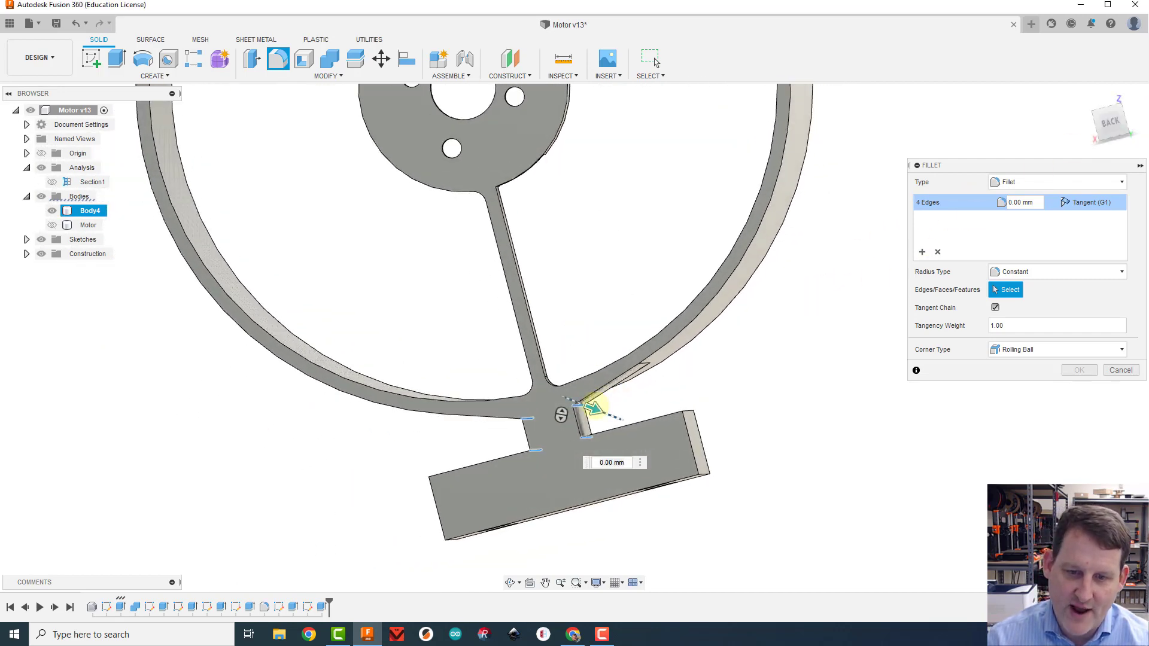
left_click_drag(594, 408, 595, 409)
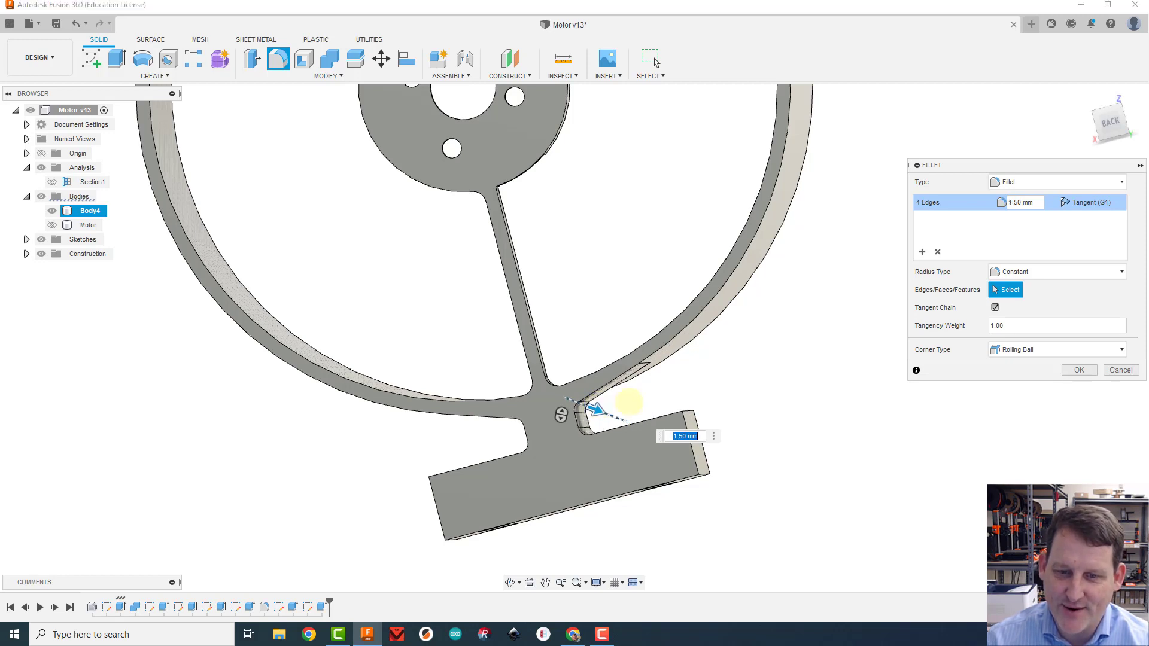
type("2")
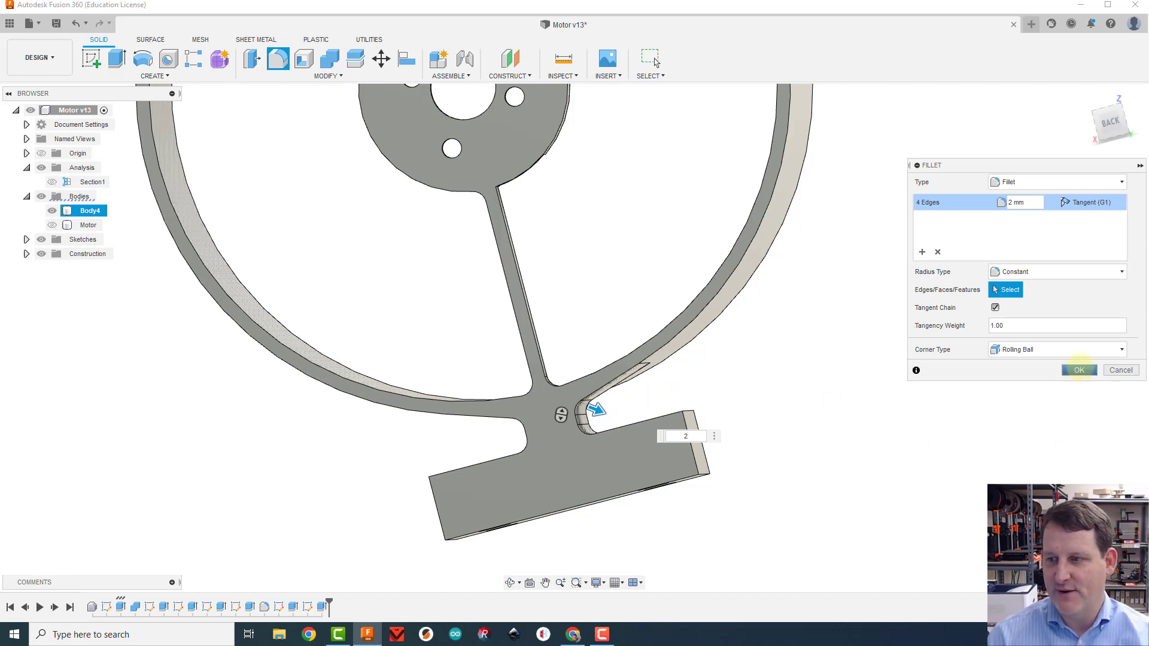
left_click(1079, 370)
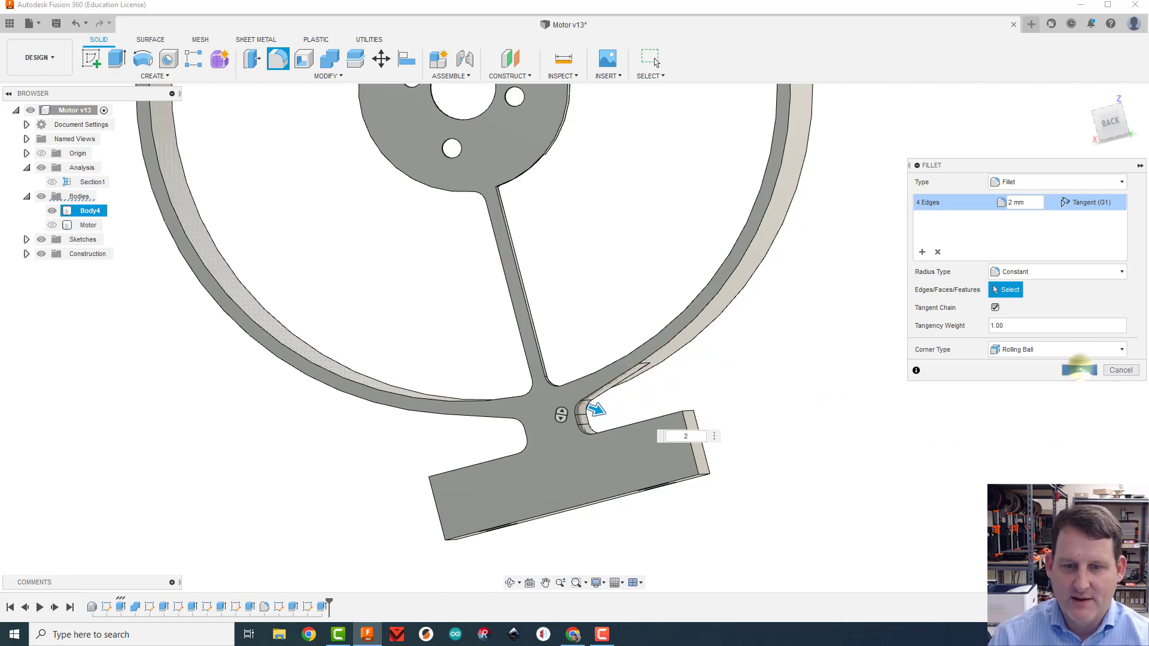
Return to the home view and save the design as a new version with the default description.
mouse_move(1114, 123)
left_mouse_down()
mouse_move(1133, 143)
mouse_move(1094, 149)
left_mouse_up()
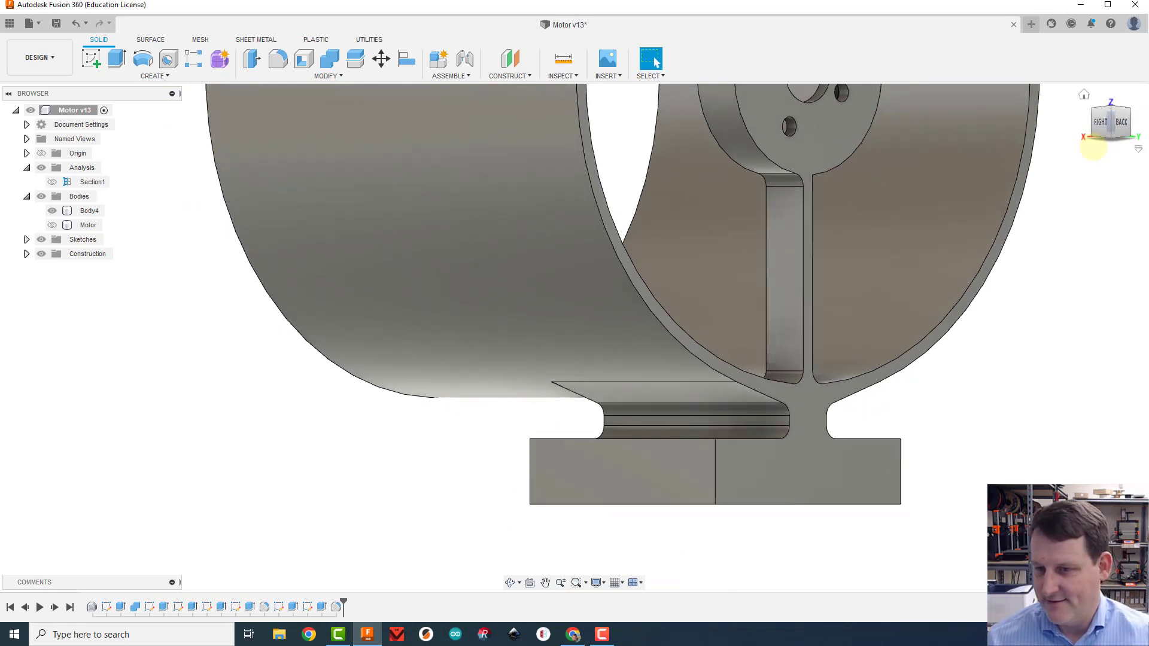
scroll(1059, 196, "down", 2)
middle_click_drag(1045, 285, 878, 343)
left_click(1079, 91)
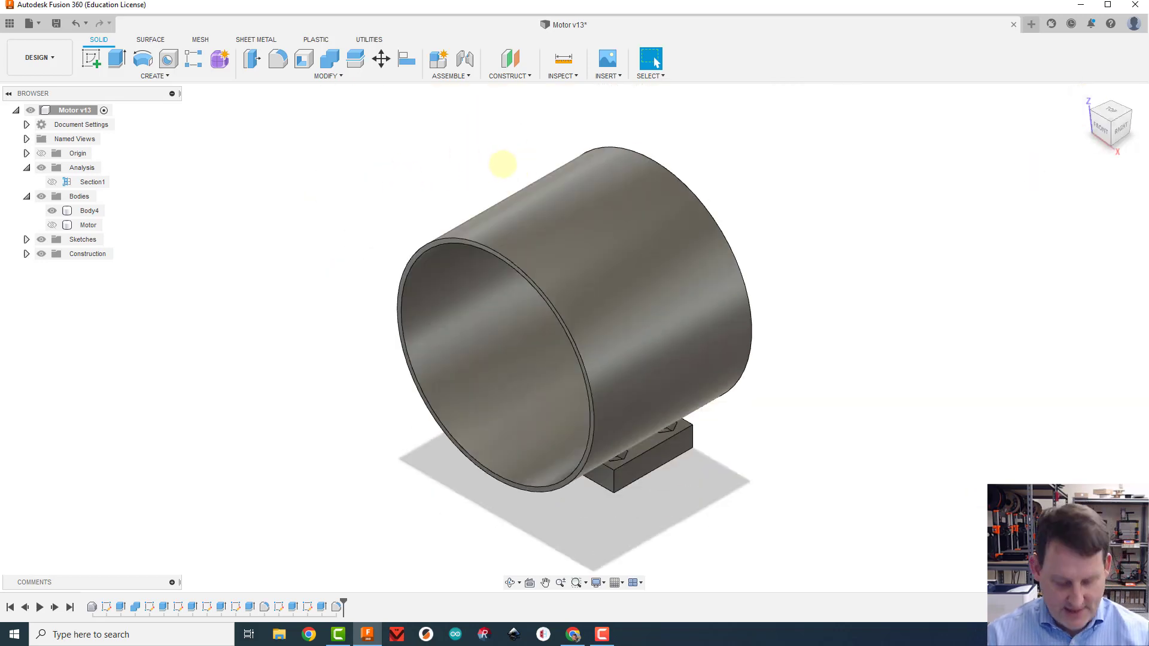
key("ctrl+s")
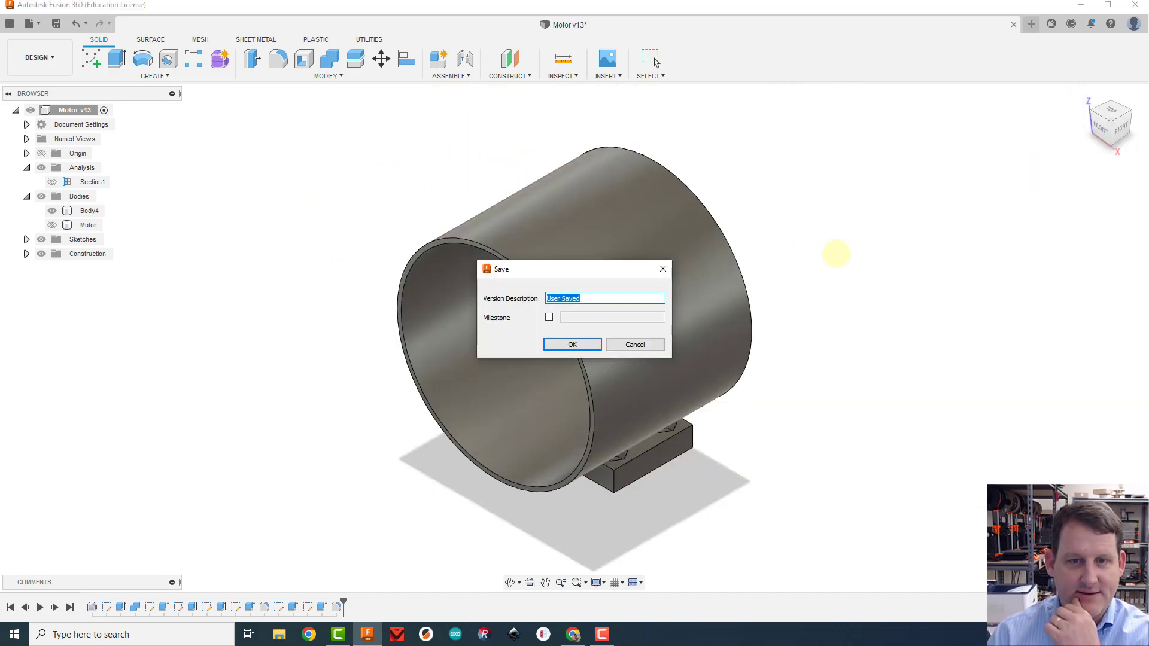
left_click(570, 339)
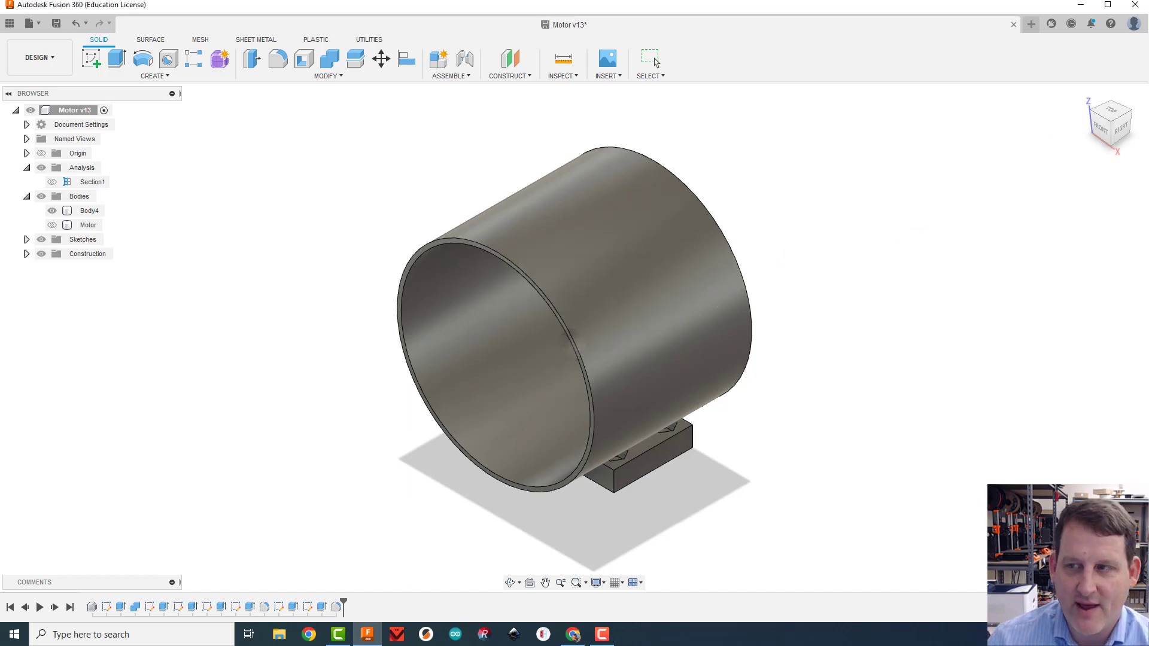
mouse_move(1112, 132)
left_mouse_down()
mouse_move(1128, 113)
mouse_move(11, 102)
mouse_move(27, 93)
mouse_move(1059, 185)
mouse_move(946, 239)
left_mouse_up()
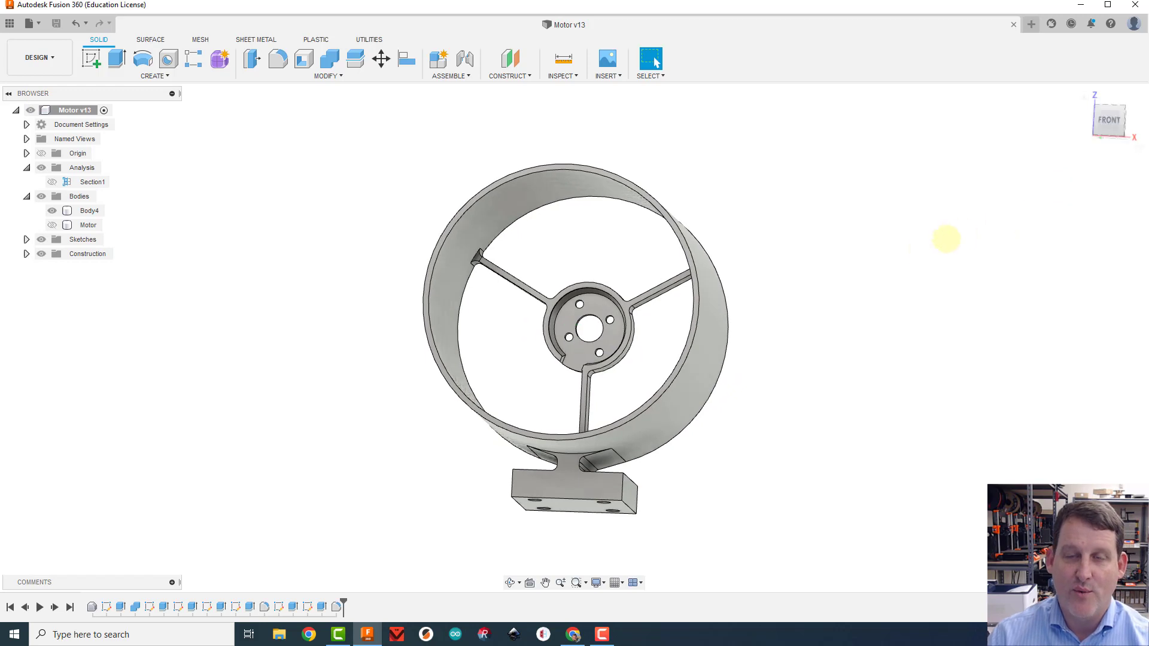